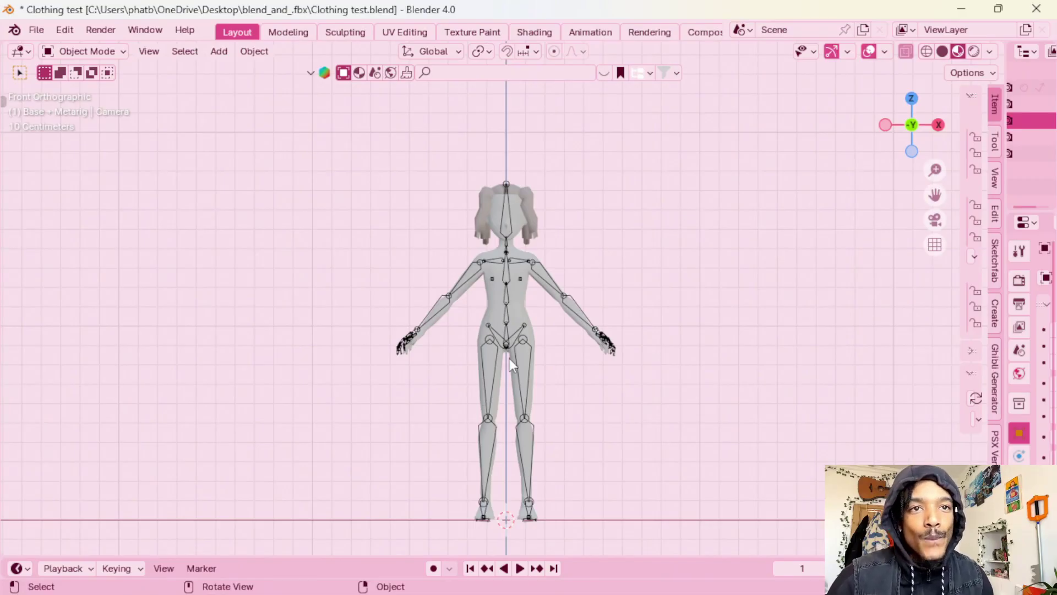
- Select the character's body mesh and enter Edit Mode
left_click(514, 305, "shift")
middle_click_drag(524, 318, 566, 312, "shift")
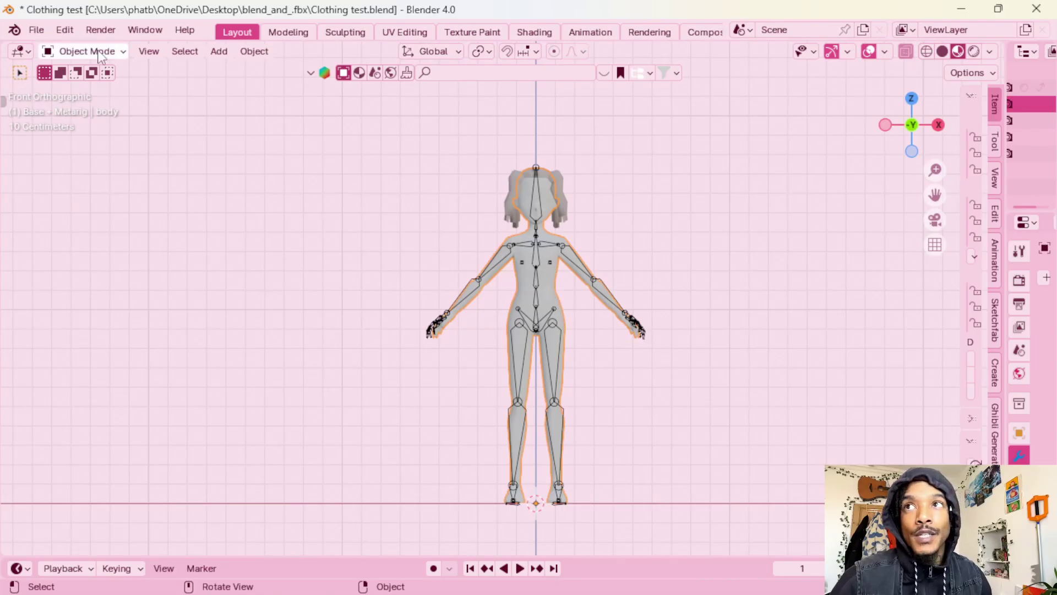
left_click(101, 55)
left_click(119, 92)
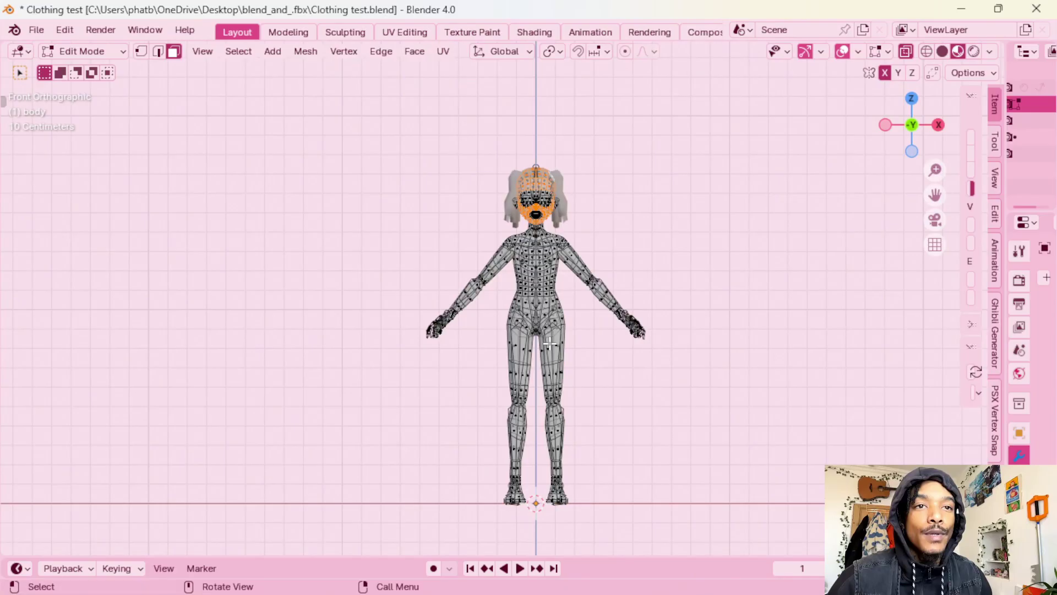
- Select the body's faces from the hips down to just above the ankles on both legs
middle_click_drag(550, 343, 542, 449, "shift")
scroll(514, 332, "up", 5)
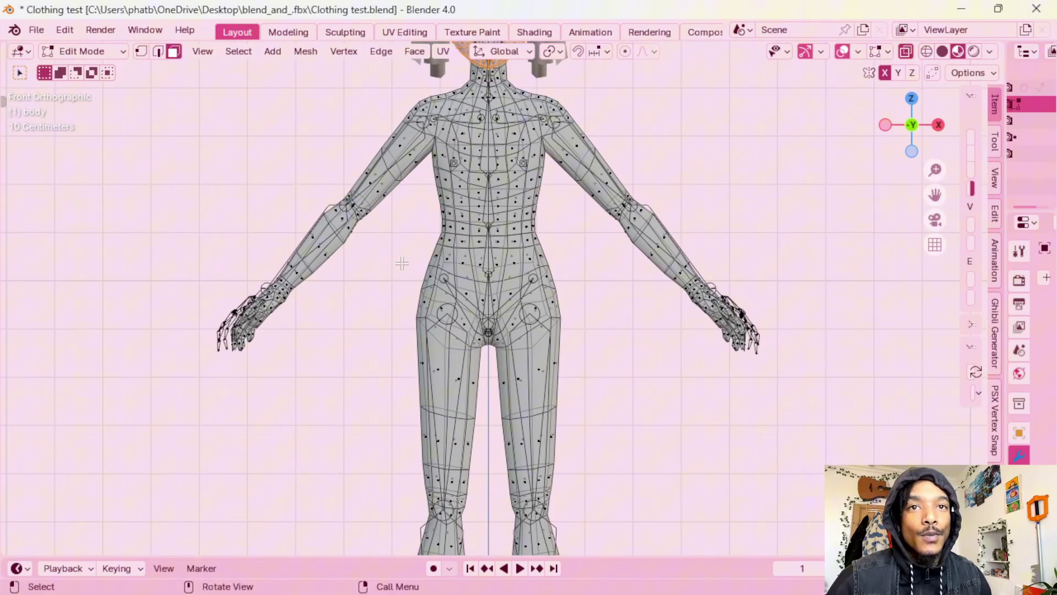
left_click_drag(402, 263, 530, 310)
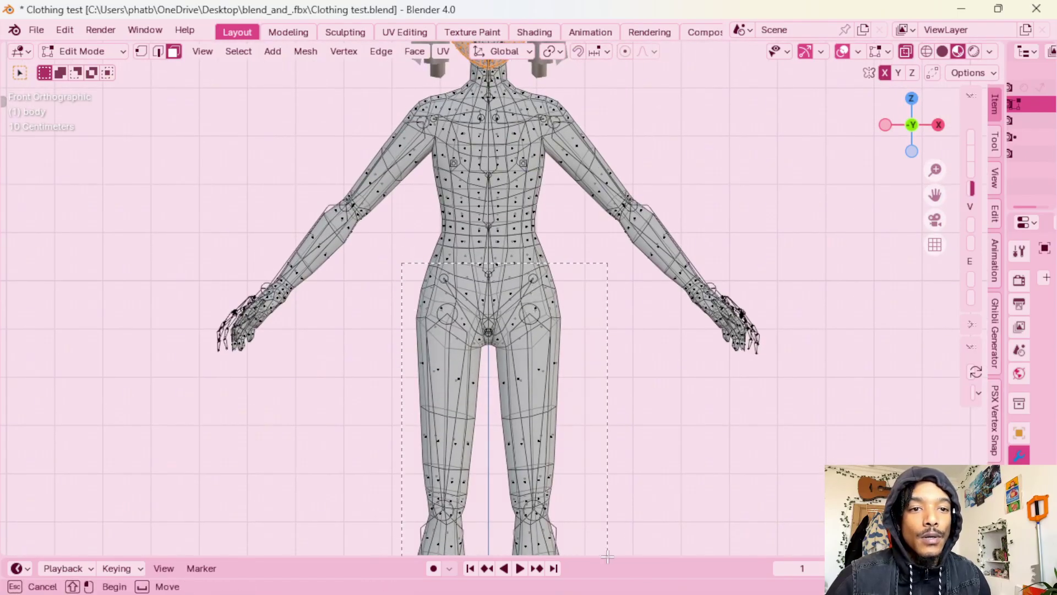
left_click_drag(607, 556, 608, 556)
middle_click_drag(501, 404, 509, 221, "shift")
left_click_drag(379, 298, 649, 517)
middle_click_drag(649, 517, 633, 418, "shift")
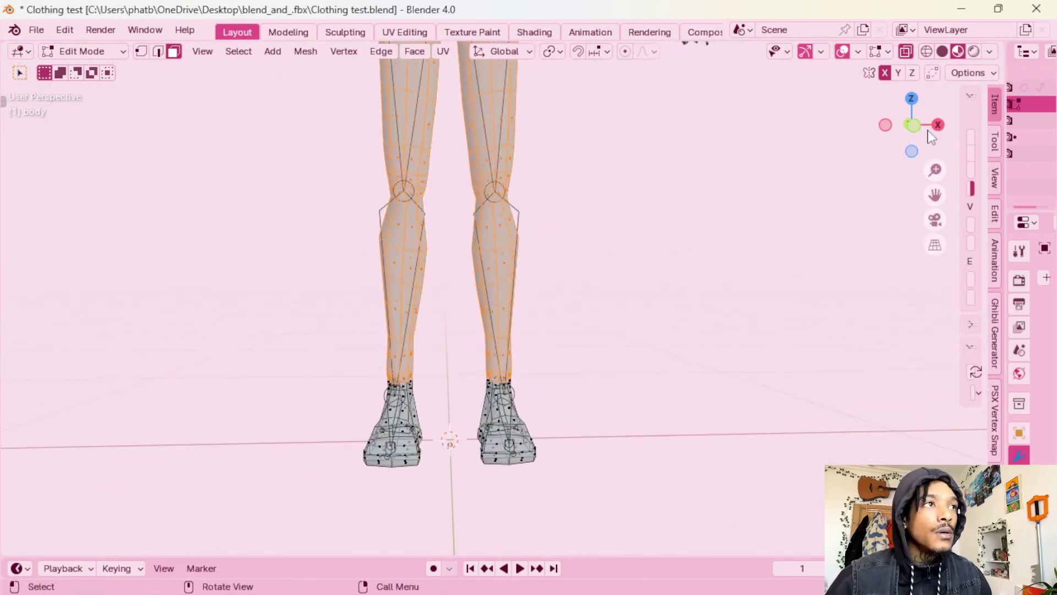
left_click(911, 125)
left_click_drag(470, 398, 661, 485)
middle_click_drag(716, 259, 490, 254)
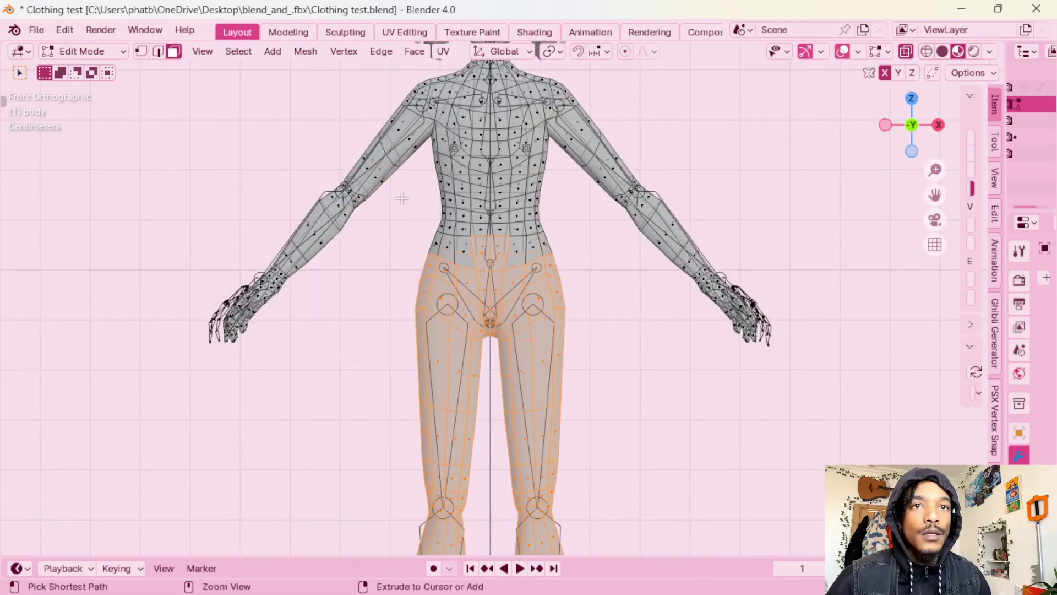
- Switch to vertex selection and even out the selection's waistline around the hips, checking it from the back and sides
left_click(141, 53)
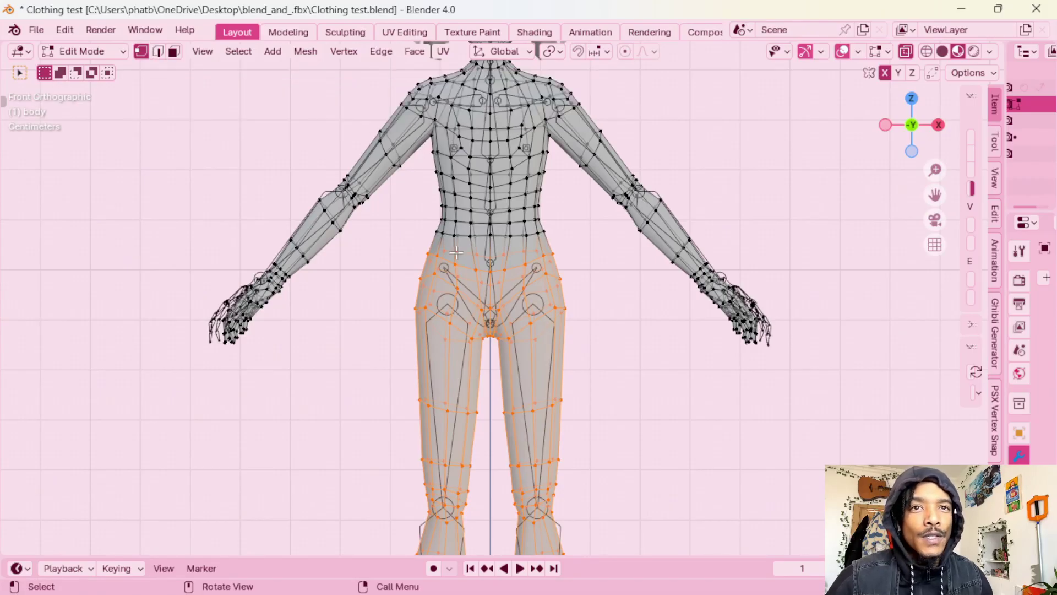
middle_click_drag(455, 252, 839, 272)
left_click_drag(321, 195, 352, 236, "ctrl")
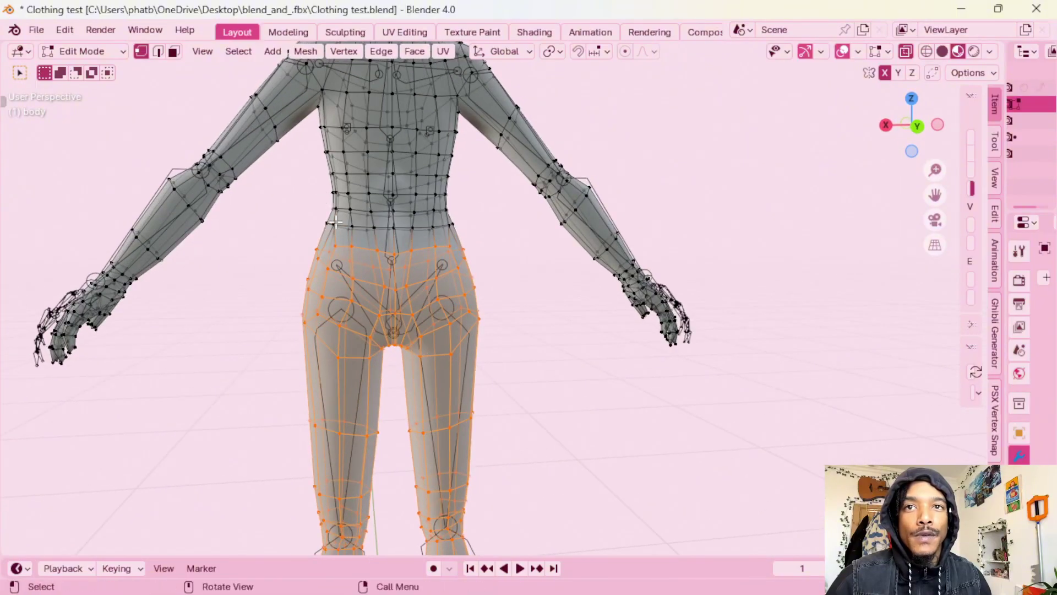
middle_click_drag(335, 222, 500, 207)
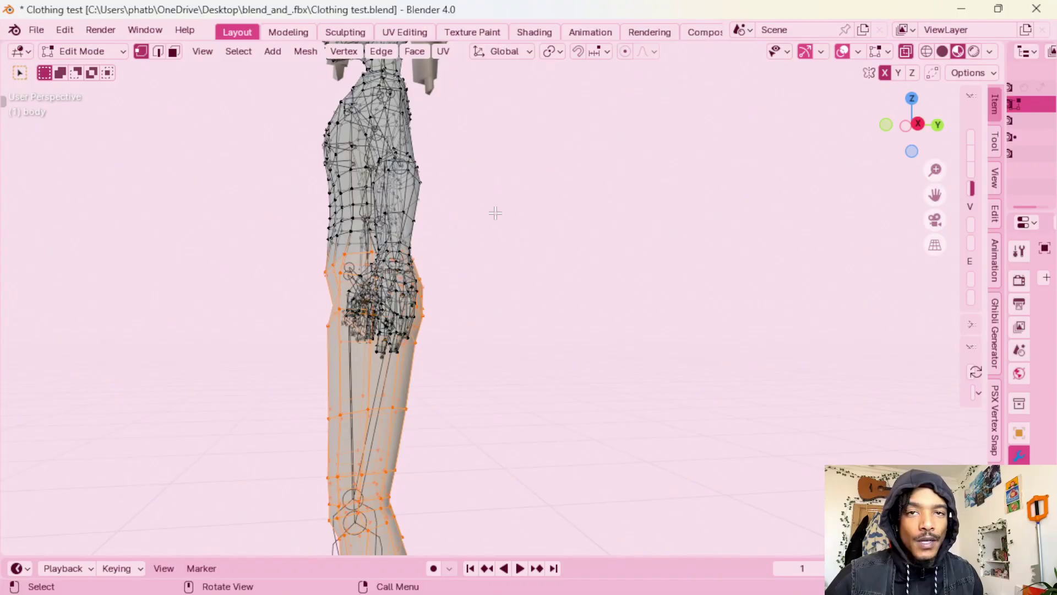
scroll(419, 262, "up", 2)
middle_click_drag(419, 261, 502, 270)
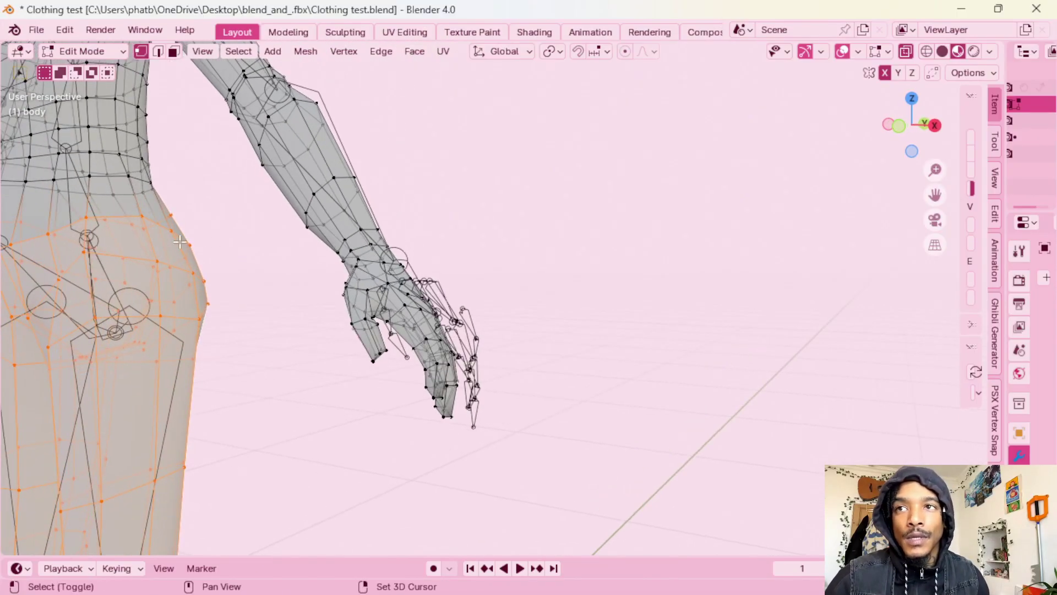
middle_click_drag(189, 240, 393, 245)
scroll(394, 248, "down", 1)
middle_click_drag(394, 297, 393, 291)
scroll(393, 291, "down", 2)
scroll(394, 290, "down", 1)
middle_click_drag(428, 333, 428, 251, "shift")
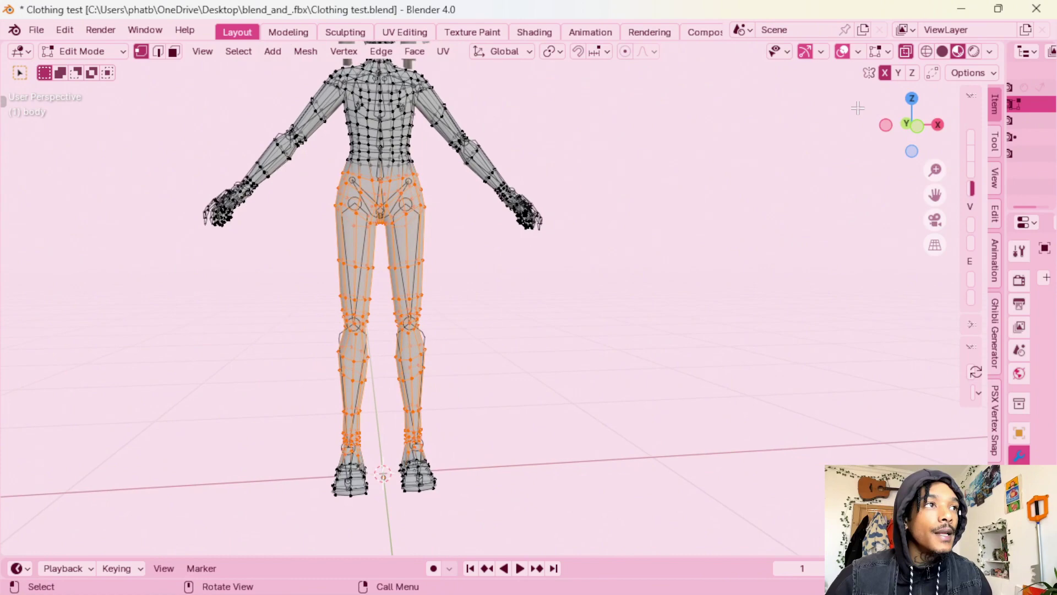
- Duplicate the selected leg geometry in place, separate the selection into its own object, and return to Object Mode
left_click(916, 126)
middle_click_drag(462, 288, 500, 313, "shift")
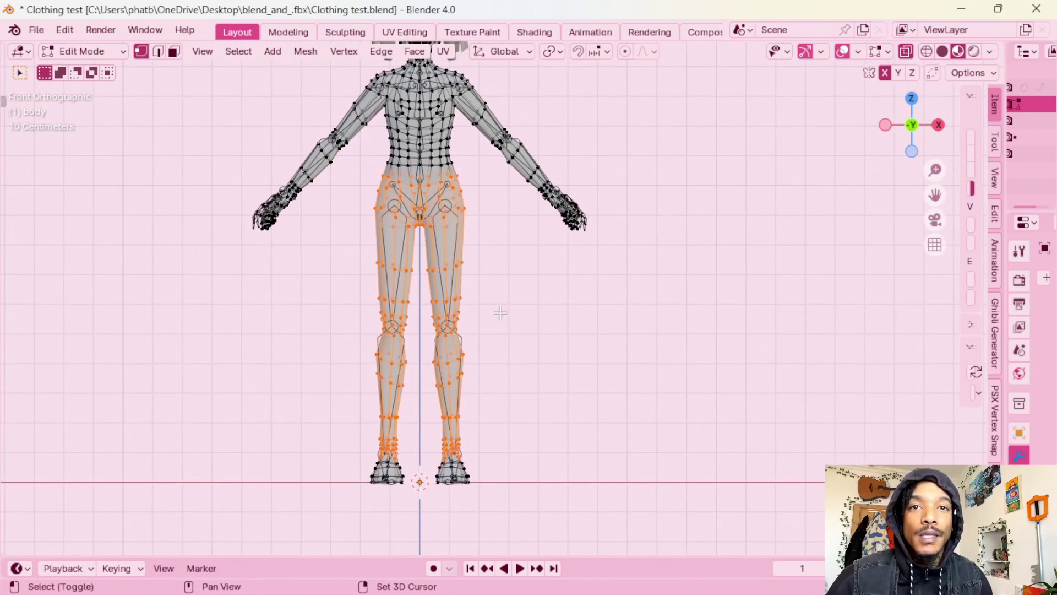
key("shift+d")
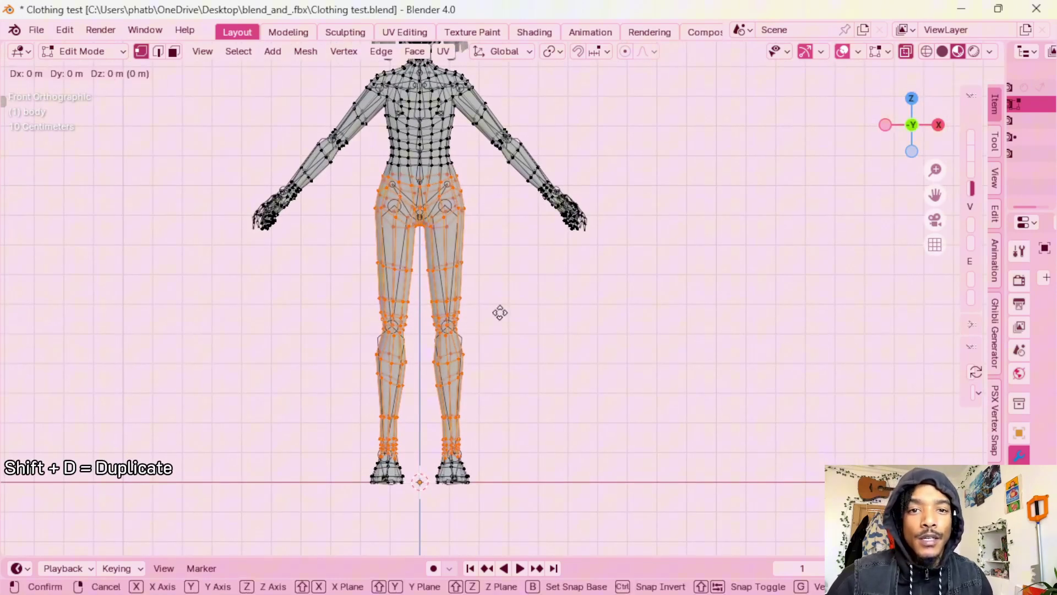
left_click(500, 313)
right_click(484, 524)
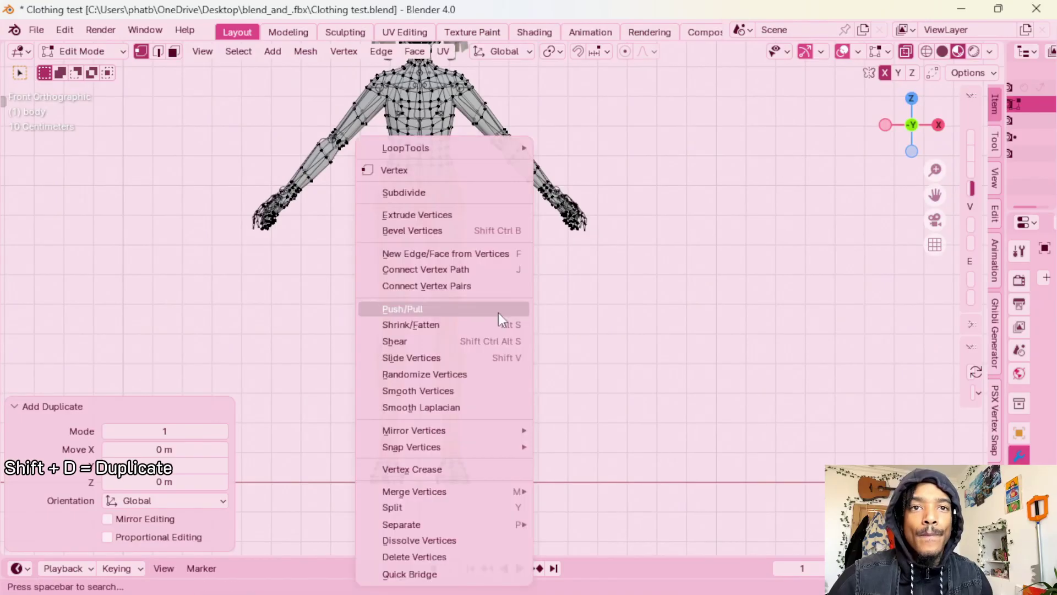
mouse_move(483, 527)
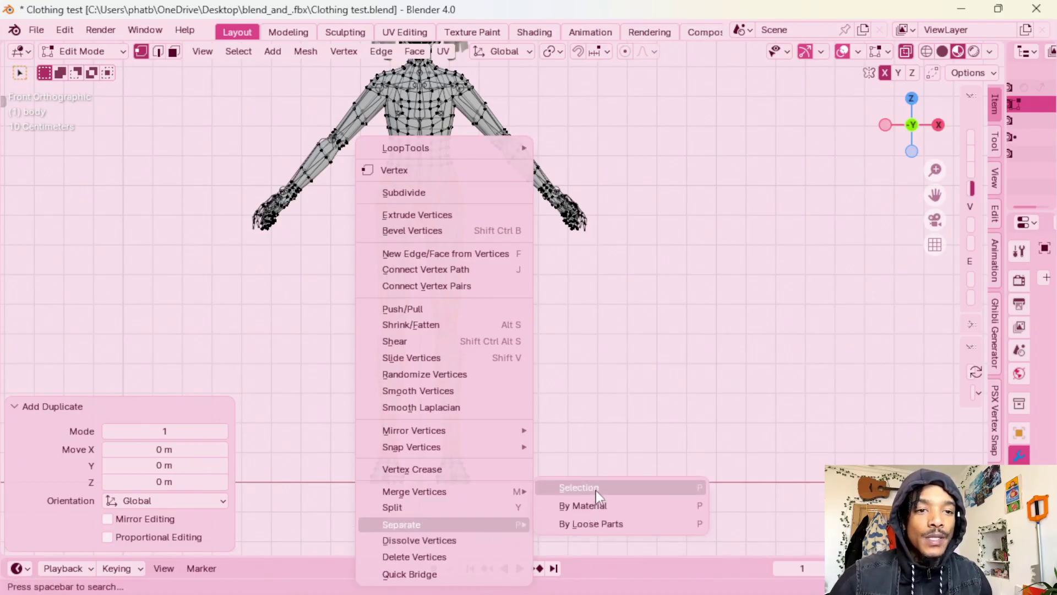
left_click(596, 490)
left_click(79, 48)
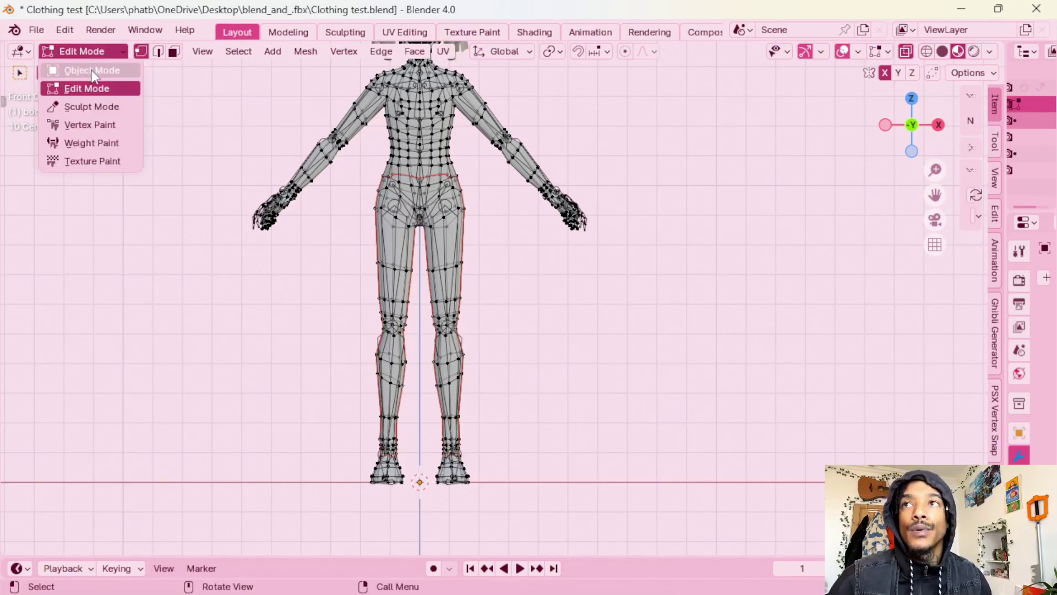
left_click(93, 70)
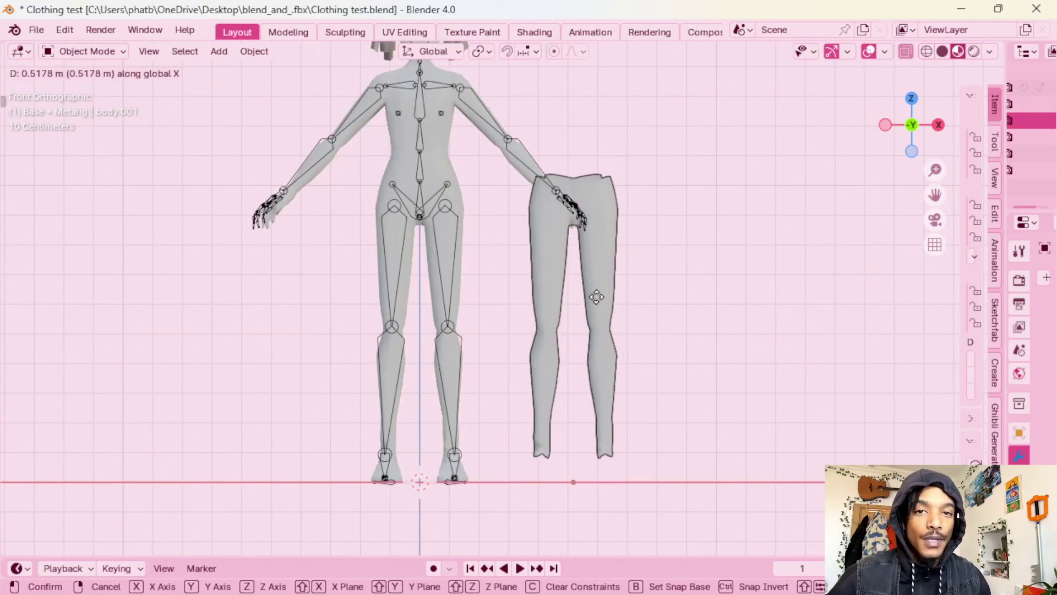
- Try moving the separated leg mesh about 0.58 m along X and undo the move
left_click(615, 316)
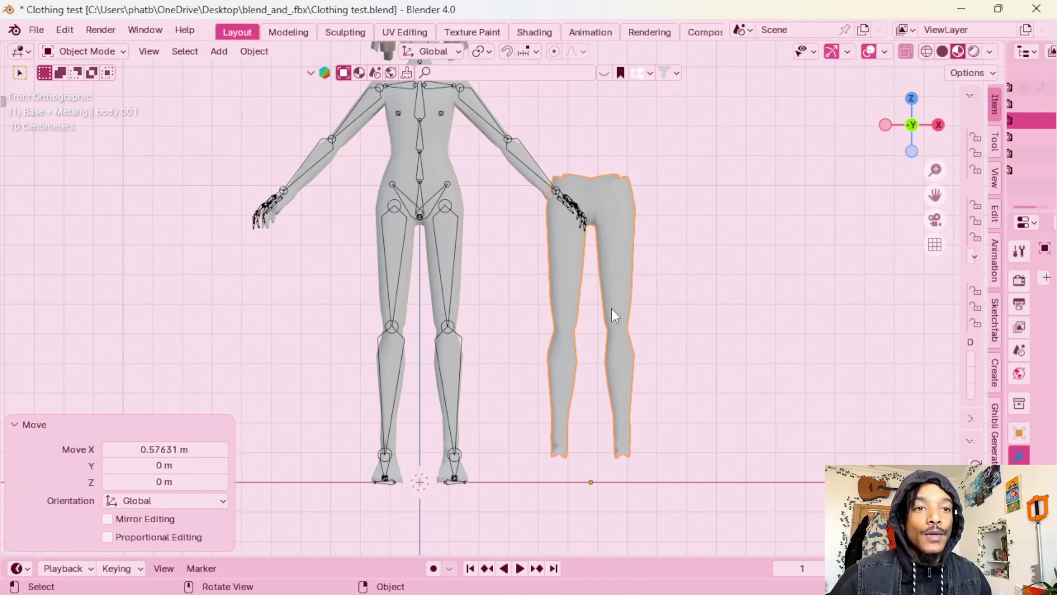
key("ctrl+z")
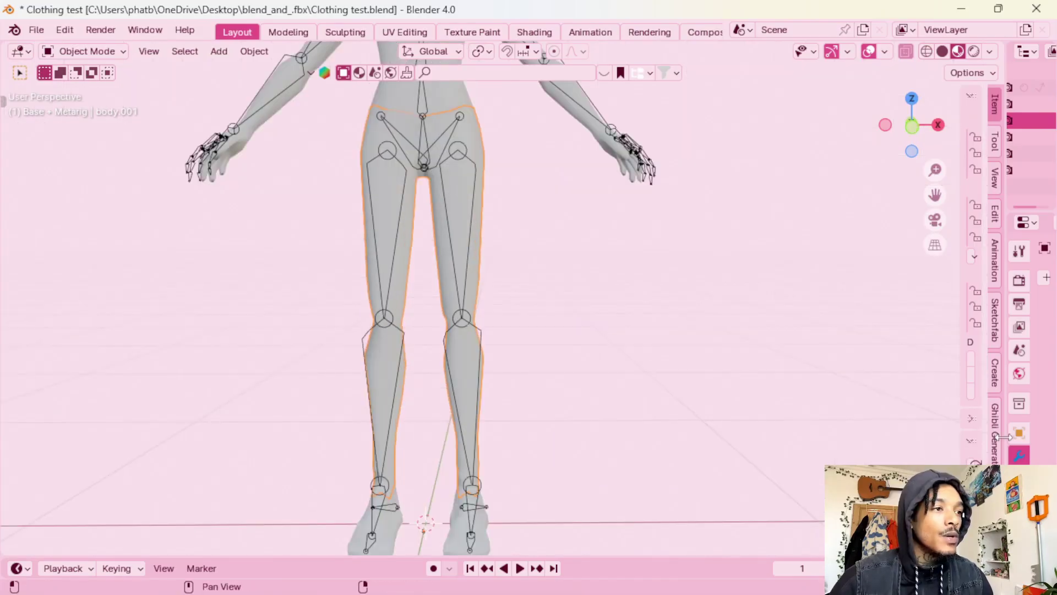
- Widen the properties area and add a Solidify modifier to the separated leg mesh
left_click_drag(1004, 436, 819, 419)
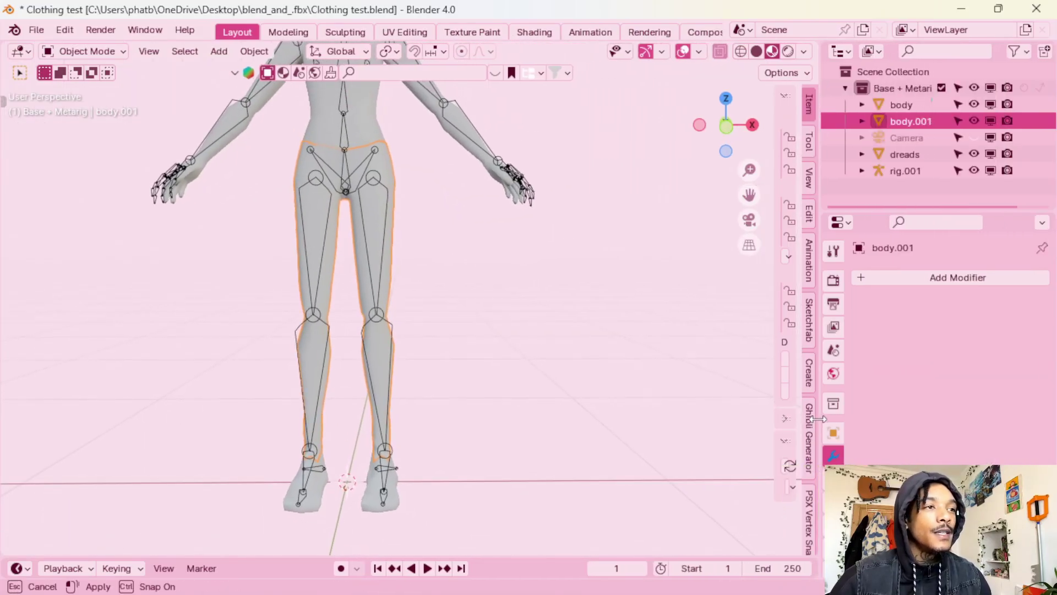
left_click(947, 278)
mouse_move(892, 338)
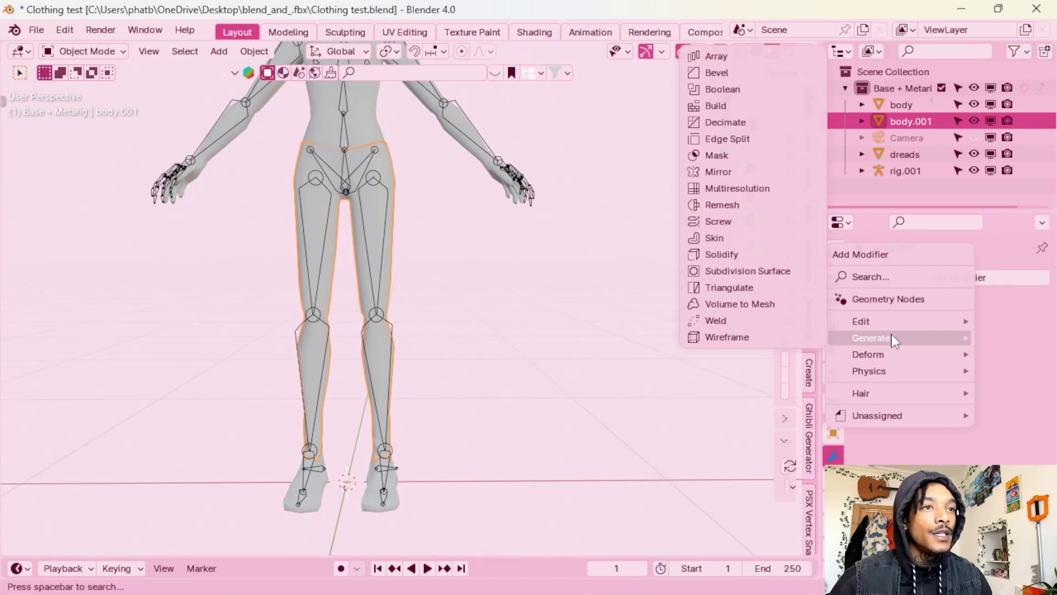
left_click(762, 256)
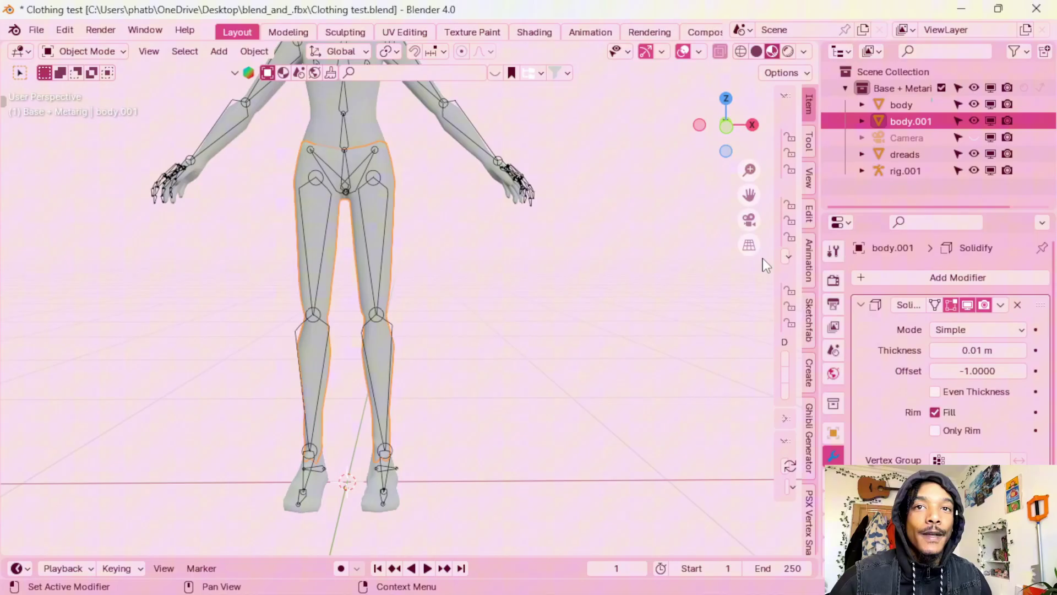
- Set the Solidify thickness to -0.03 m and enable Even Thickness
middle_click_drag(600, 314, 680, 317, "shift")
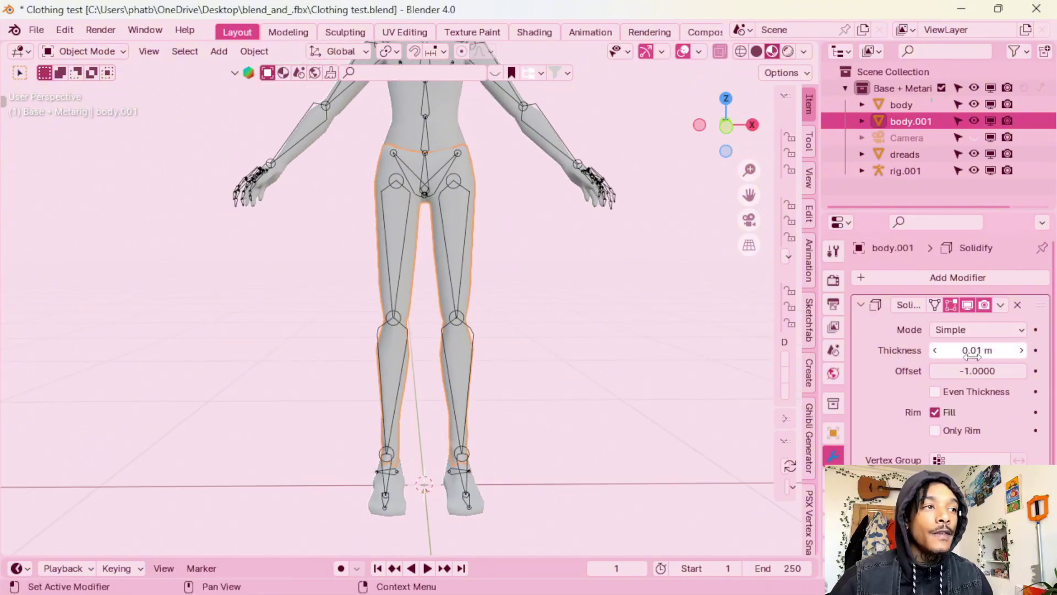
mouse_move(976, 350)
left_mouse_down()
mouse_move(1029, 350)
mouse_move(980, 350)
left_mouse_up()
mouse_move(593, 323)
middle_mouse_down()
mouse_move(485, 259)
mouse_move(612, 331)
mouse_move(589, 330)
middle_mouse_up()
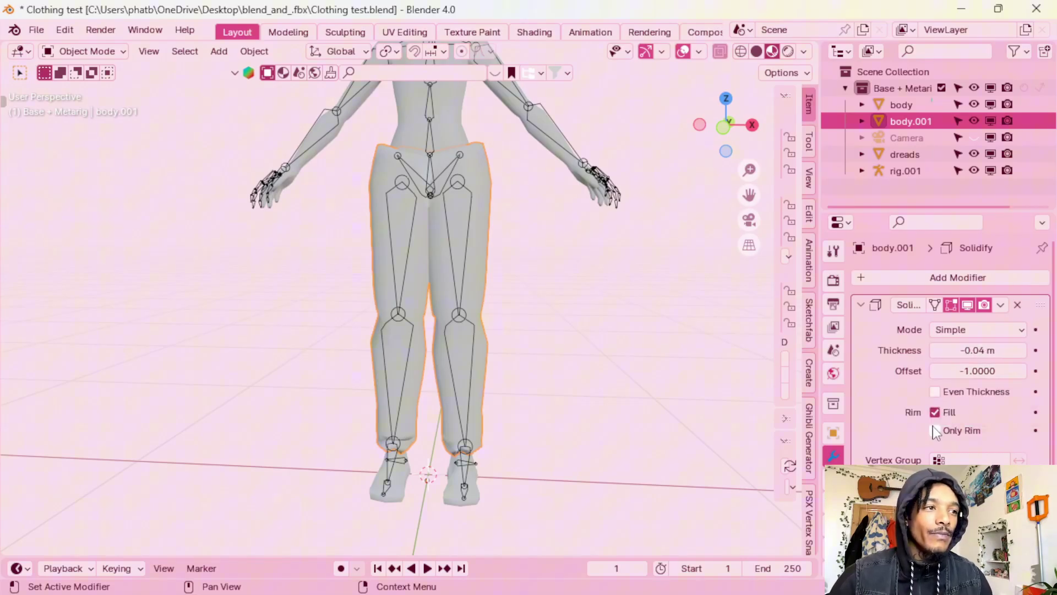
left_click(934, 392)
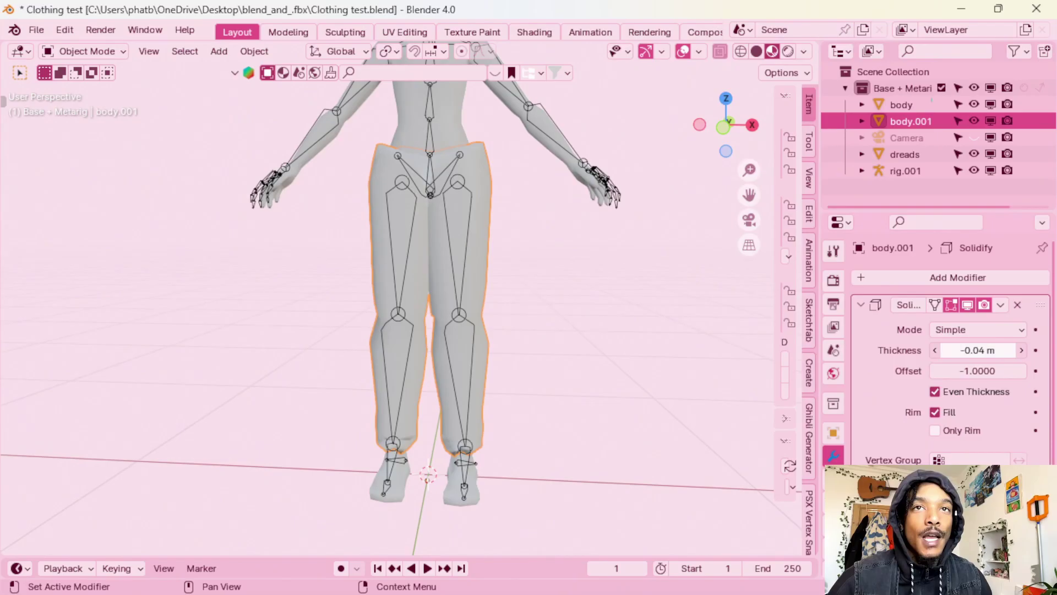
left_click_drag(977, 350, 986, 350)
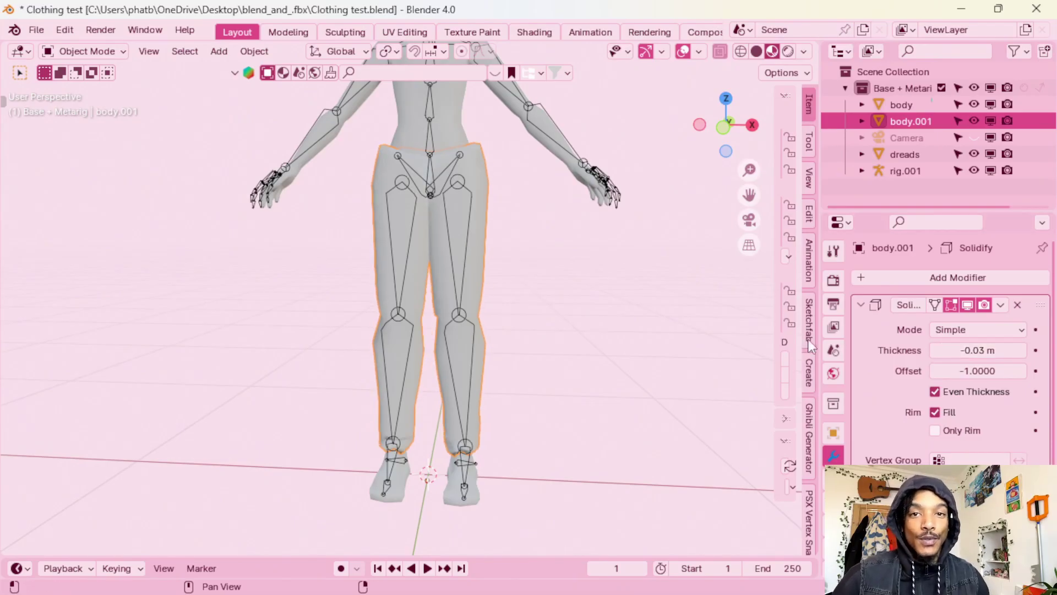
- In Edit Mode, shrink the trousers' waist vertices by a scale of about 0.90, and again by about 0.96
left_click(85, 51)
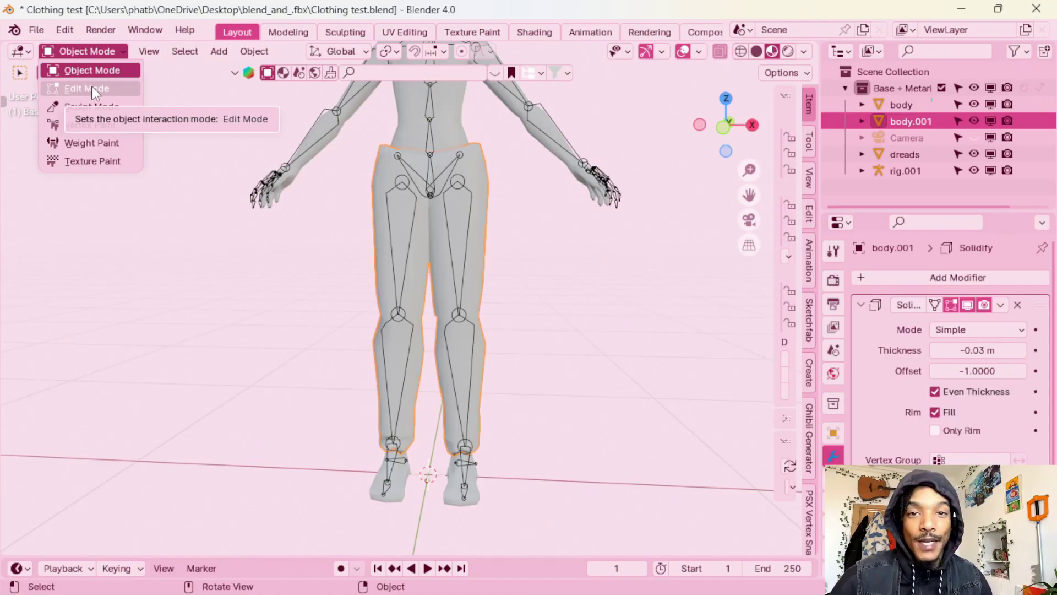
left_click(93, 86)
middle_click_drag(439, 181, 399, 146)
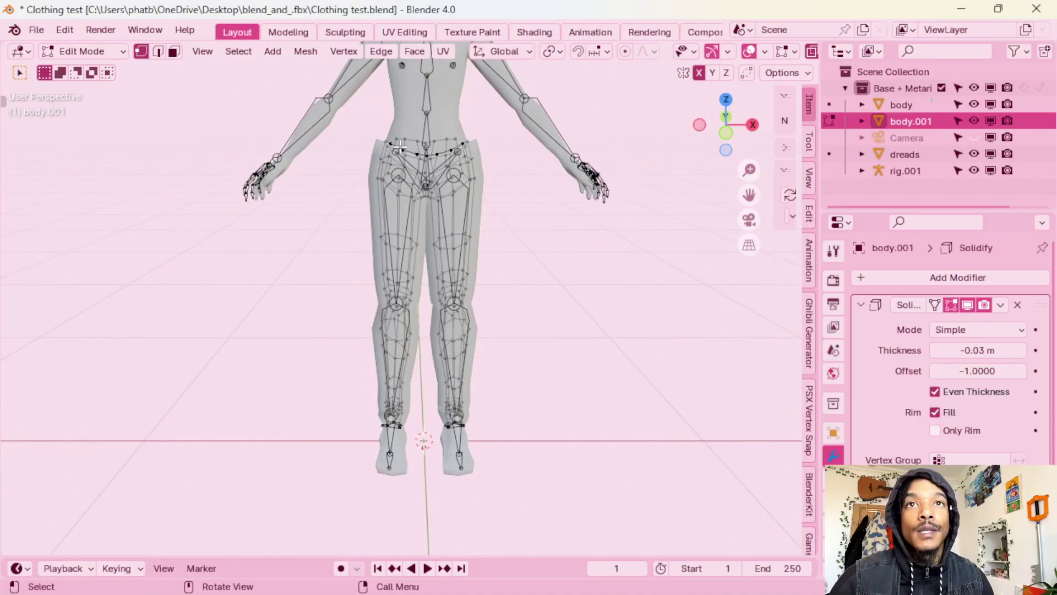
left_click_drag(336, 94, 496, 168)
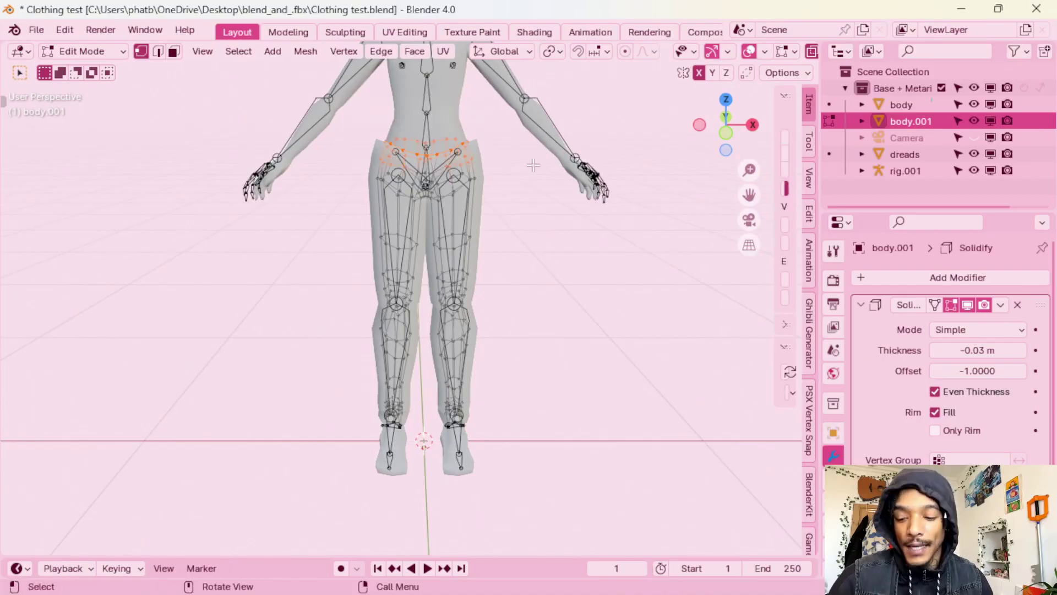
key("s")
left_click(522, 160)
middle_click_drag(522, 160, 496, 155)
key("s")
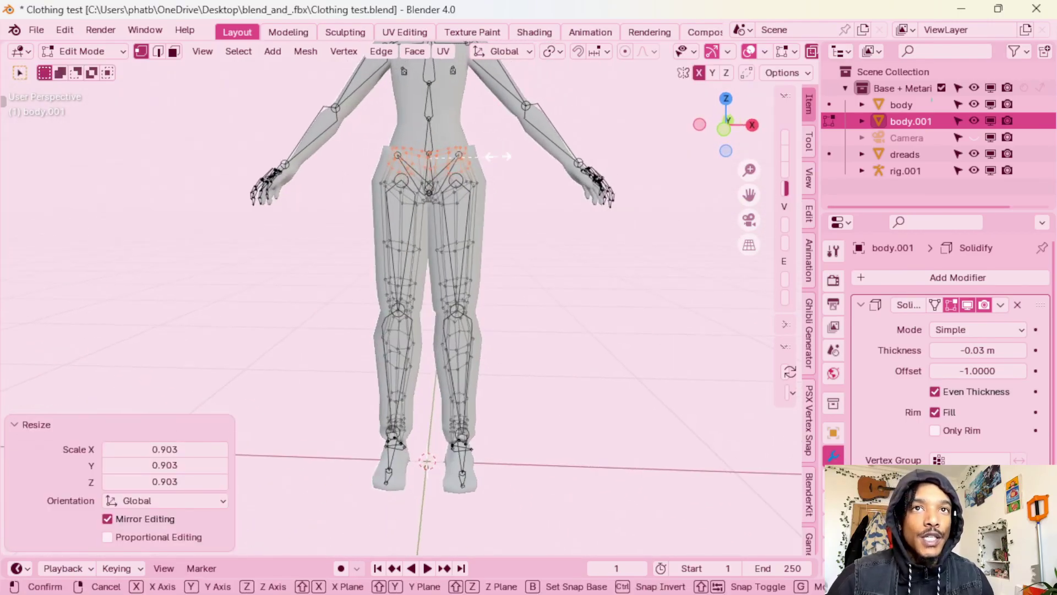
left_click(496, 156)
- Try enlarging the knee and upper calf of one trouser leg by a scale of about 1.21, and undo the resize
middle_click_drag(453, 260, 464, 251)
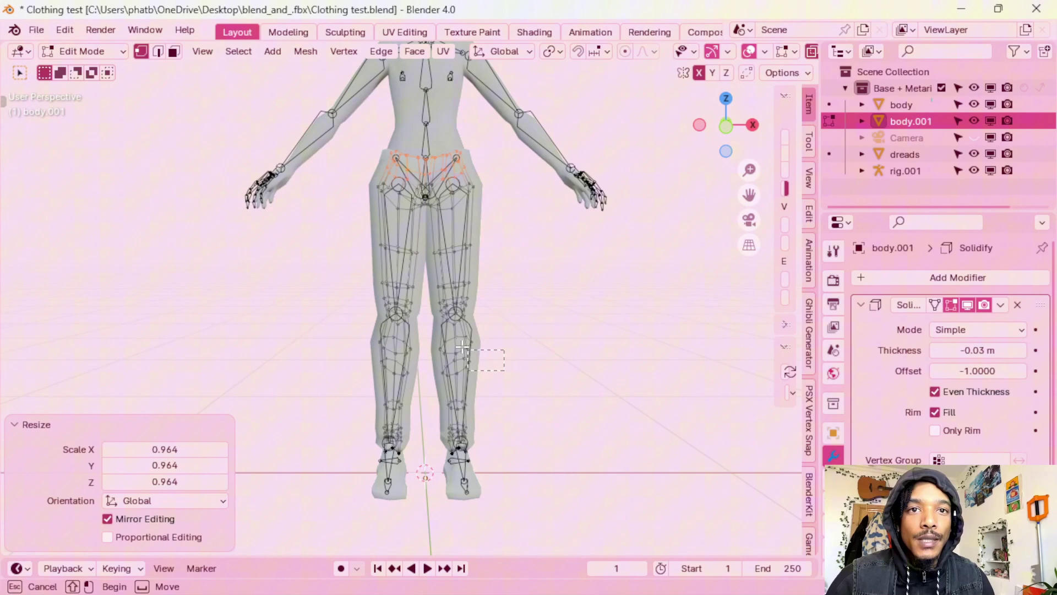
left_click_drag(426, 294, 426, 295)
middle_click_drag(483, 306, 493, 300)
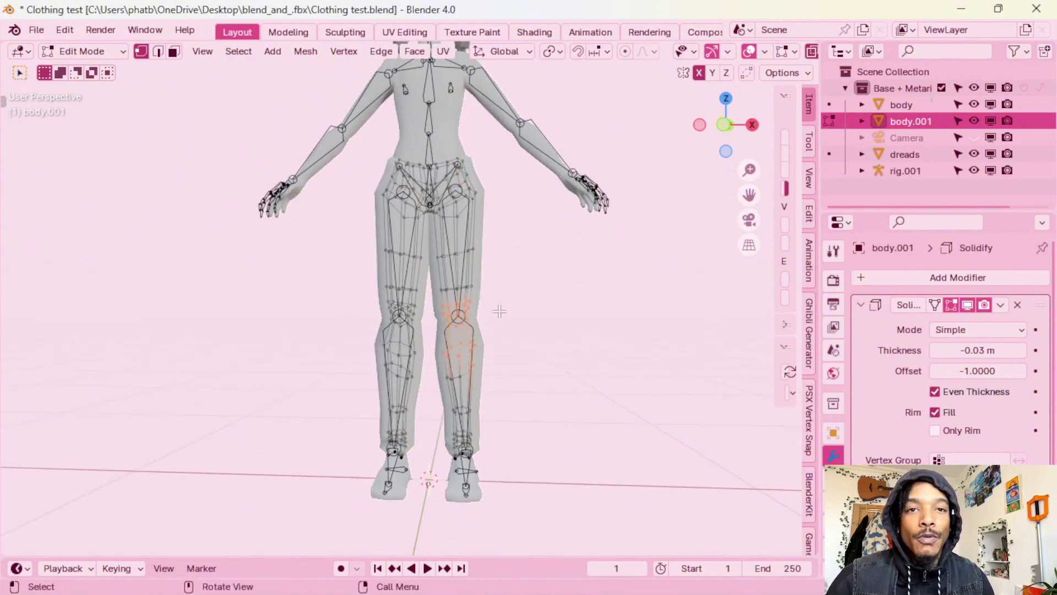
key("s")
left_click(506, 308)
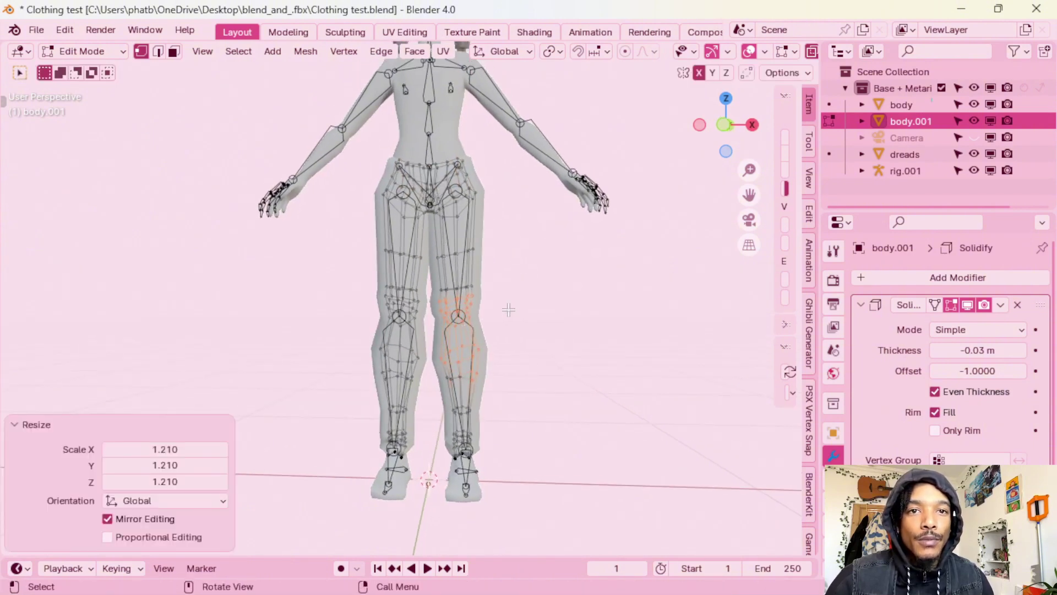
key("ctrl+z")
- Try scaling up the ankle-end vertices of the same trouser leg and undo the resize
left_click_drag(483, 449, 436, 387)
key("s")
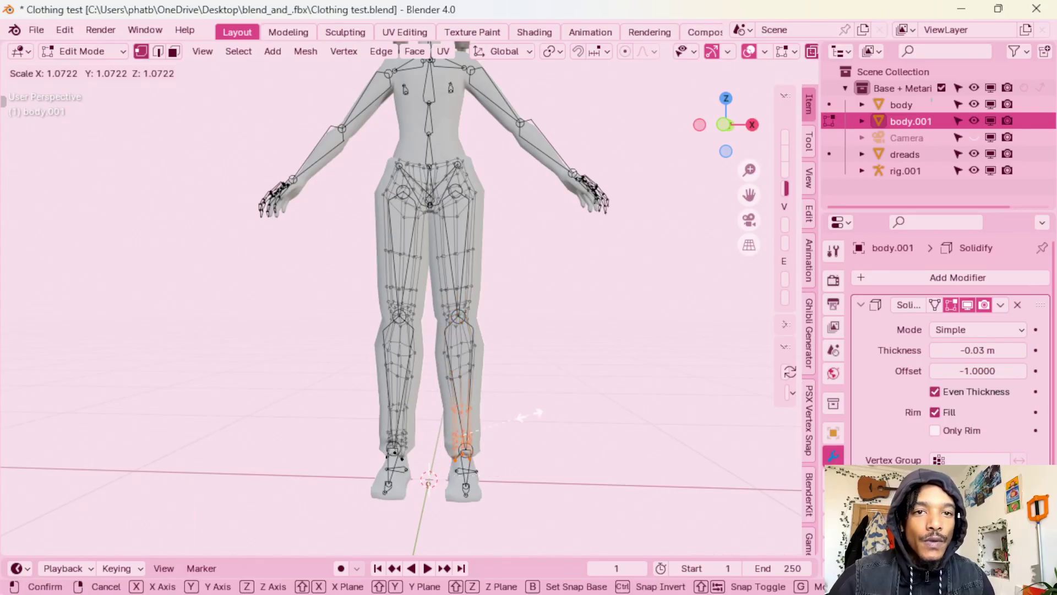
left_click(557, 422)
key("ctrl+z")
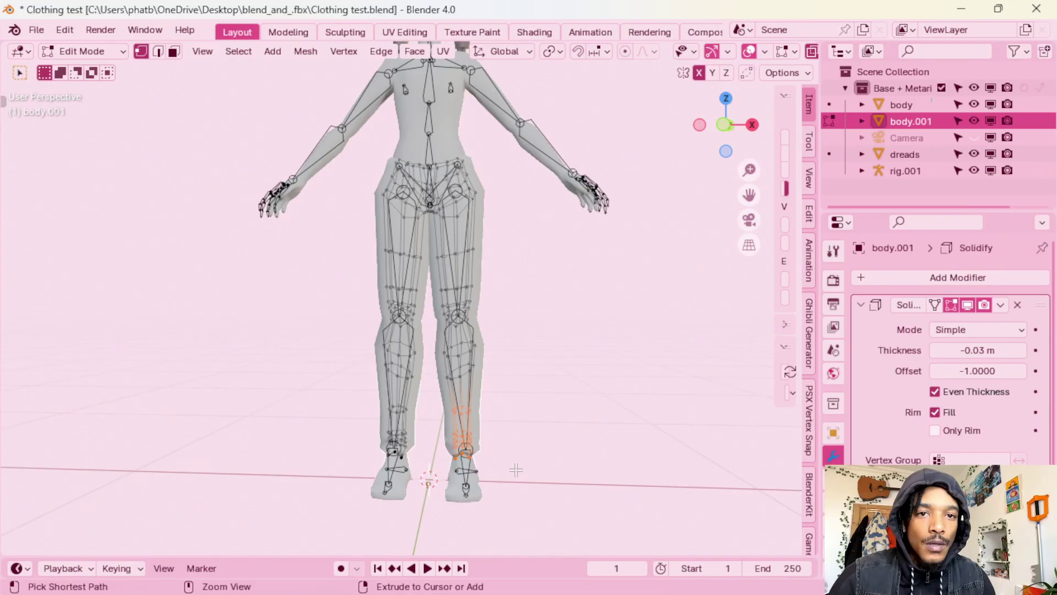
- Select the ankle-end vertices of the trouser leg, enlarge them, lower them slightly along Z, and enlarge the lower shin
left_click_drag(480, 460, 432, 242)
key("s")
left_click(421, 412)
key("g")
key("z")
left_click(420, 417)
key("s")
left_click(415, 392)
- Scale up the calf and knee sections of the trouser leg, nudging each slightly downward along Z
key("s")
left_click(427, 335)
key("g")
key("z")
left_click(427, 341)
key("s")
left_click(424, 297)
key("g")
key("z")
left_click(425, 302)
- Enlarge the lower thigh section of the trouser leg by a scale of about 1.083, undoing the first attempt
key("s")
left_click(427, 238)
key("ctrl+z")
key("s")
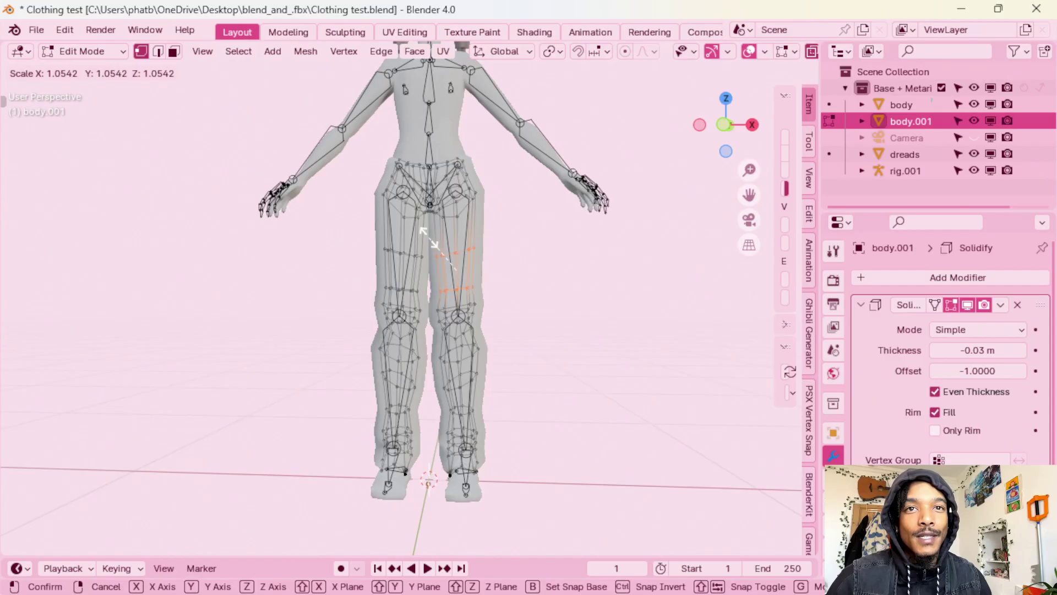
left_click(424, 231)
- Lower the heel-side hem vertices along Z, and shift the hem by about -0.017, -0.025, -0.044 m in X, Y, Z
middle_click_drag(449, 249, 458, 252)
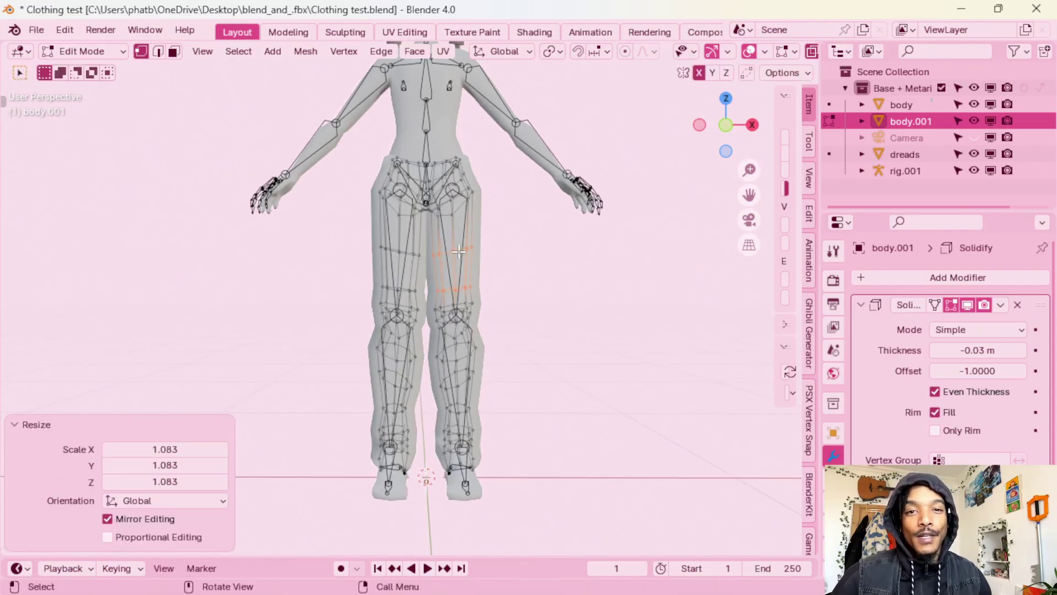
middle_click_drag(475, 299, 444, 439)
middle_click_drag(735, 464, 650, 447)
left_click_drag(616, 409, 617, 409)
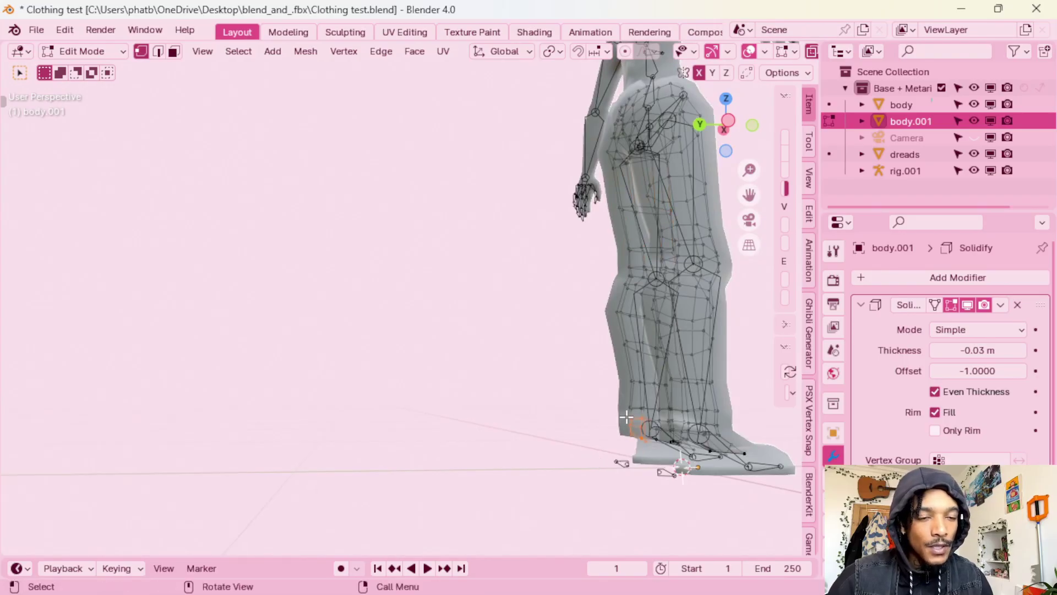
key("g")
key("z")
left_click(633, 440)
middle_click_drag(633, 440, 8, 373)
key("g")
left_click(676, 453)
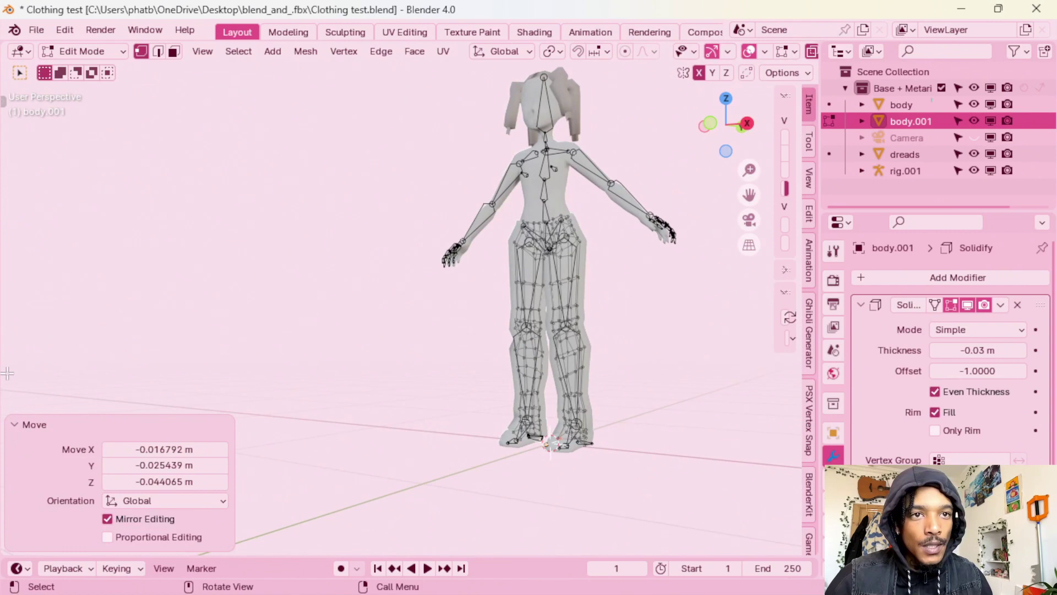
- Hide the viewport overlays to check the trousers' silhouette on the character, and show the overlays again
left_click(747, 52)
middle_click_drag(493, 284, 486, 322)
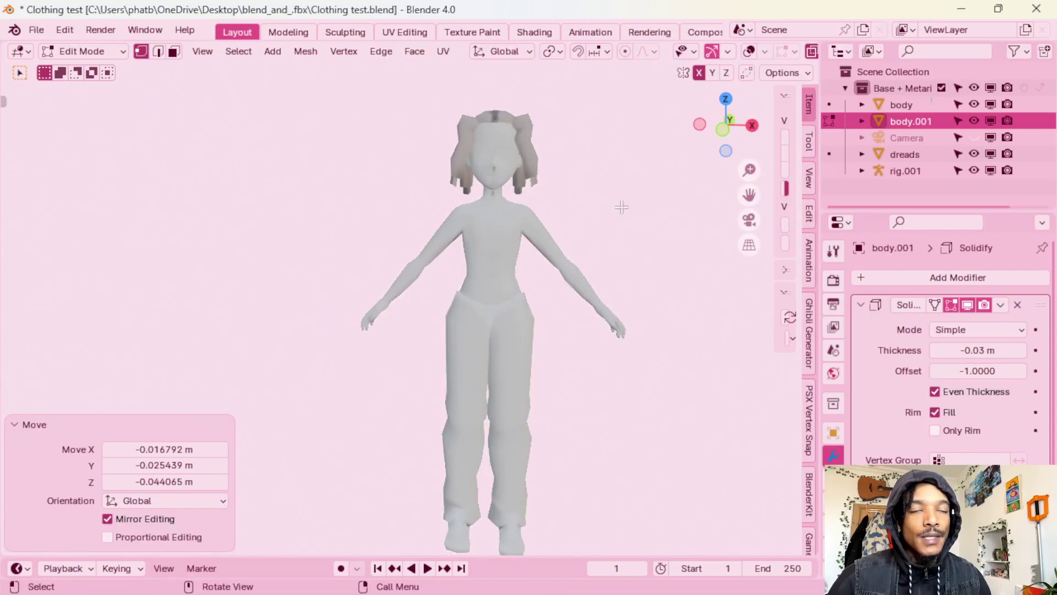
left_click(748, 53)
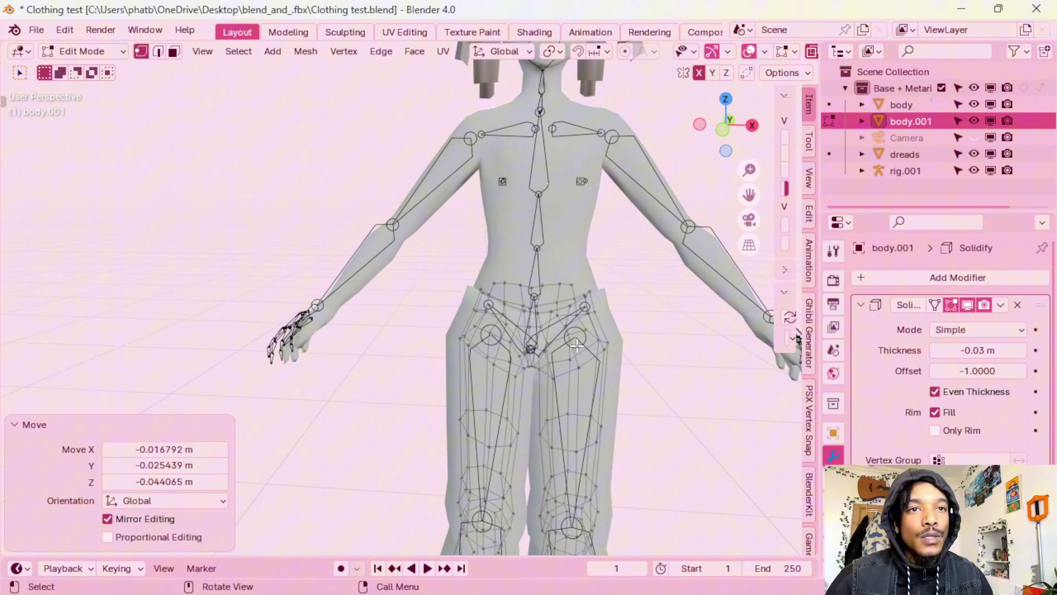
- Turn off X-ray so the body and trousers display as solid surfaces
middle_click_drag(576, 345, 596, 162)
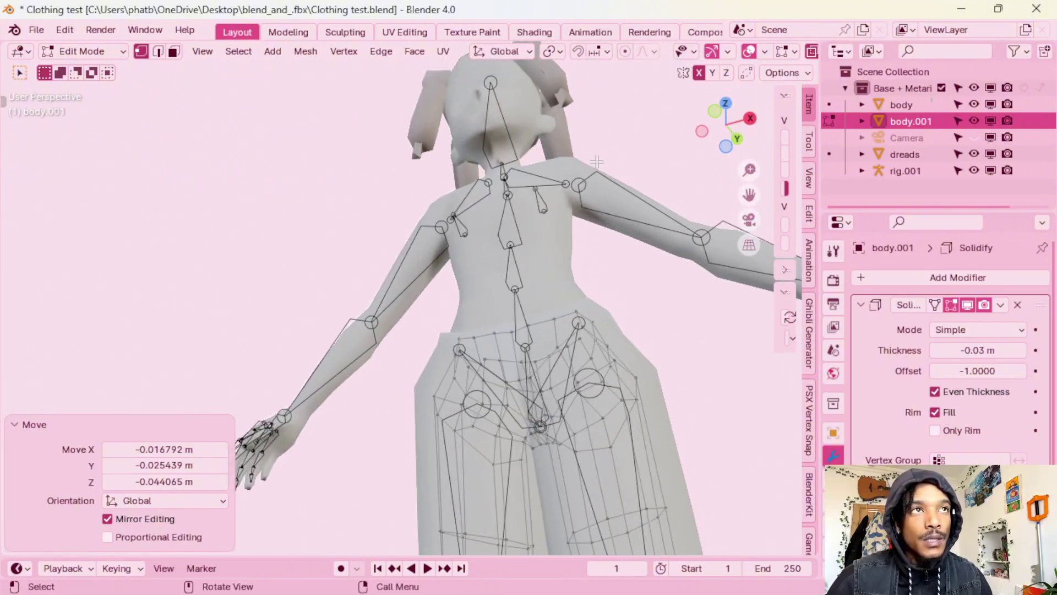
scroll(738, 54, "down", 4)
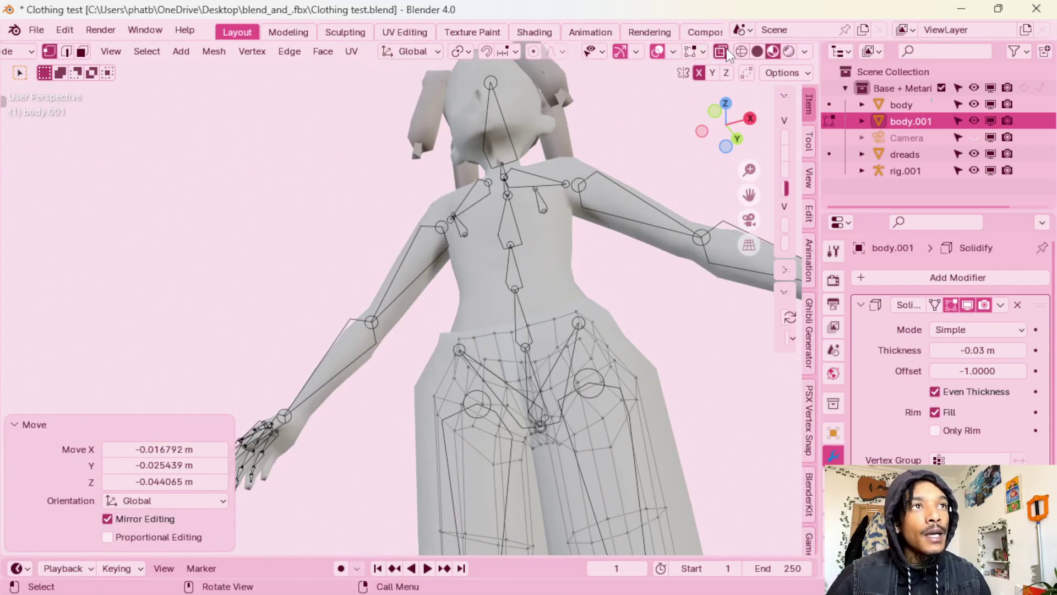
left_click(722, 51)
scroll(543, 388, "up", 1)
middle_click_drag(592, 371, 594, 264)
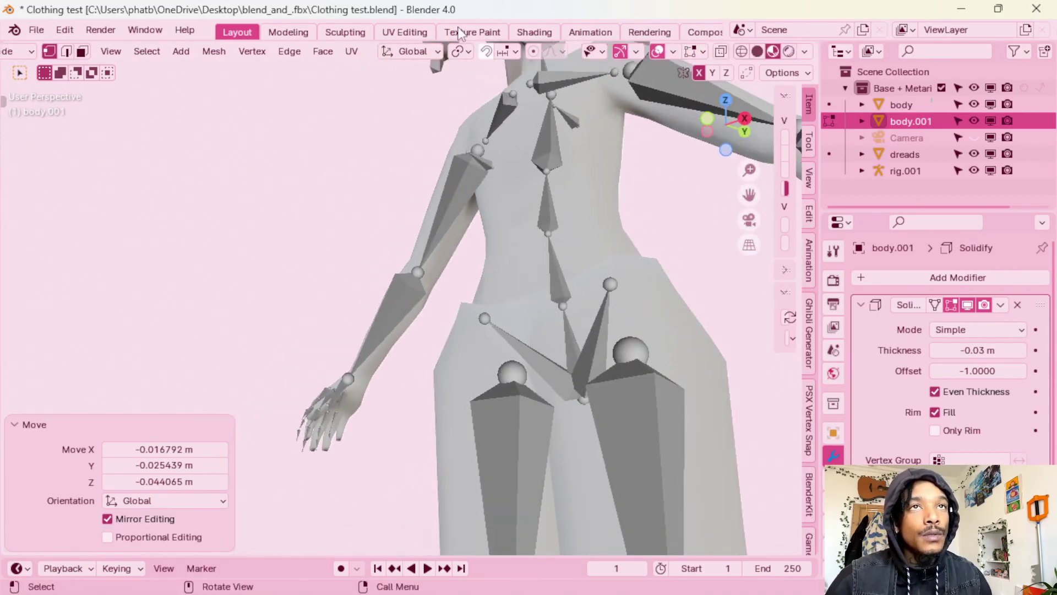
- Switch to Object Mode and hide the character's rig
scroll(61, 52, "up", 4)
left_click(83, 51)
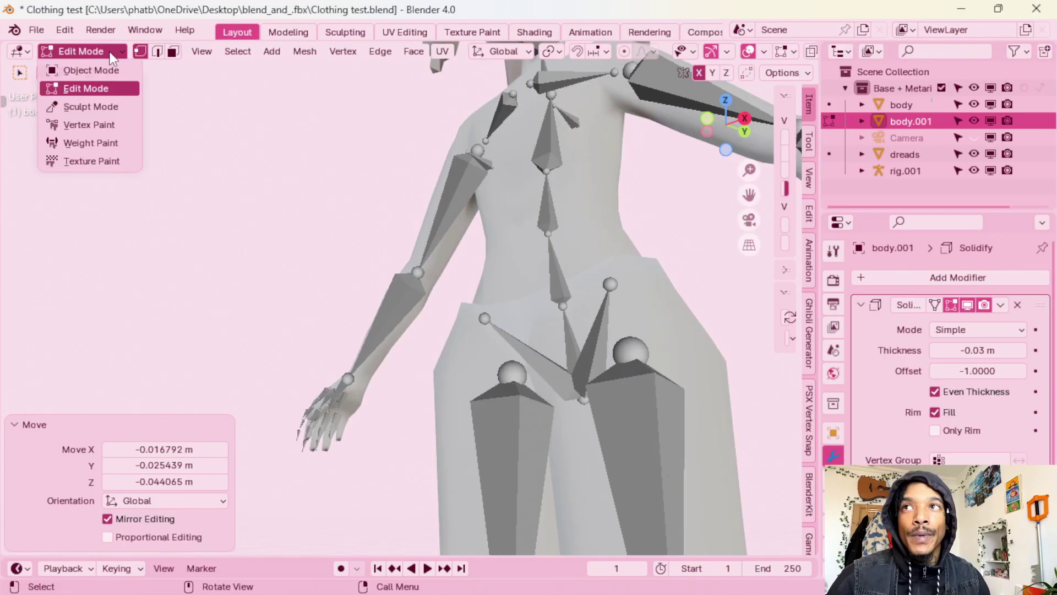
left_click(83, 68)
left_click(557, 134)
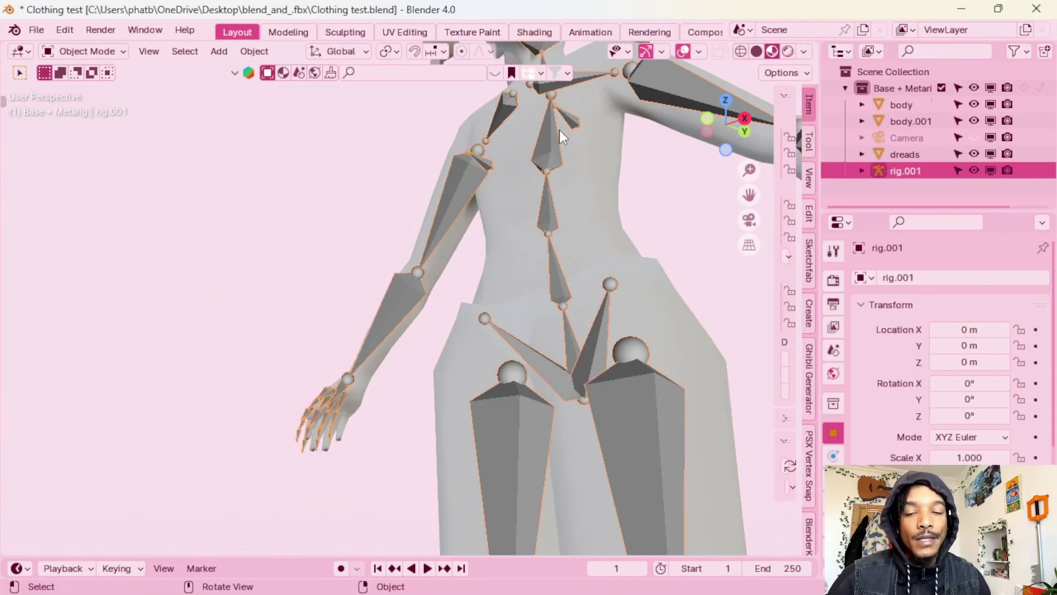
key("h")
- Examine the fit and shape of the trousers from the front, from waist to hem
middle_click_drag(550, 129, 636, 315)
scroll(580, 331, "down", 3)
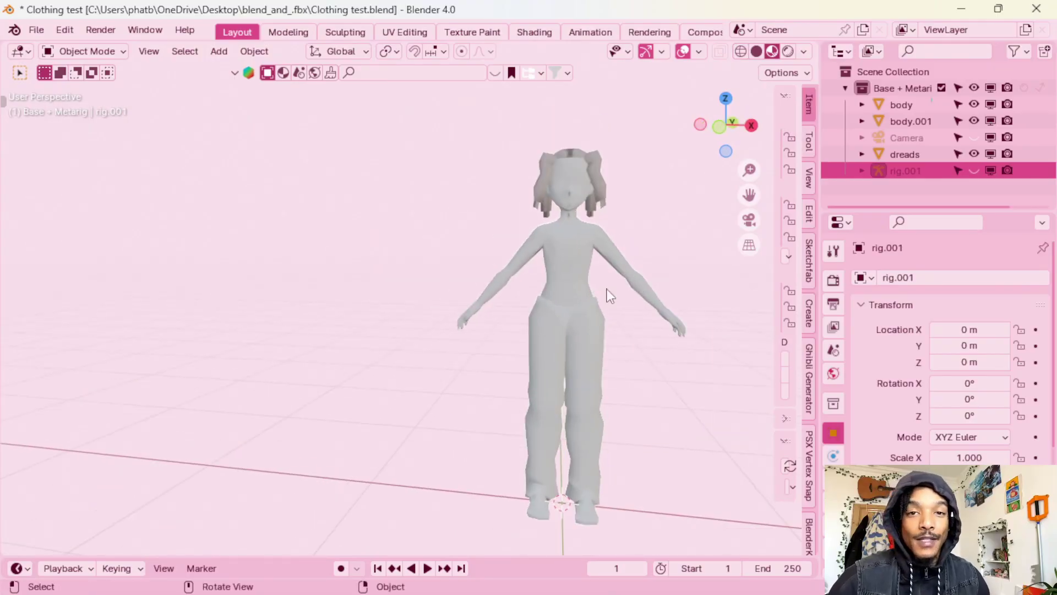
scroll(596, 372, "up", 3)
scroll(595, 359, "down", 2)
scroll(541, 313, "up", 4)
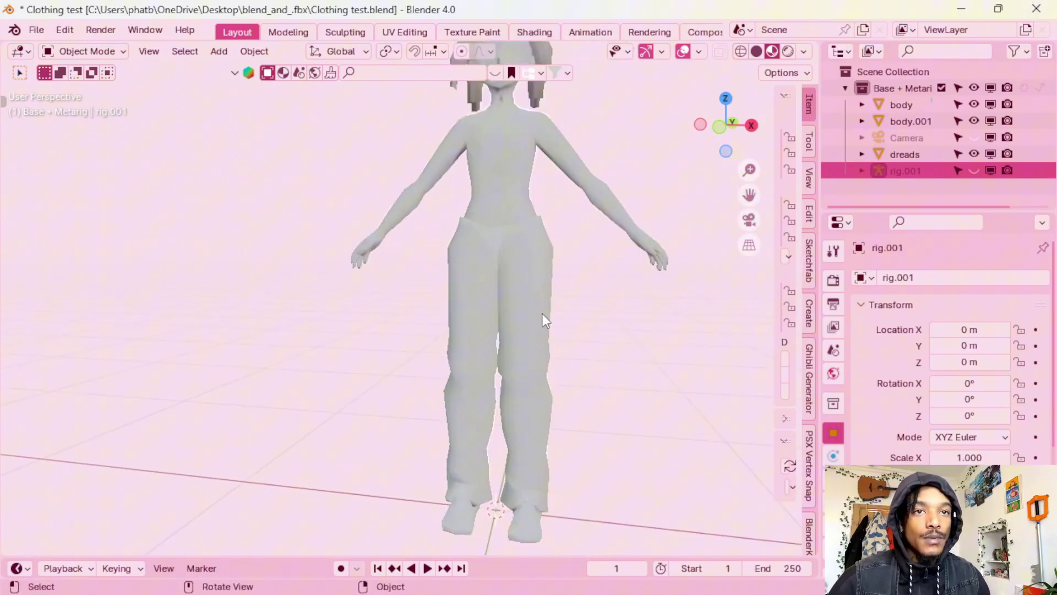
mouse_move(542, 313)
middle_mouse_down()
mouse_move(625, 316)
mouse_move(632, 349)
mouse_move(514, 302)
mouse_move(546, 310)
middle_mouse_up()
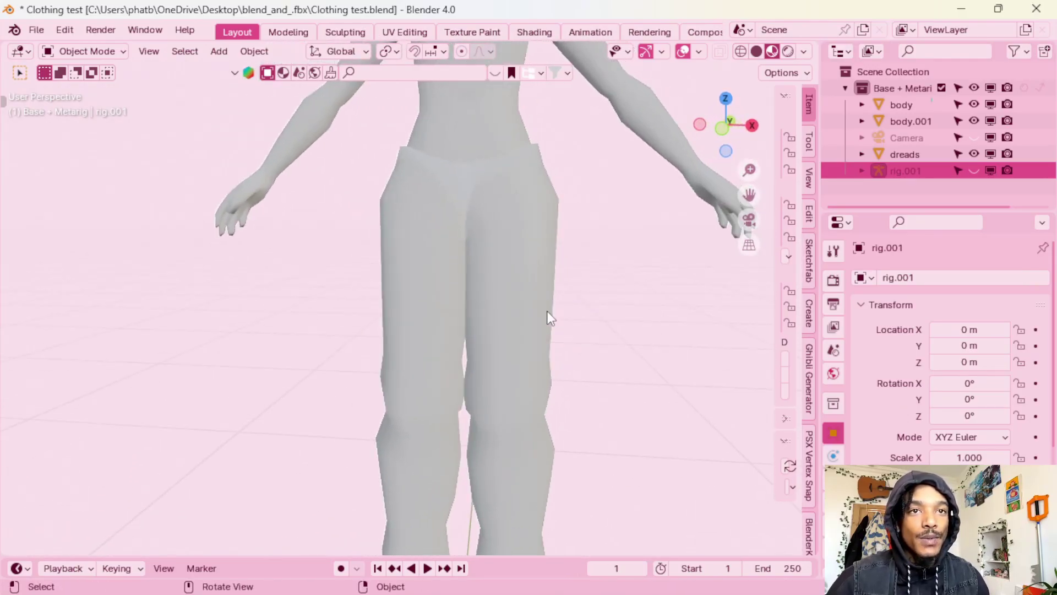
scroll(526, 313, "down", 3)
scroll(526, 313, "up", 2)
scroll(545, 304, "down", 1)
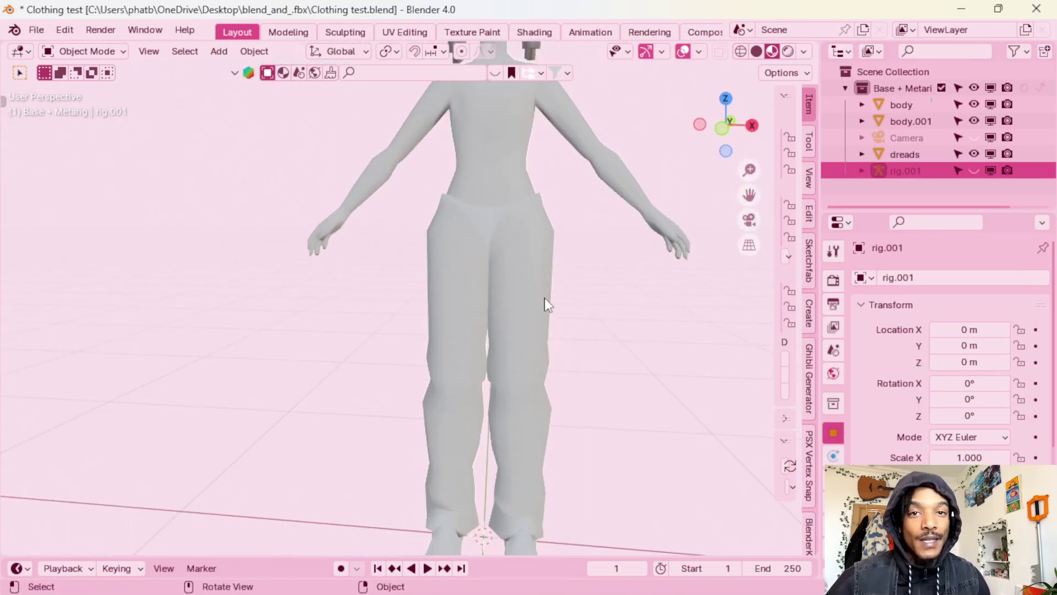
- Align the view to the front and add a cube mesh to the scene
left_click(722, 126)
key("shift+a")
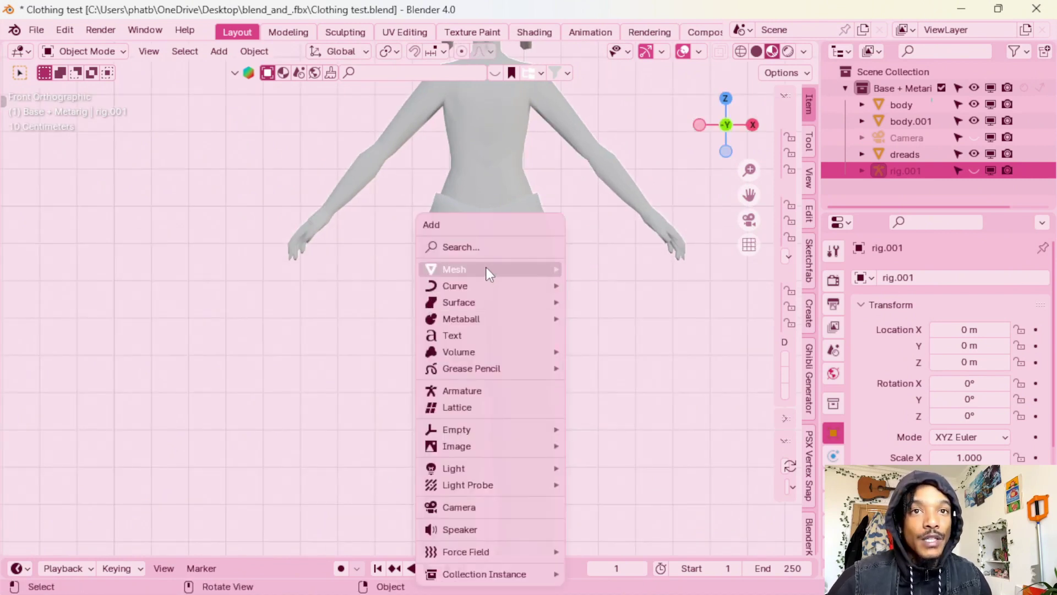
mouse_move(486, 266)
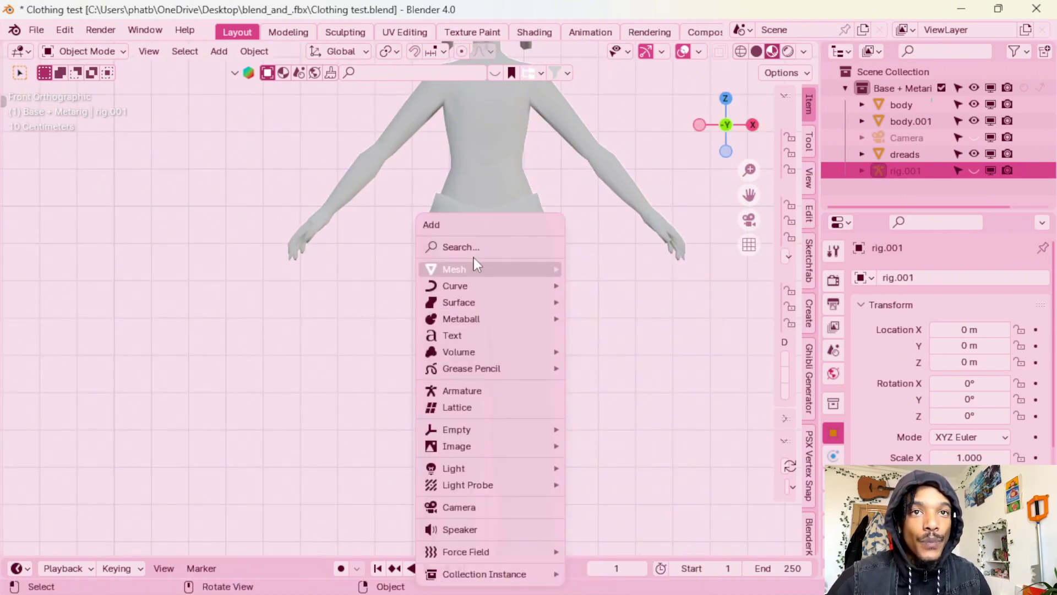
key("shift+a")
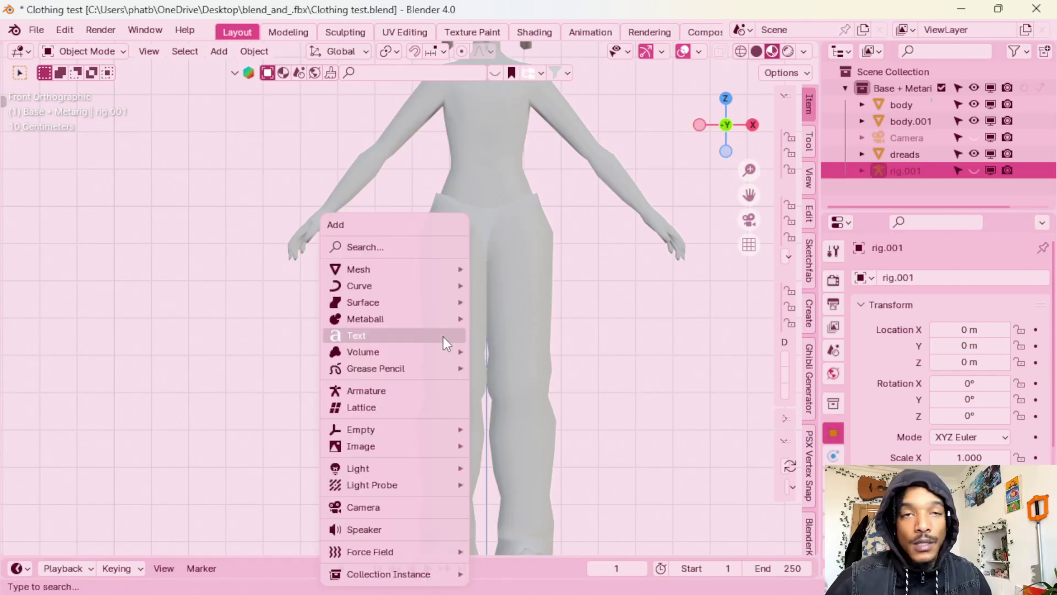
mouse_move(398, 270)
left_click(499, 286)
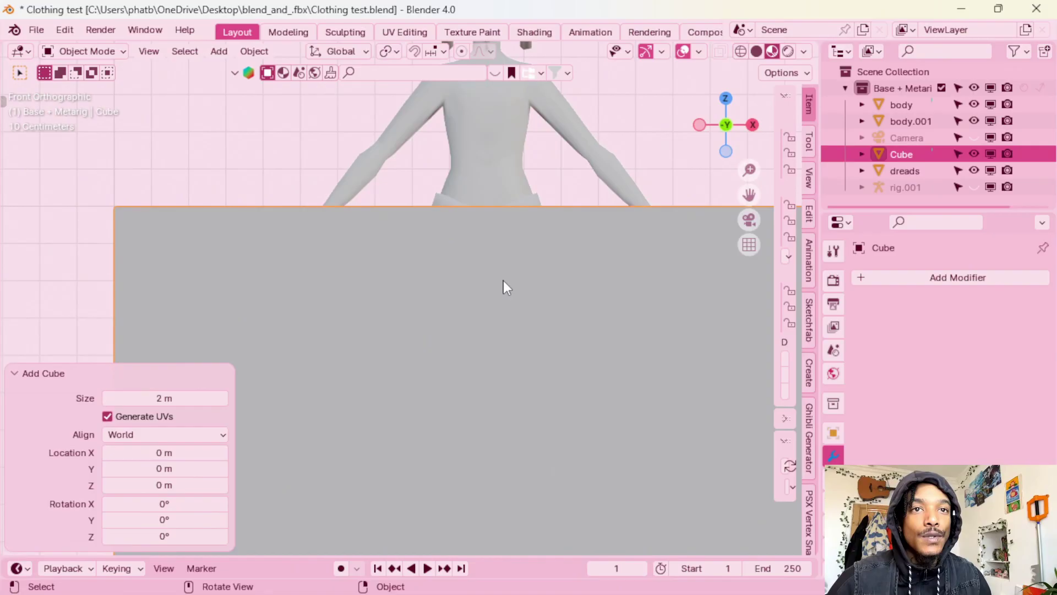
- Shrink the cube, raise it about 0.807 m along Z to upper-thigh height, and scale it down further
key("s")
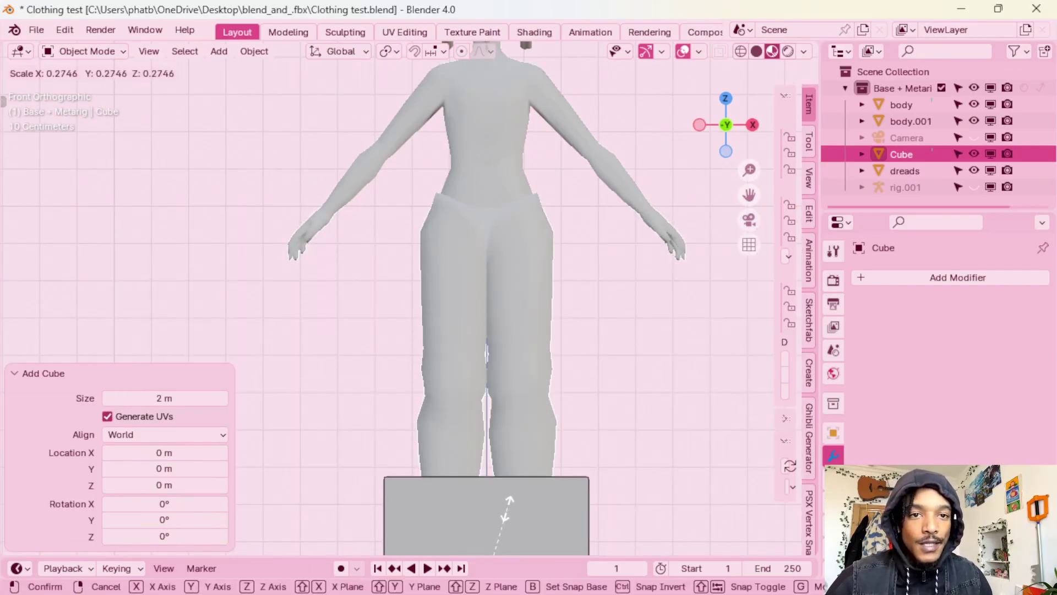
left_click(483, 537)
key("g")
key("z")
left_click(486, 278)
key("s")
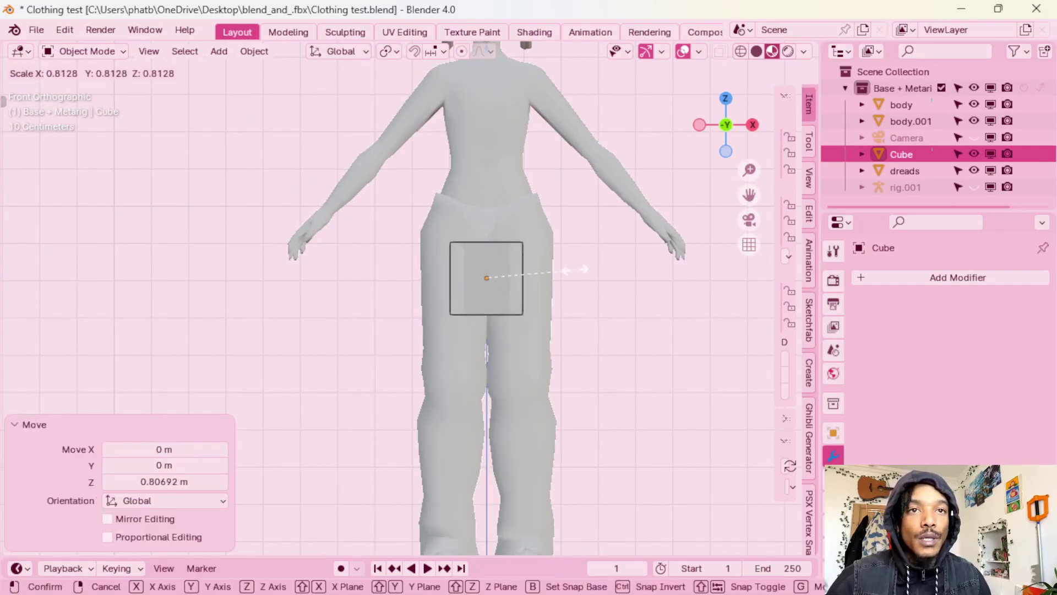
left_click(535, 283)
- Move the cube along Y until it sits in front of the trousers, and scale it along Y by about -0.497
key("g")
key("y")
left_click(594, 265)
middle_click_drag(595, 264, 472, 269)
key("s")
key("s")
key("y")
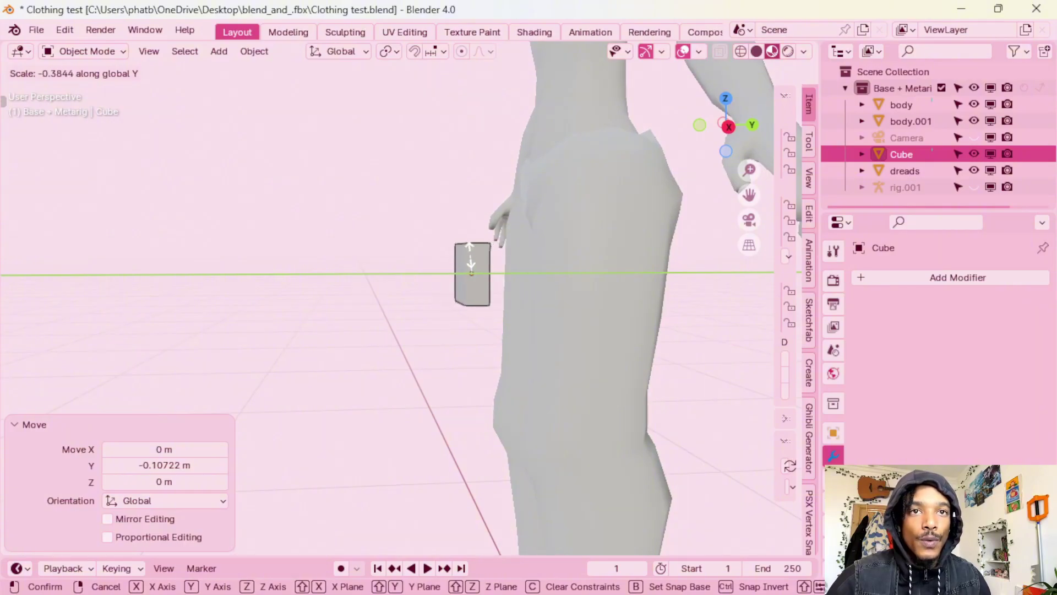
left_click(465, 257)
- Enter Edit Mode on the cube
left_click(66, 52)
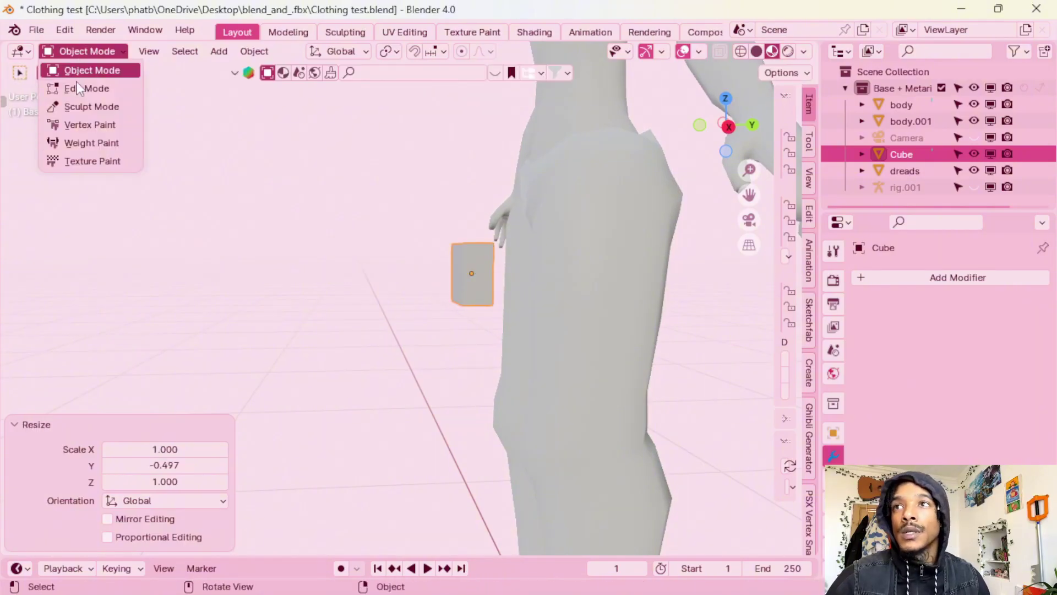
left_click(91, 90)
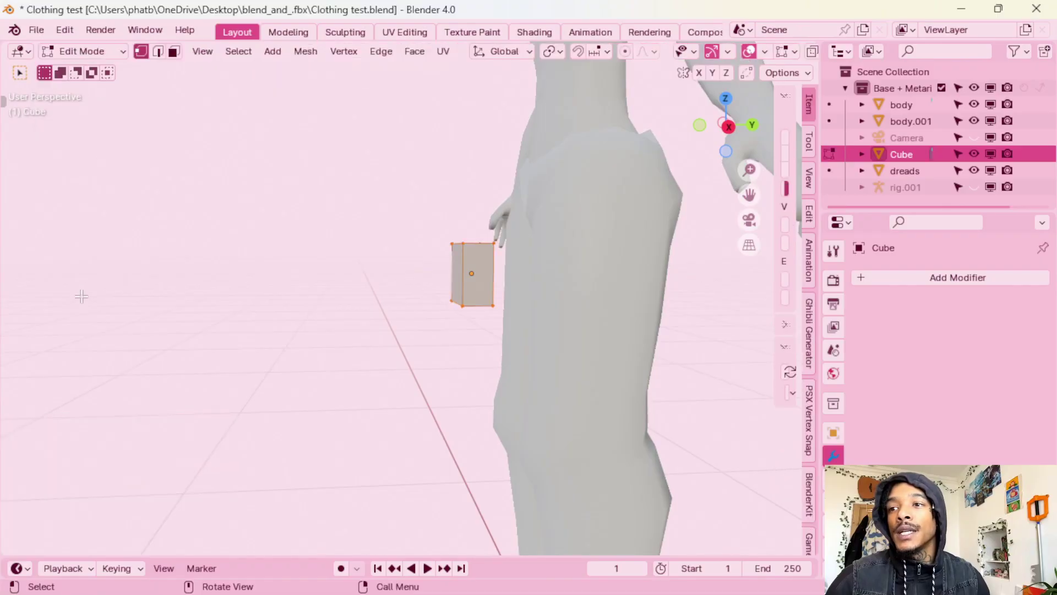
key("Tab")
key("Tab")
key("Tab")
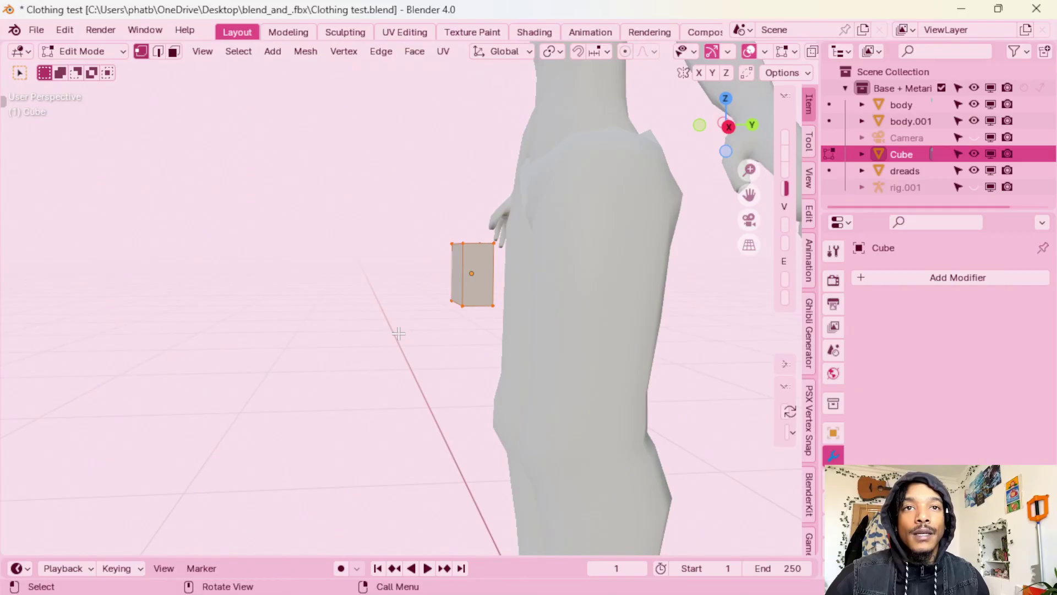
key("Tab")
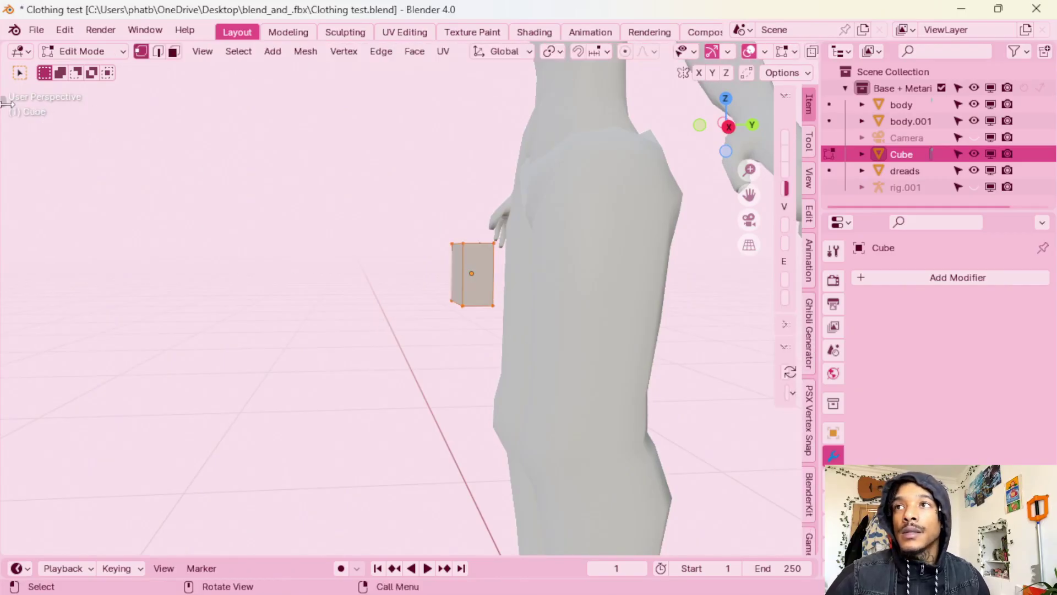
- Add one centred vertical and one centred horizontal loop cut around the cube with Loop Cut
left_click(7, 103)
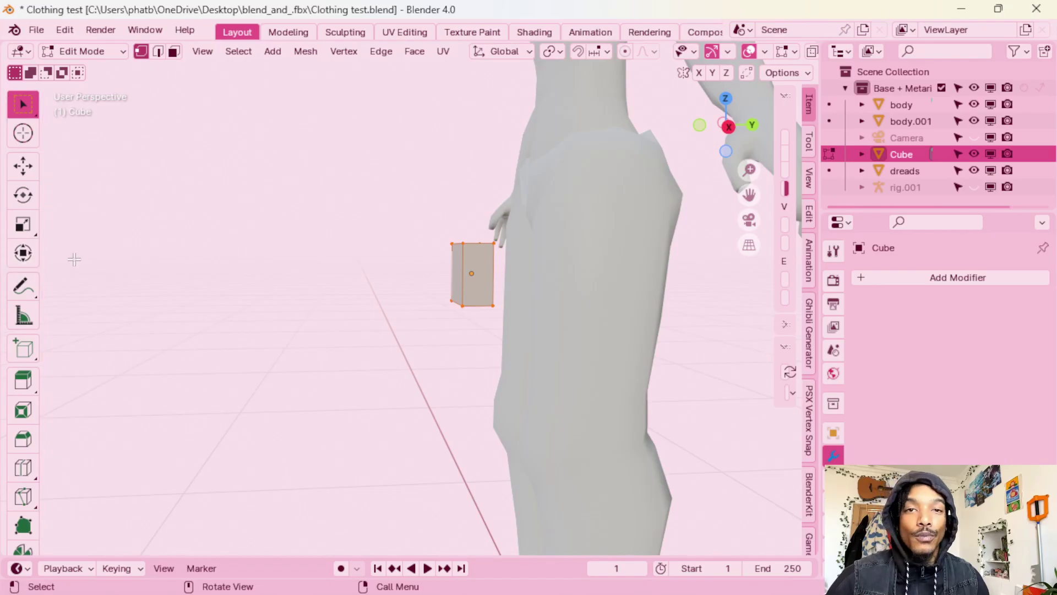
left_click(23, 474)
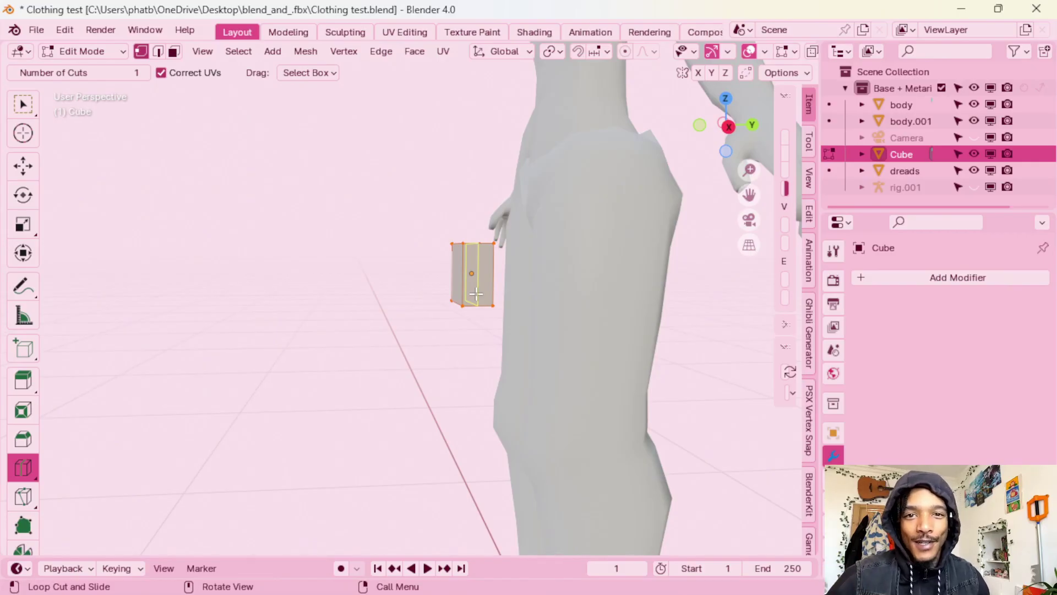
middle_click_drag(476, 294, 467, 226)
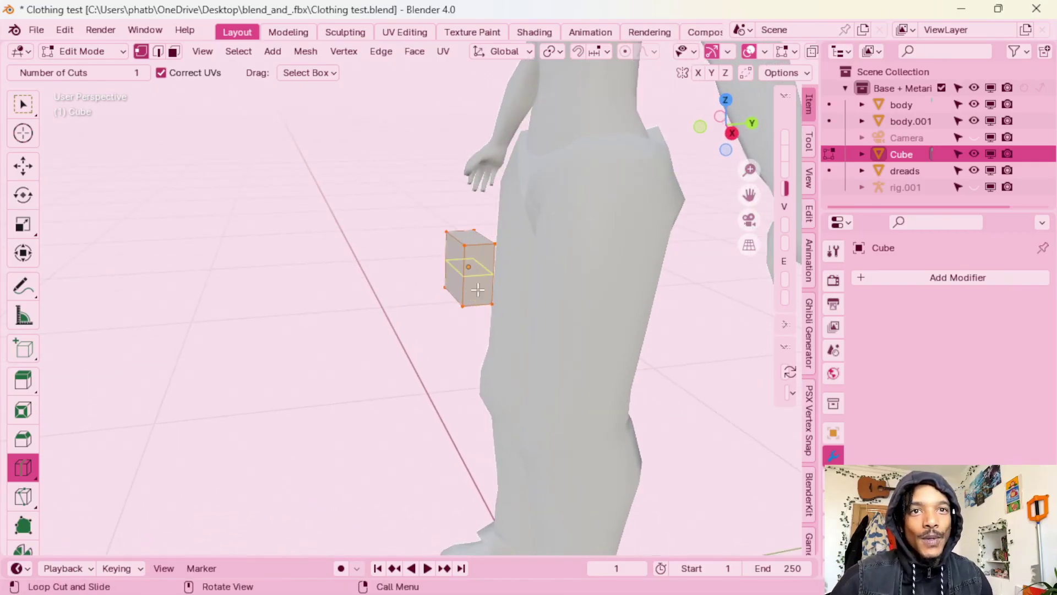
left_click(476, 303)
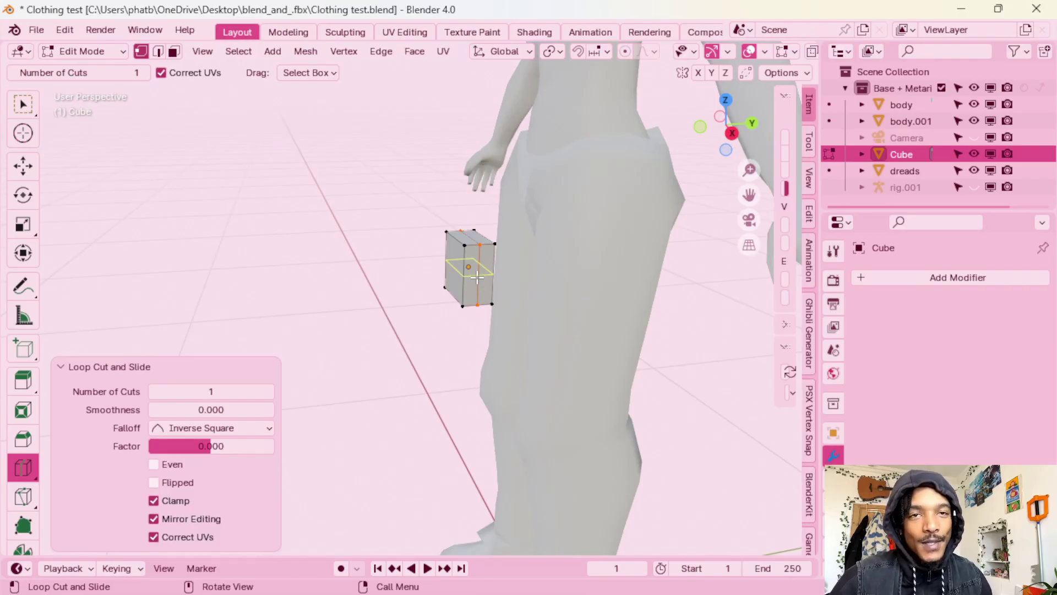
mouse_move(477, 277)
middle_mouse_down()
mouse_move(453, 265)
mouse_move(476, 263)
middle_mouse_up()
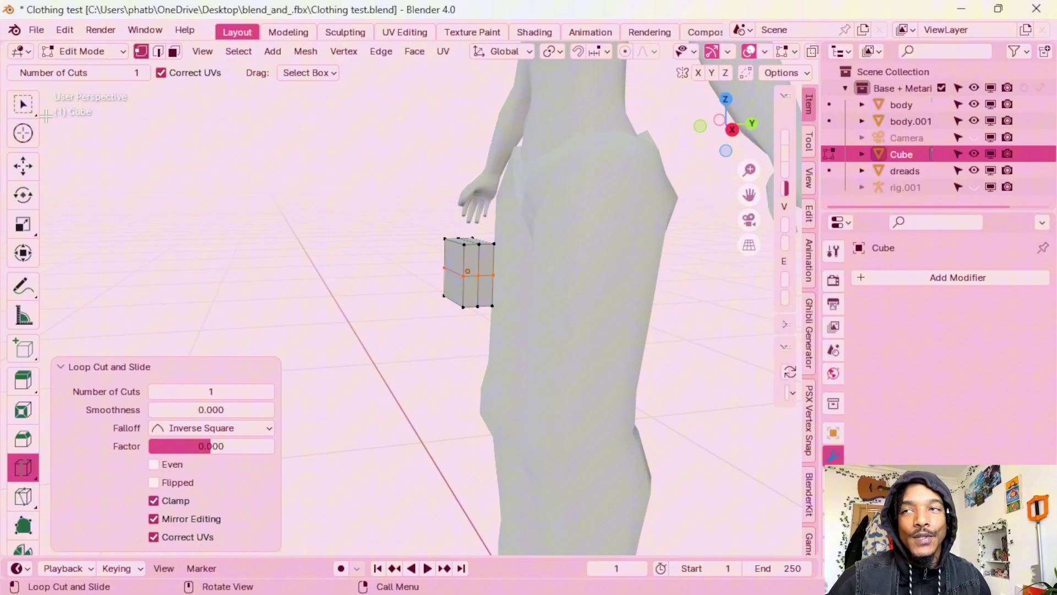
- Using face selection, extrude the cube's upper front face about -0.016 m along Y
left_click(174, 52)
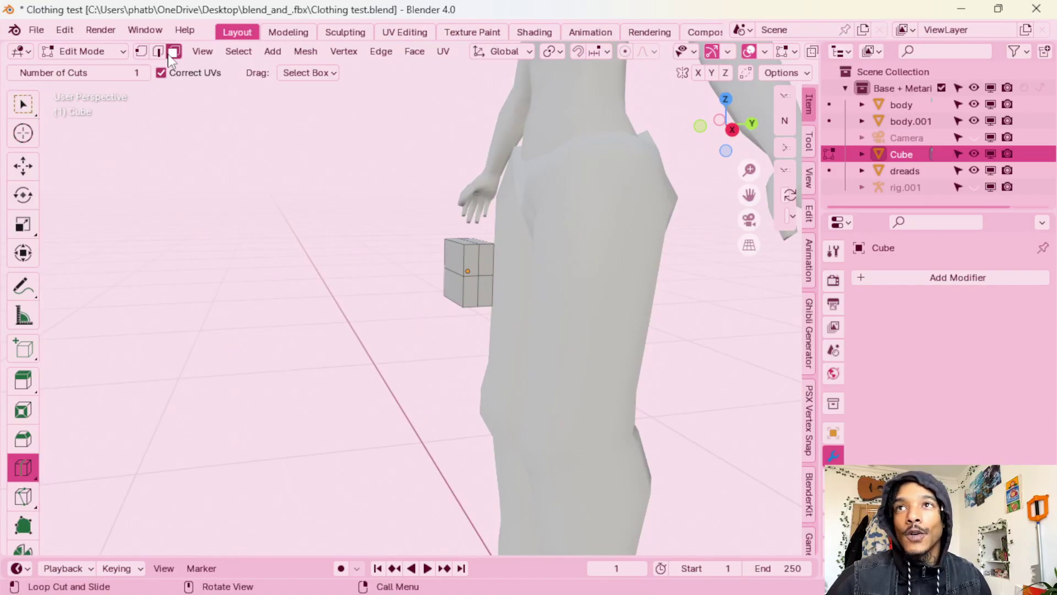
left_click(23, 104)
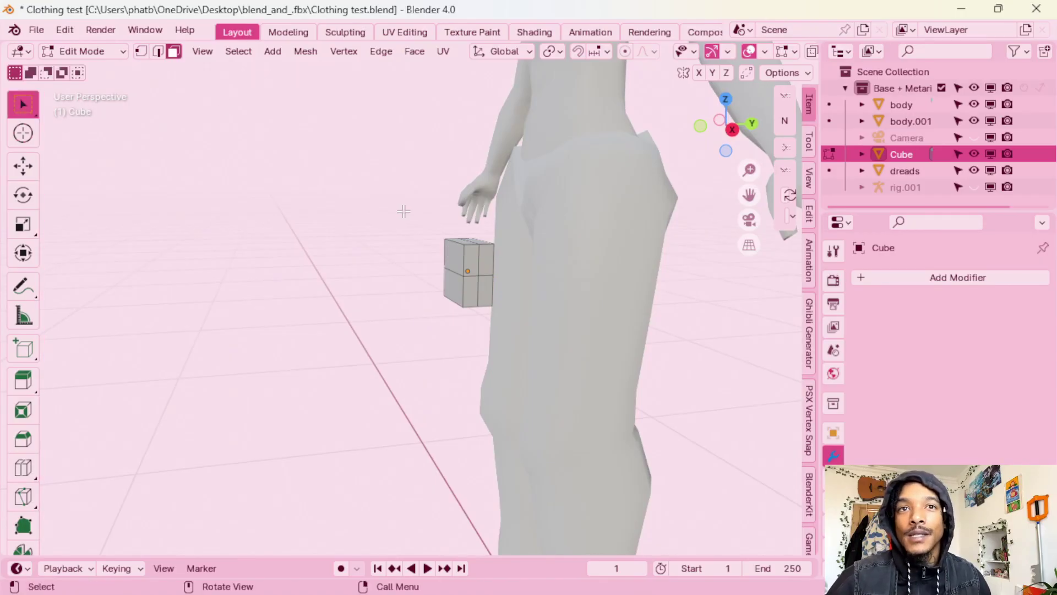
left_click(454, 257)
key("e")
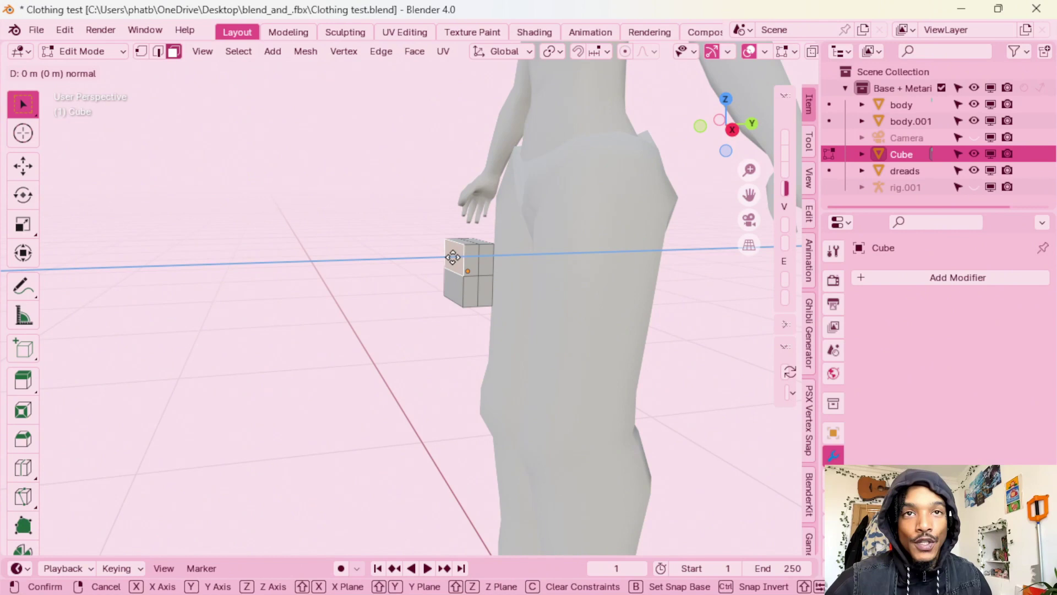
key("y")
left_click(444, 257)
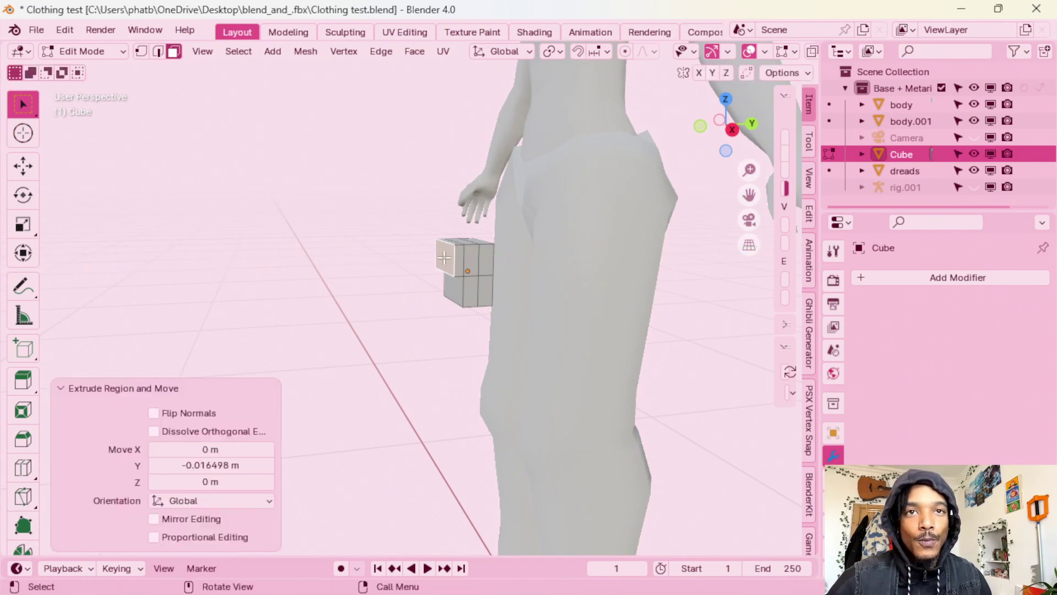
- Extrude the underside face of the cube's upper front block about -0.026 m along Z to form the pocket flap
middle_click_drag(445, 257, 423, 248)
left_click(443, 239)
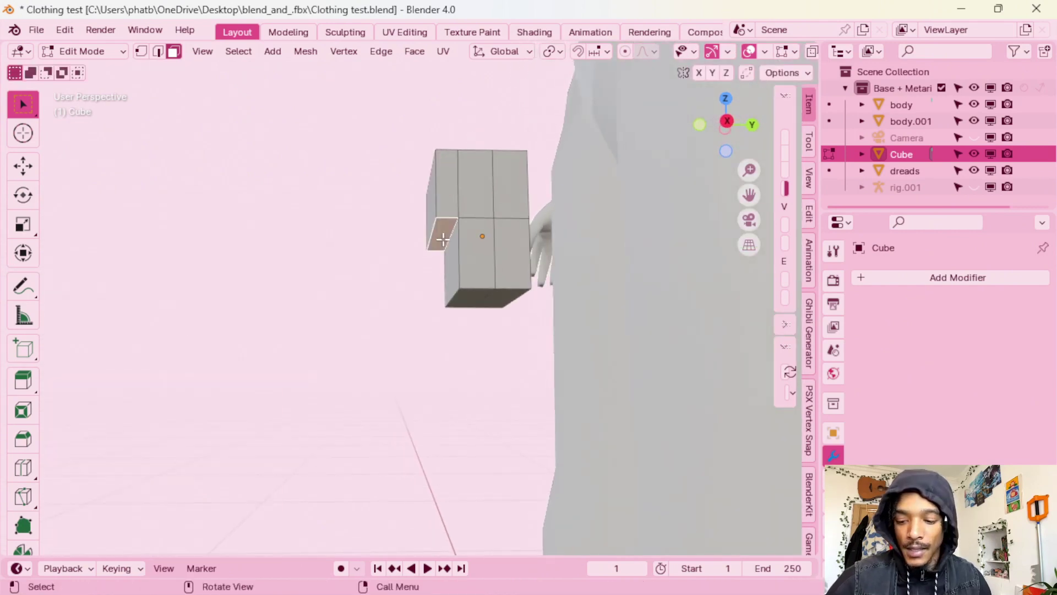
key("g")
key("z")
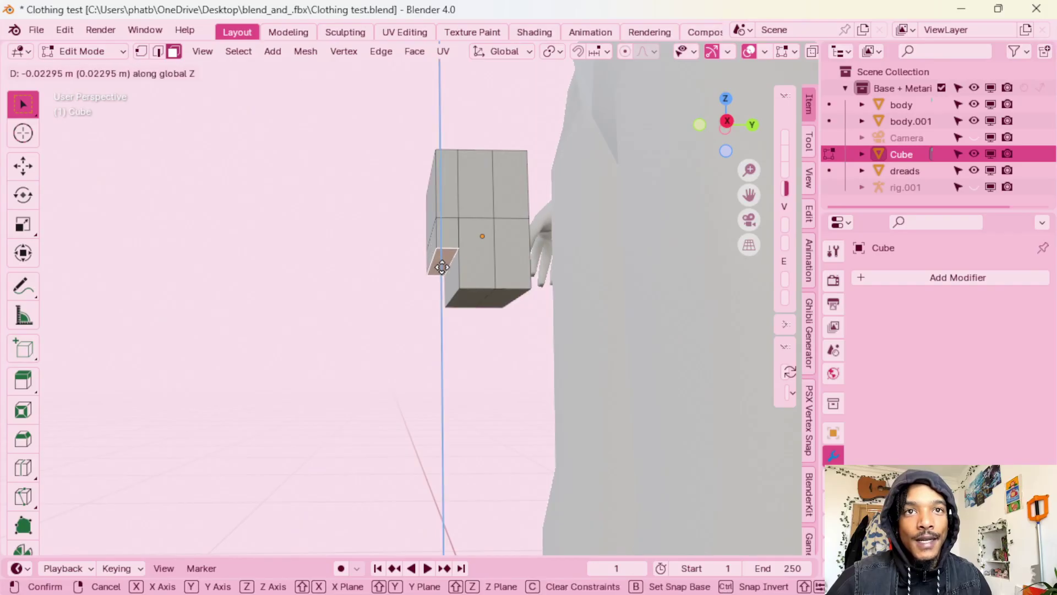
left_click(442, 267)
middle_click_drag(442, 267, 528, 300)
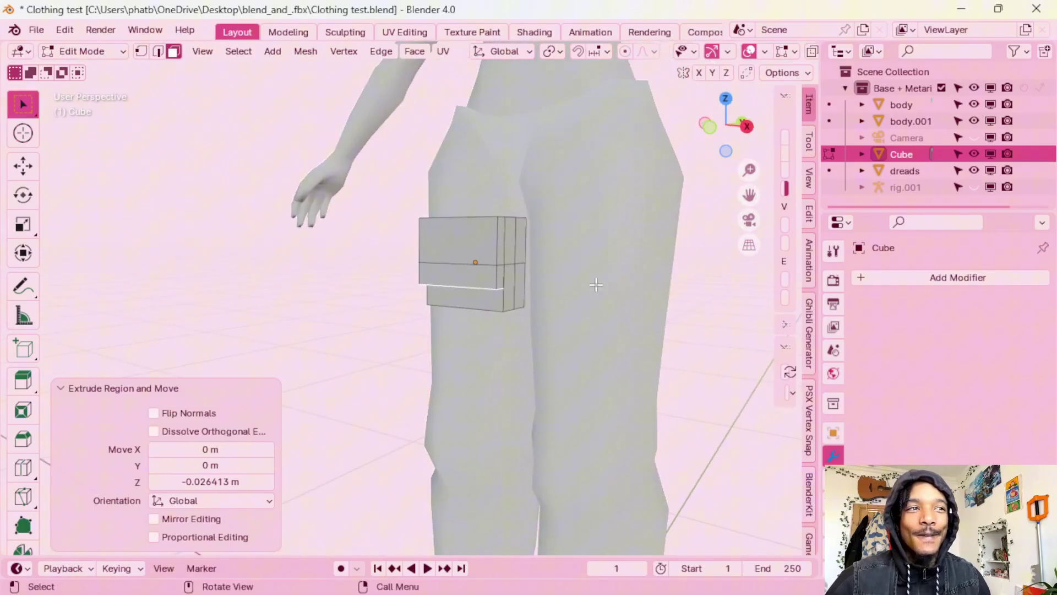
- Add a Subdivision Surface modifier to the cube
left_click(930, 277)
key("Escape")
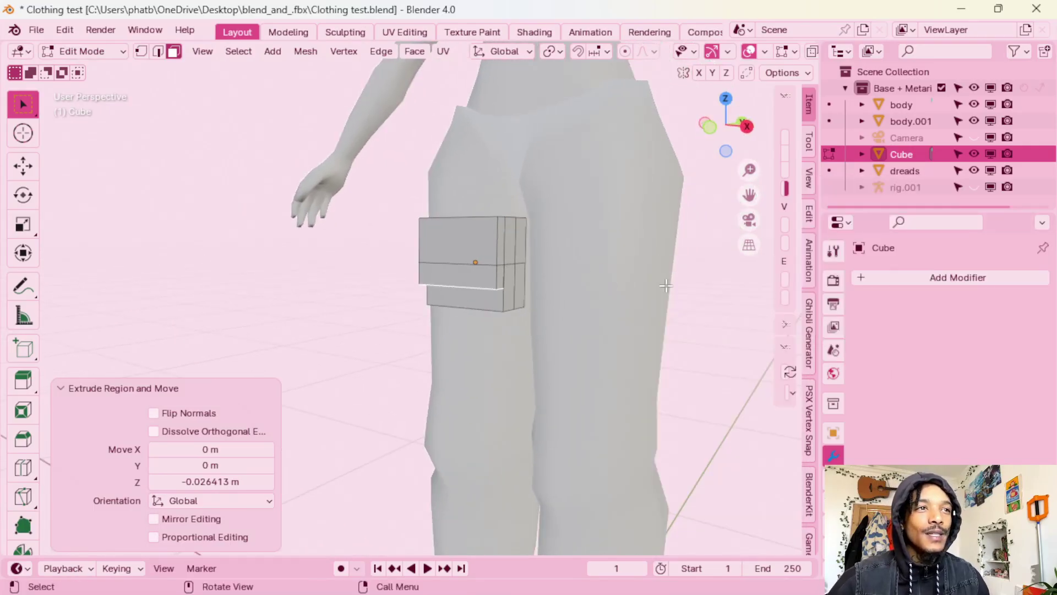
left_click(906, 281)
mouse_move(867, 288)
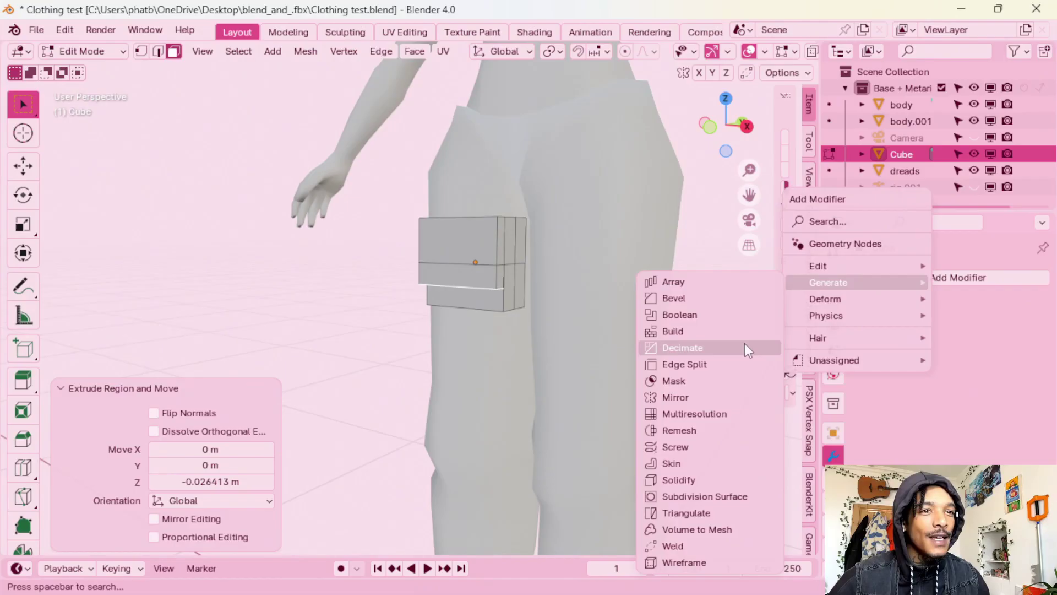
left_click(716, 498)
- Try to move the cube's lower front face down along Z below the flap, and undo that move
middle_click_drag(584, 353, 540, 346)
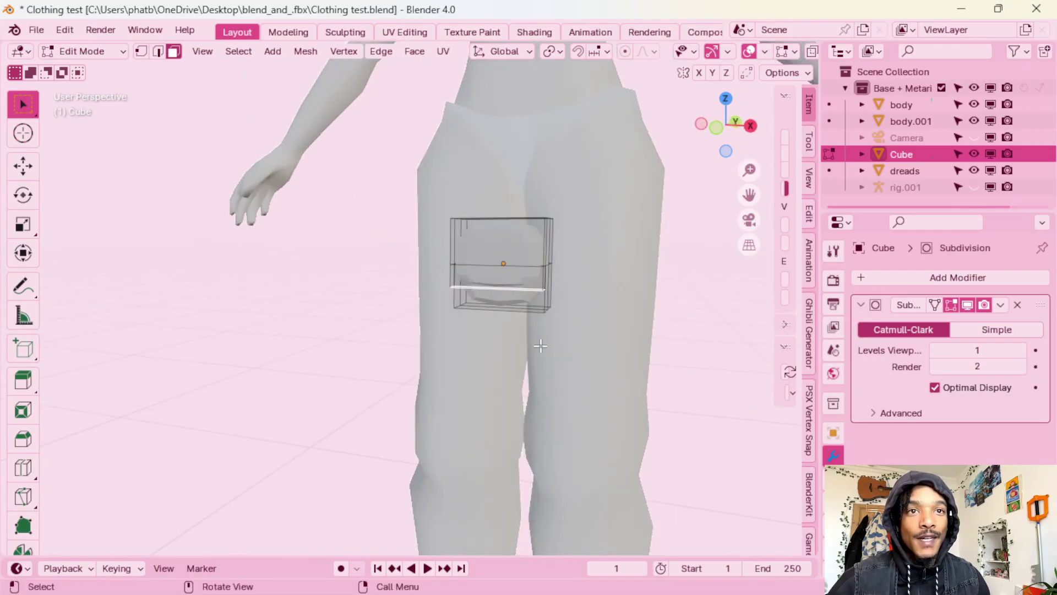
scroll(537, 302, "up", 3)
mouse_move(537, 301)
middle_mouse_down()
mouse_move(576, 296)
mouse_move(538, 300)
middle_mouse_up()
left_click(537, 314)
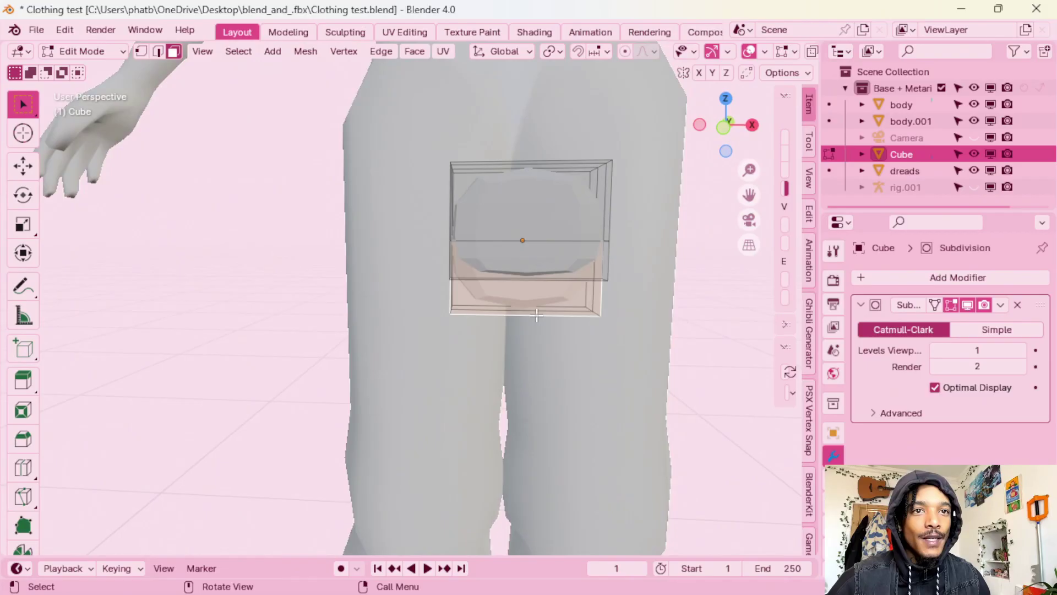
key("g")
key("z")
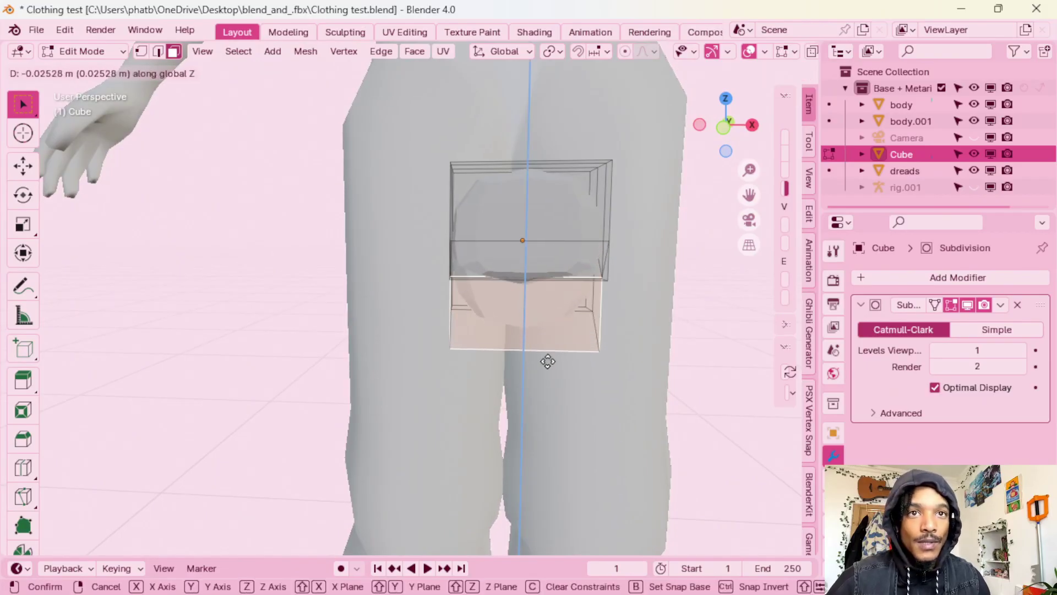
left_click(548, 358)
middle_click_drag(547, 359, 449, 299)
key("ctrl+z")
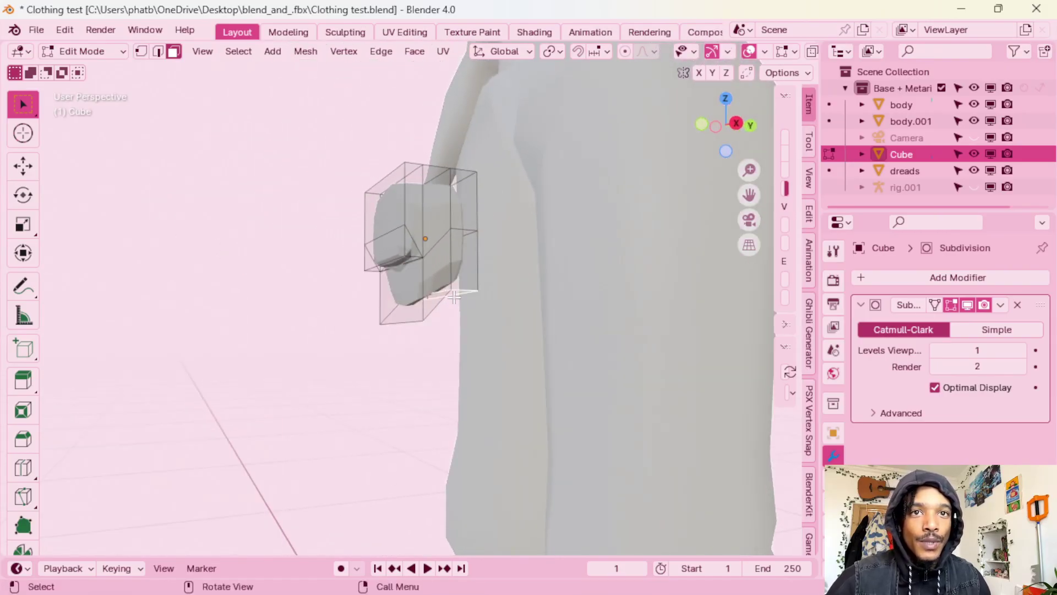
- Extrude the cube's bottom faces downward to lengthen the pocket body
left_click(449, 297)
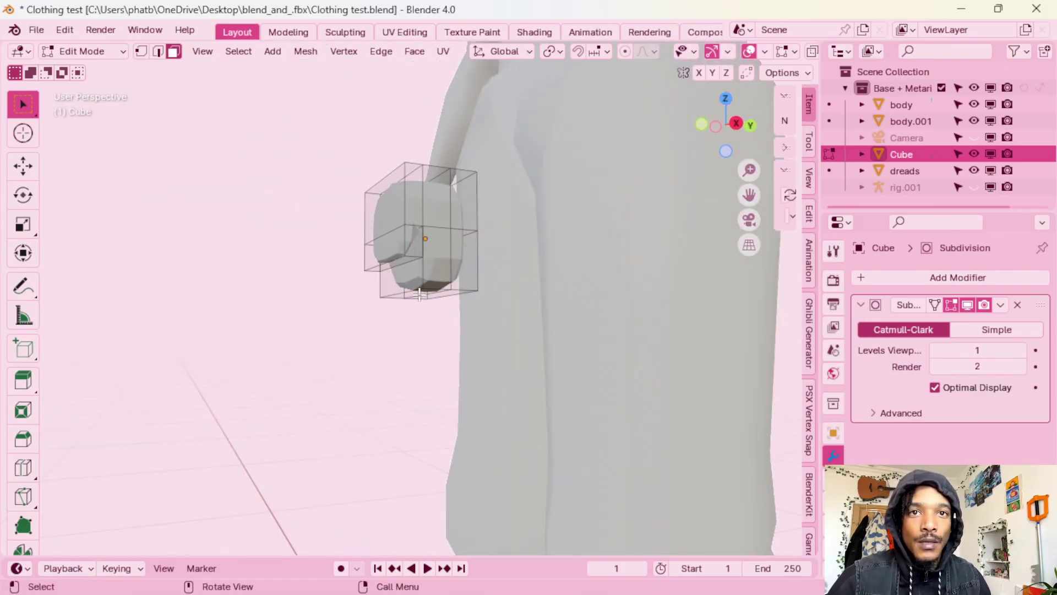
key("g")
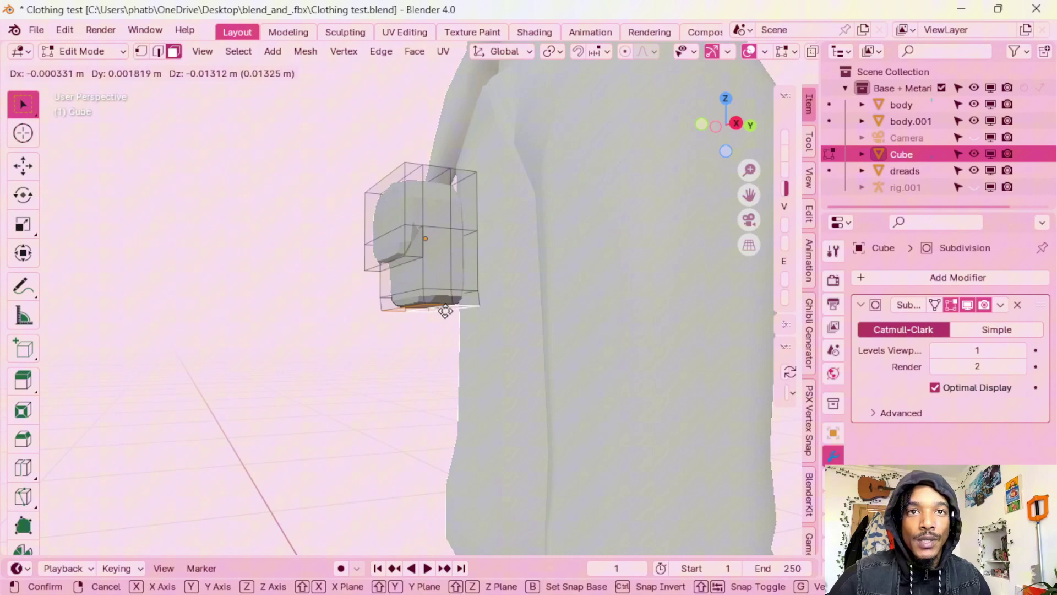
left_click(444, 322)
middle_click_drag(444, 322, 392, 245)
- Move the flap's underside face down along Z so the flap hangs lower over the pocket body
left_click(462, 264)
scroll(444, 279, "up", 3)
left_click(422, 263)
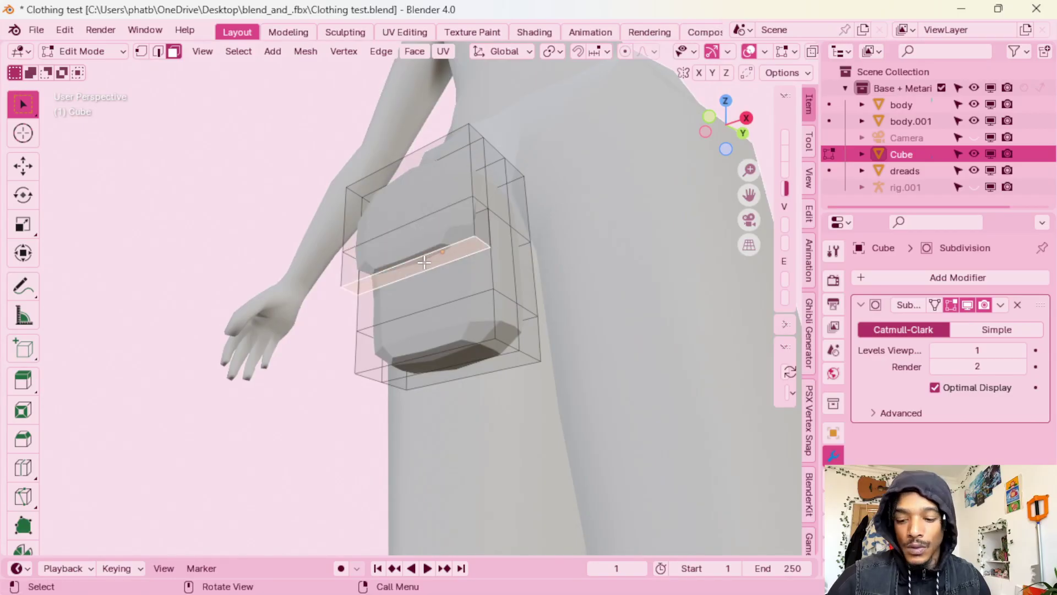
key("g")
key("z")
left_click(420, 274)
- Move the flap's front face up about 0.006 m along Z
left_click(440, 259)
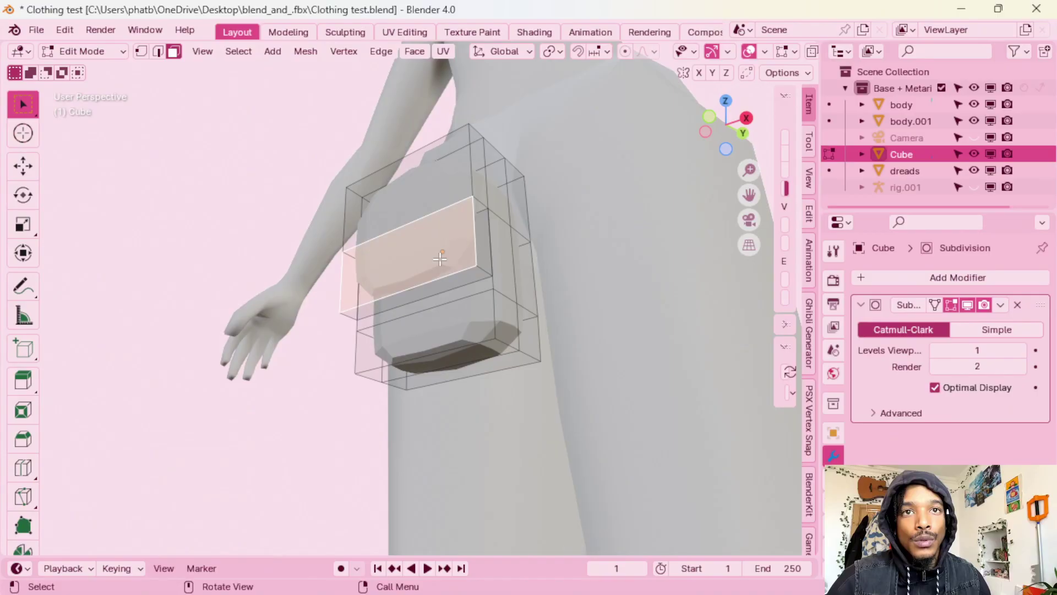
key("g")
key("z")
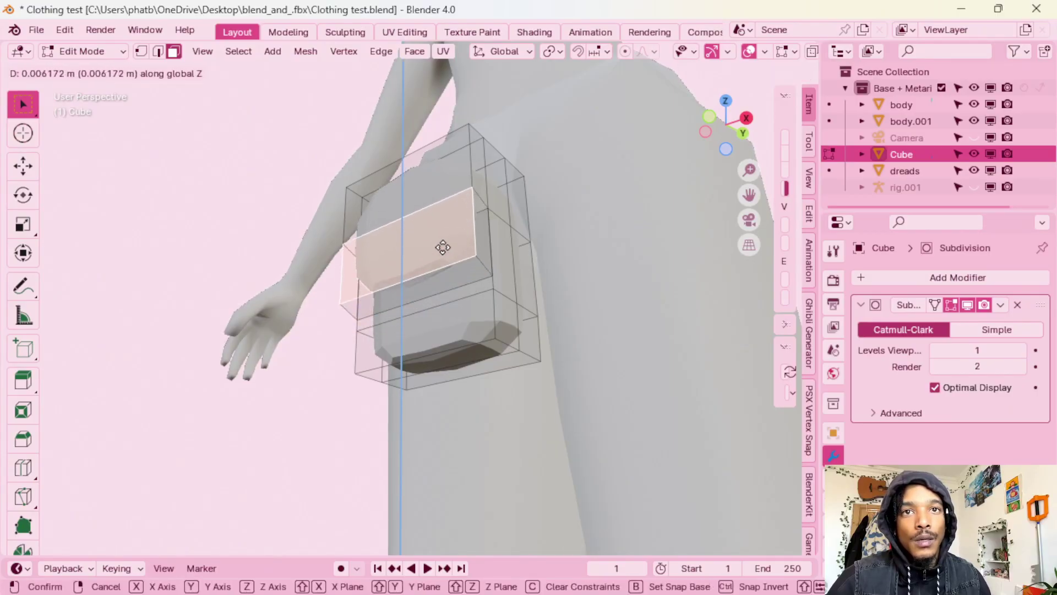
left_click(442, 247)
- Return the pocket to Object Mode and scale it uniformly to about 0.704
middle_click_drag(442, 247, 532, 324)
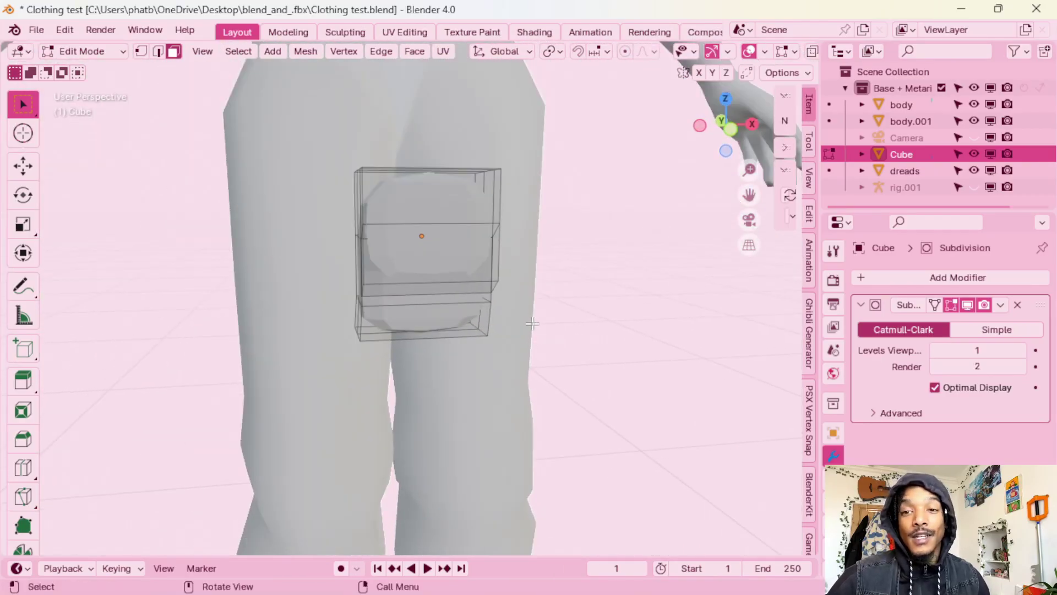
left_click(83, 51)
left_click(90, 69)
scroll(408, 228, "down", 2)
key("g")
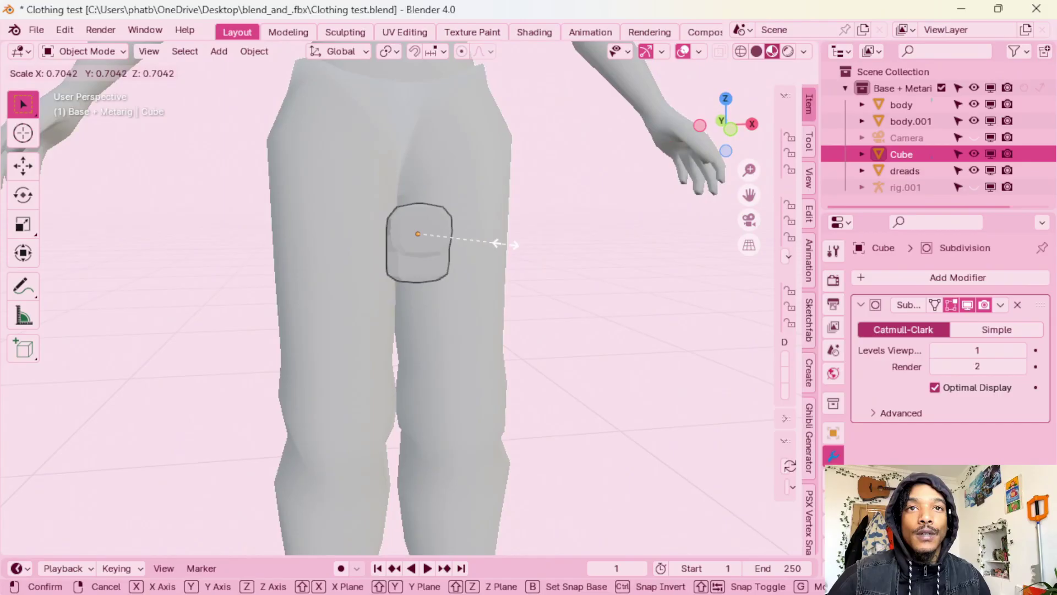
left_click(504, 243)
- Align the pocket with the character's left trouser leg along X in front view, and scale it up
middle_click_drag(504, 243, 668, 124)
left_click(727, 126)
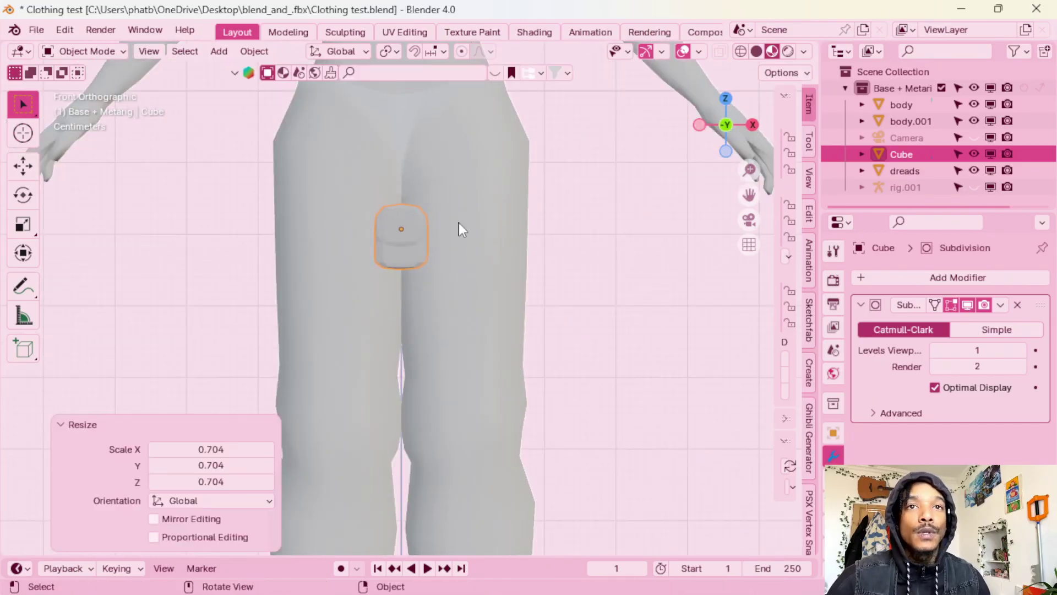
key("g")
key("x")
left_click(502, 236)
key("s")
left_click(506, 238)
- Move the pocket about -0.055 m along Z and 0.083 m along Y to attach it to the thigh's front
key("g")
key("z")
left_click(507, 264)
key("KP_3")
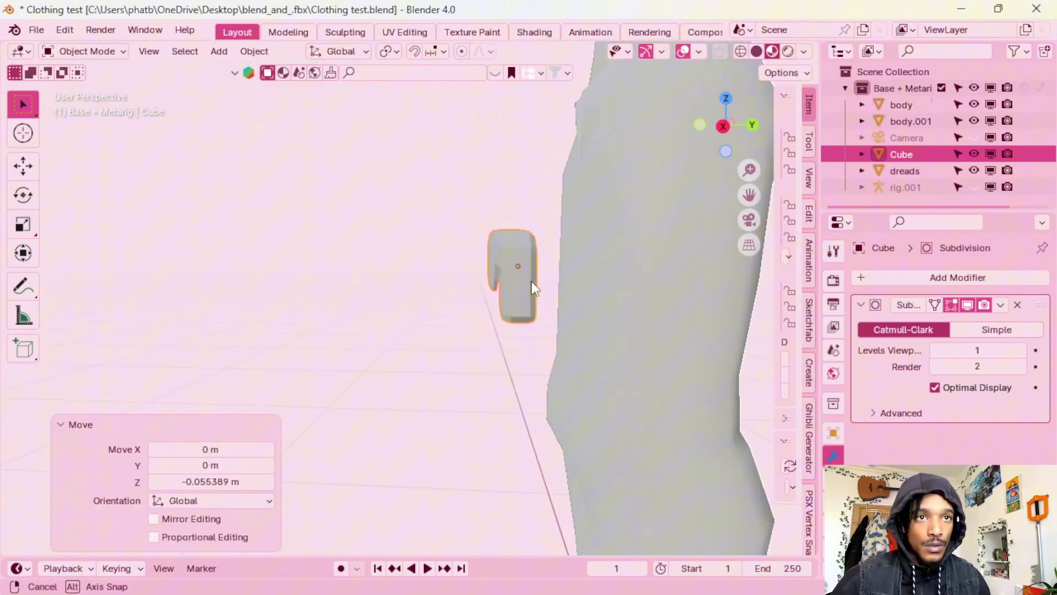
key("g")
key("y")
left_click(640, 255)
- Shift the pocket slightly toward the inner leg along X, and rotate it about 9.17° with trackball rotation
left_click(699, 125)
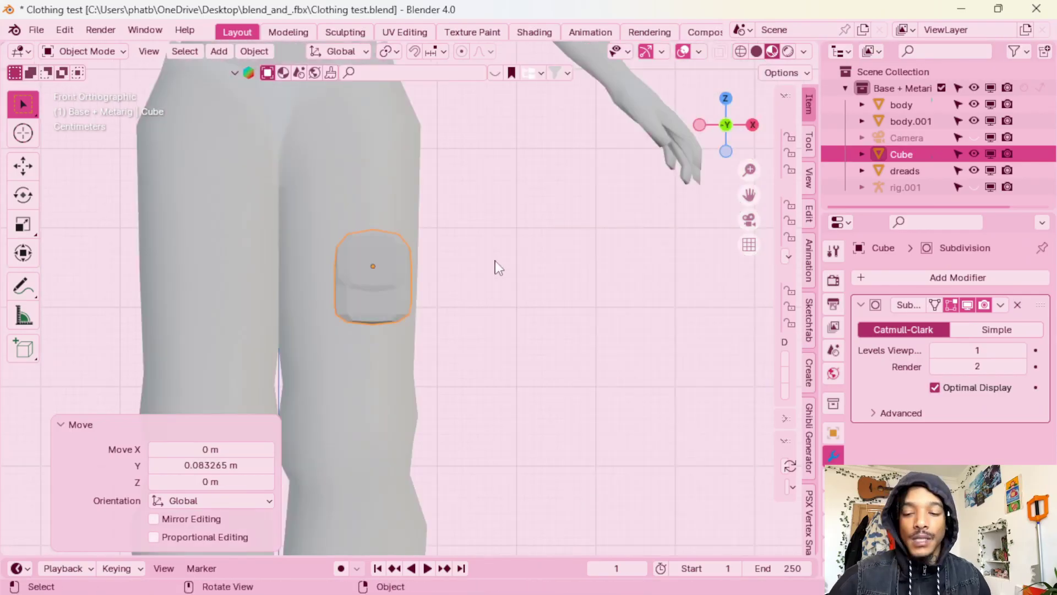
key("g")
key("x")
left_click(487, 260)
key("r")
key("r")
left_click(500, 260)
- Duplicate the thigh pocket and place the copy straight below it along Z at knee height
key("shift+d")
key("z")
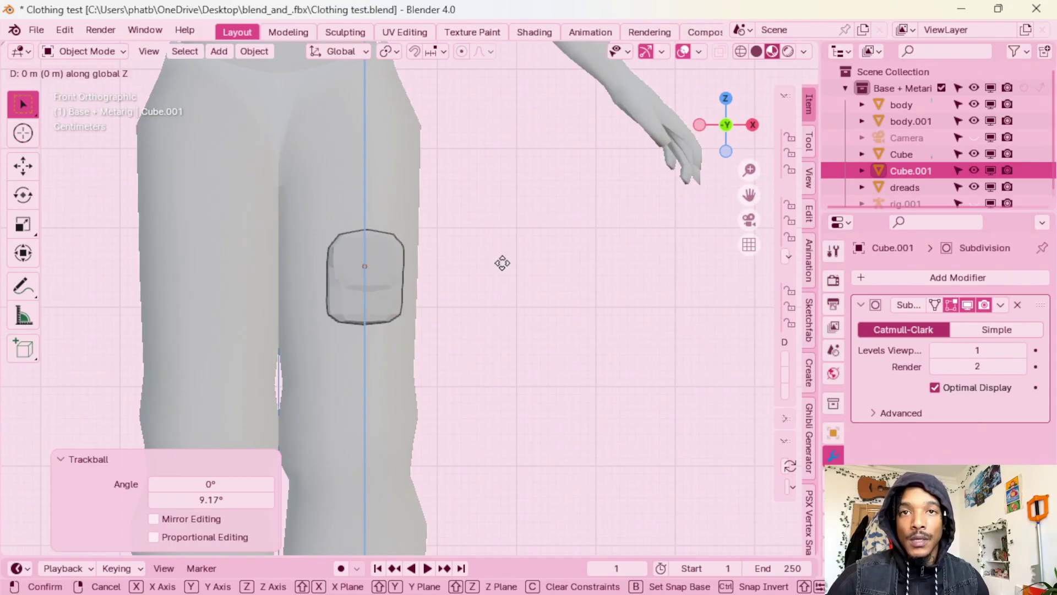
left_click(538, 469)
- Duplicate the thigh and knee pockets together and place the copies about -0.223 m along X on the other leg
middle_click_drag(360, 265, 577, 260, "shift")
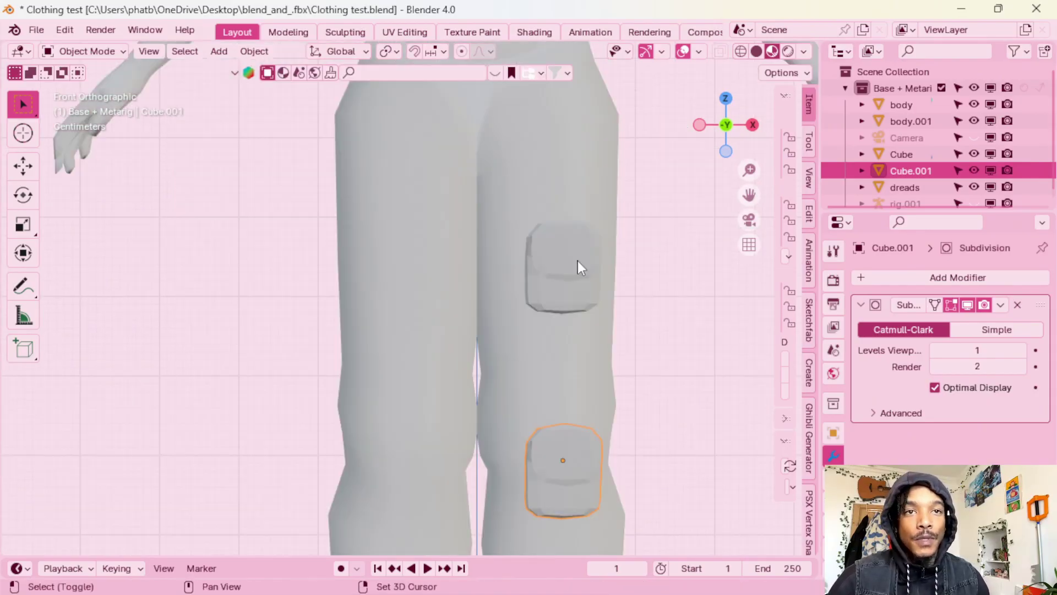
left_click(577, 260, "shift")
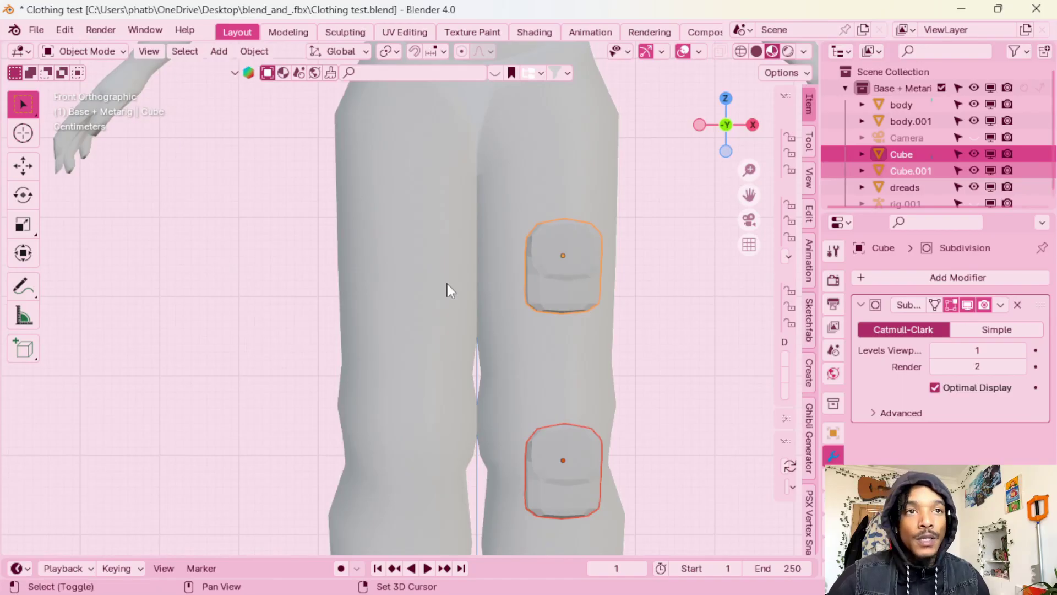
key("shift+d")
key("x")
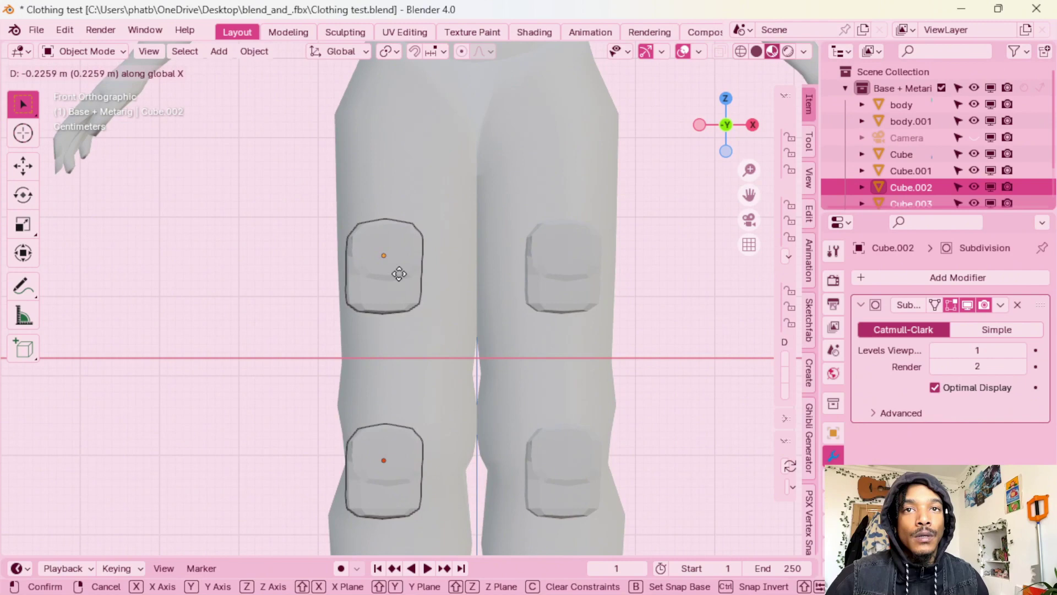
left_click(401, 275)
- Rotate the two duplicated pockets clockwise around the Z axis to follow the surface of their leg
key("r")
key("z")
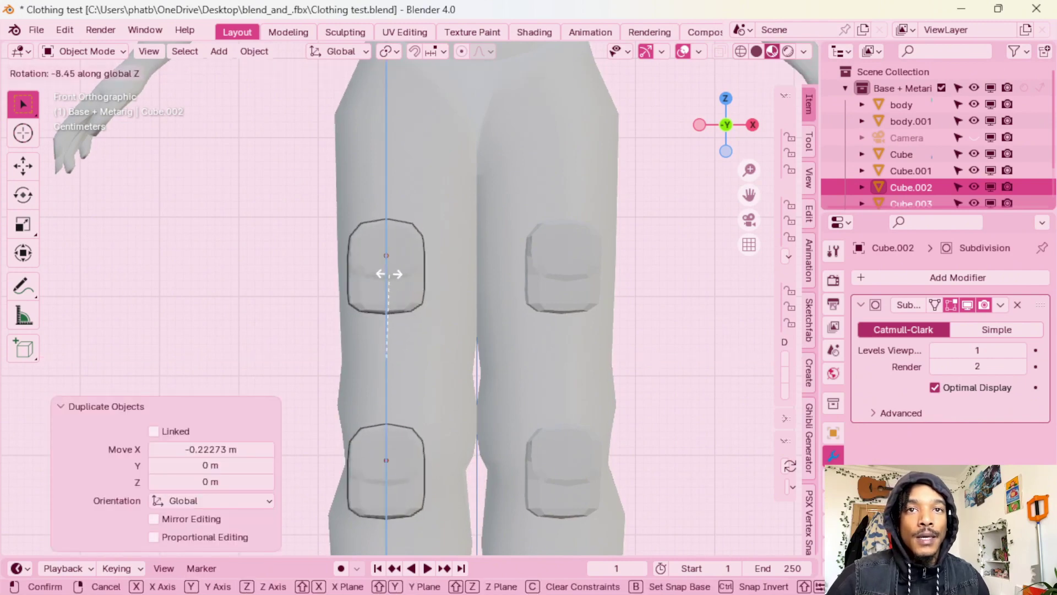
left_click(375, 269)
- Select all four pockets and move them along positive Y into the surface of the trousers
middle_click_drag(408, 264, 486, 284)
left_click(538, 289, "shift")
left_click(537, 512, "shift")
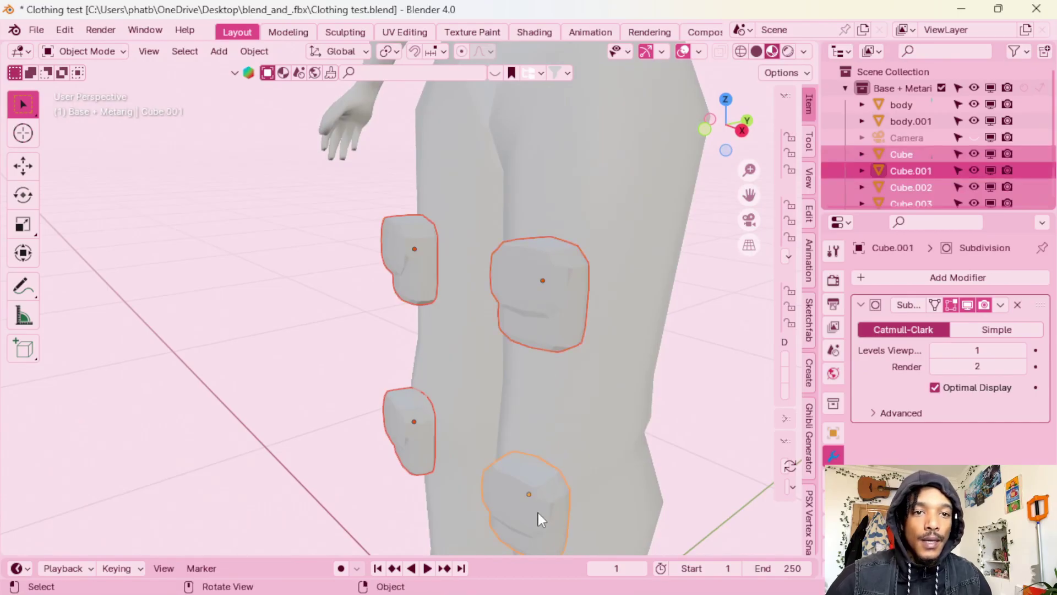
key("g")
key("y")
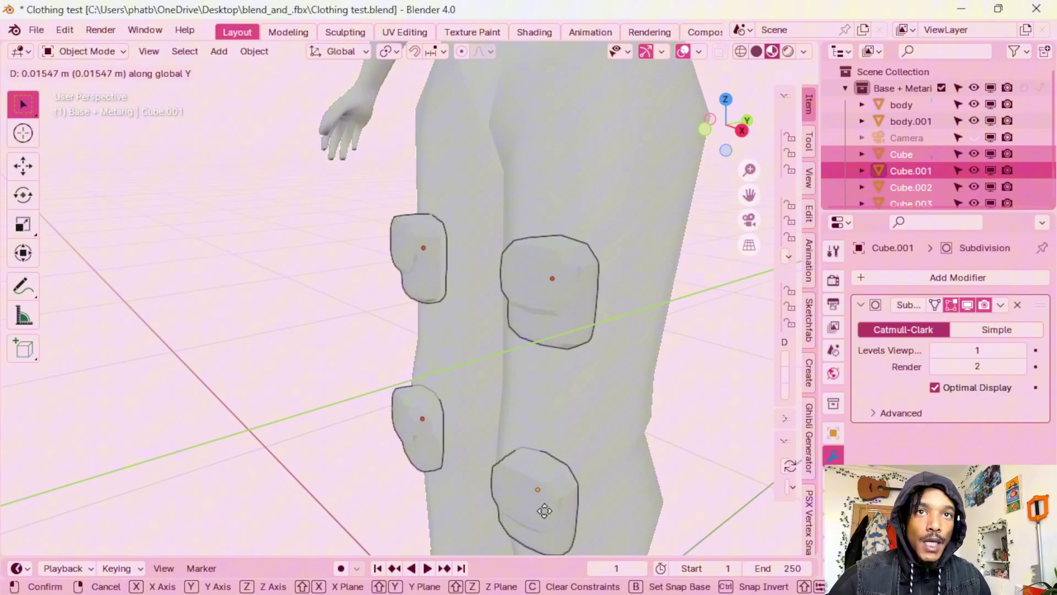
left_click(575, 487)
- Move the four pockets slightly outward along negative Y so they protrude more from the trousers
middle_click_drag(686, 448, 732, 430)
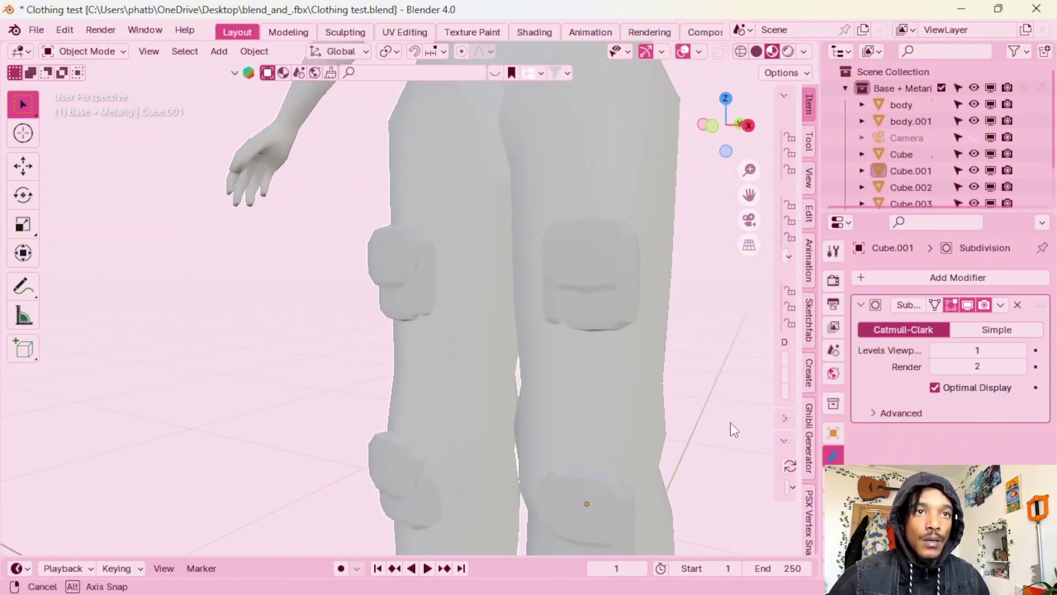
key("g")
key("y")
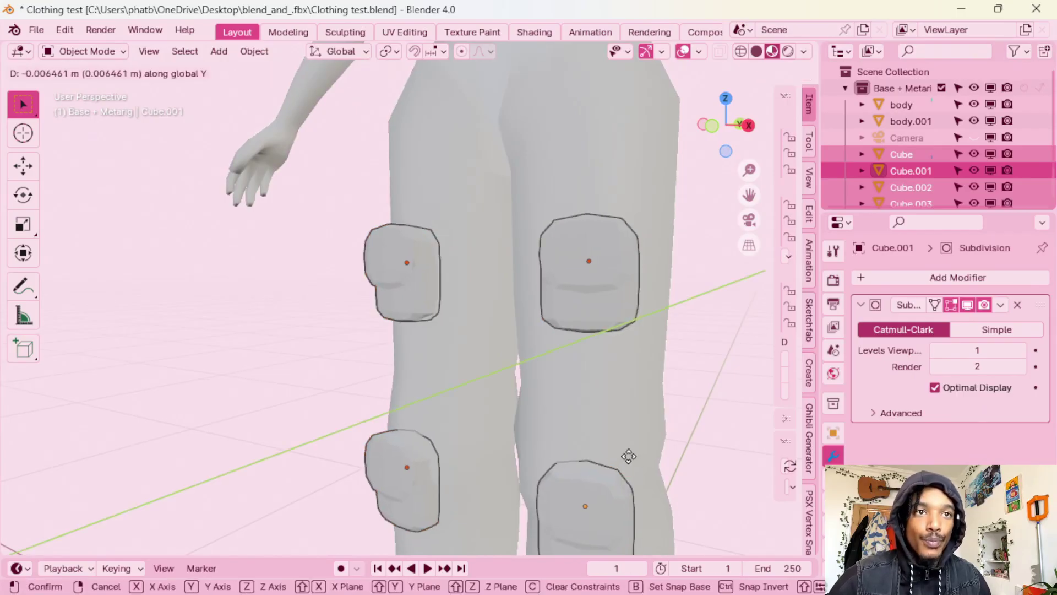
left_click(626, 456)
left_click(721, 424)
- Select all four pockets in front view and move them up the trouser legs along Z
scroll(692, 431, "down", 7)
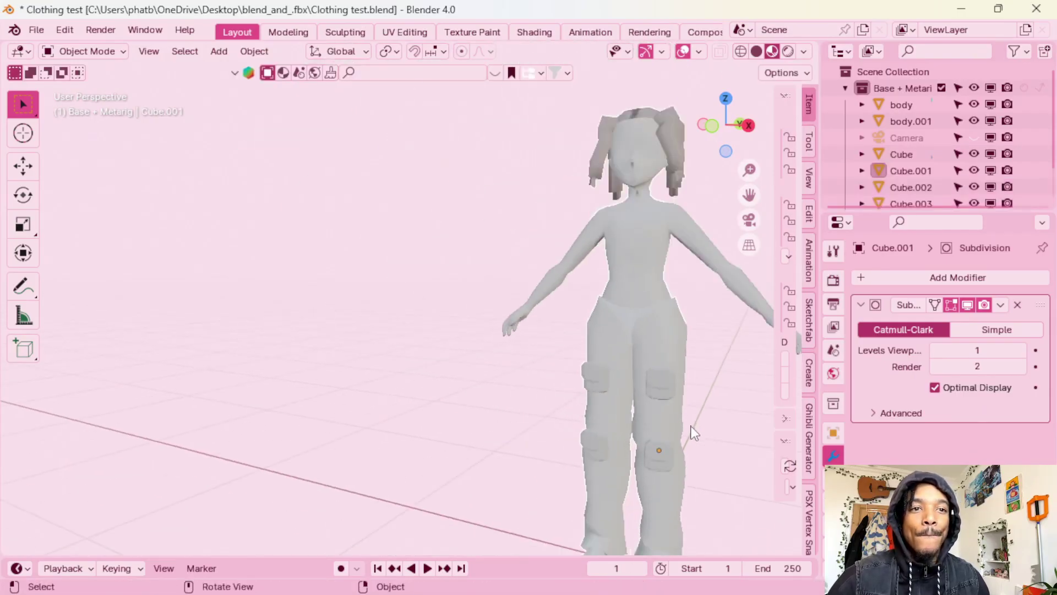
middle_click_drag(693, 431, 715, 412)
key("KP_1")
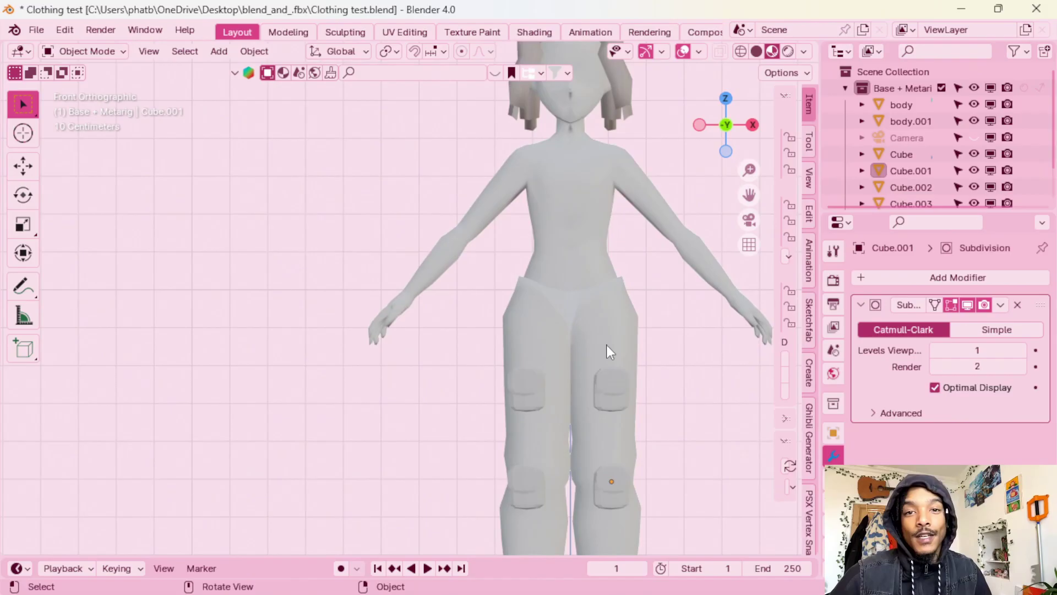
left_click(607, 391)
left_click(526, 390, "shift")
left_click(533, 474, "shift")
left_click(616, 499, "shift")
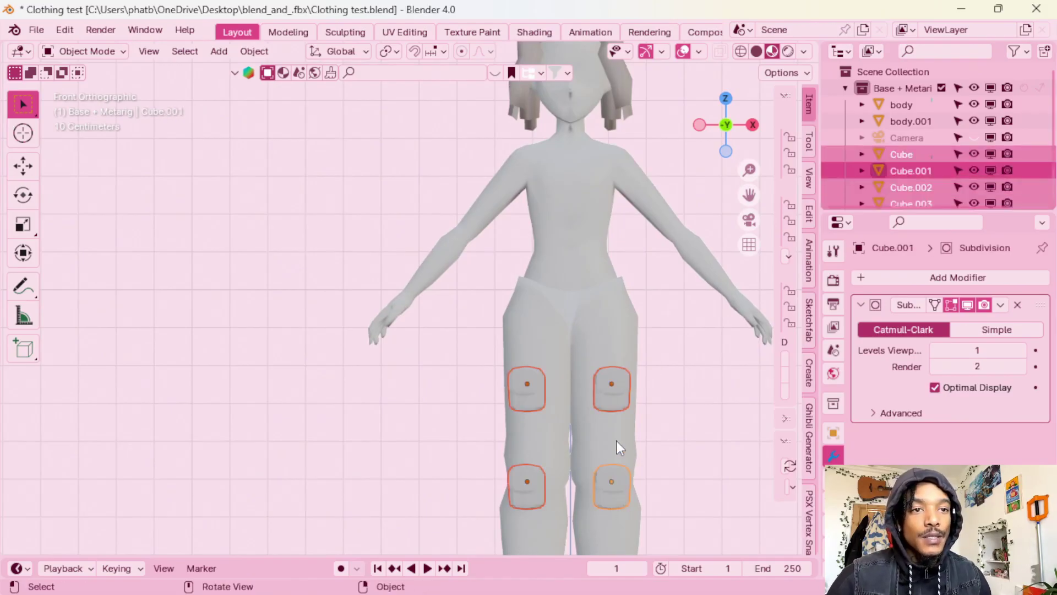
key("g")
key("z")
left_click(623, 414)
- Select the two lower pockets and move them about -0.065 m along Z toward the knees
left_click(611, 440)
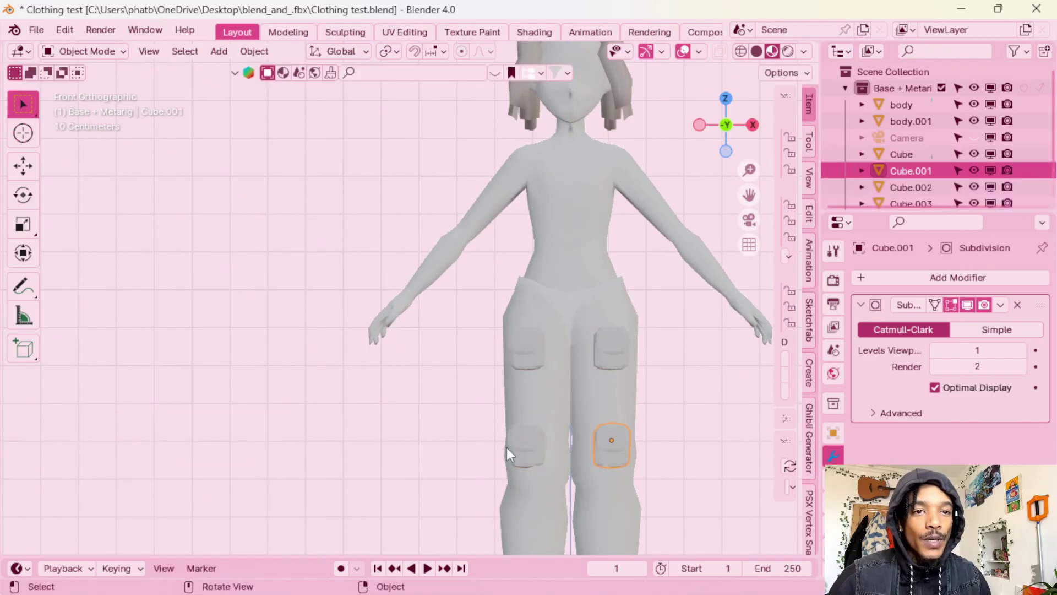
left_click(517, 443, "shift")
key("g")
key("z")
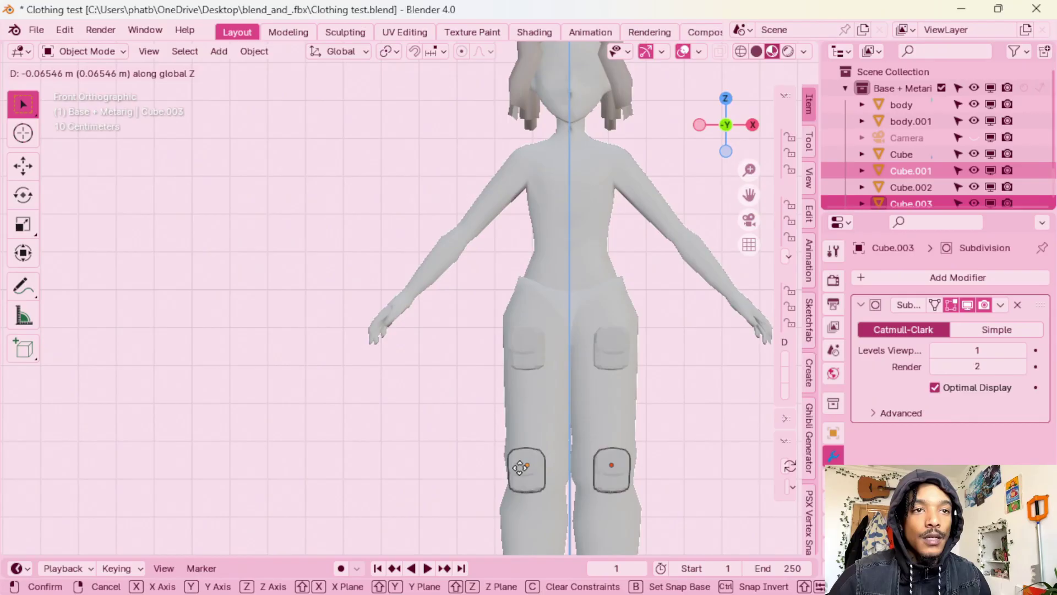
left_click(519, 463)
- Select both pockets on the character's right leg and move them about -0.013 m along X
left_click(518, 347)
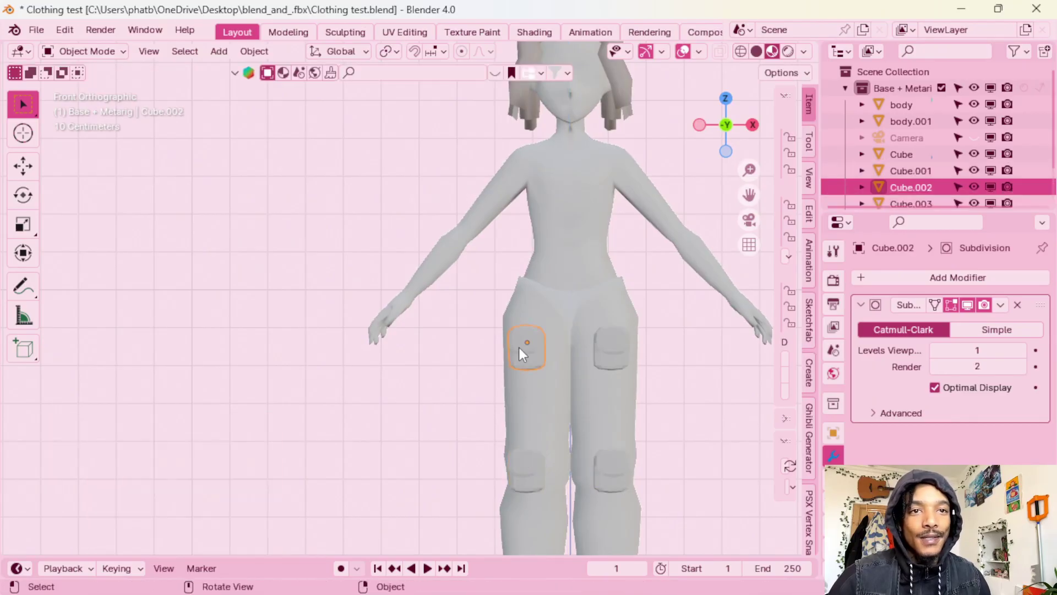
left_click(536, 472, "shift")
key("g")
key("x")
left_click(530, 471)
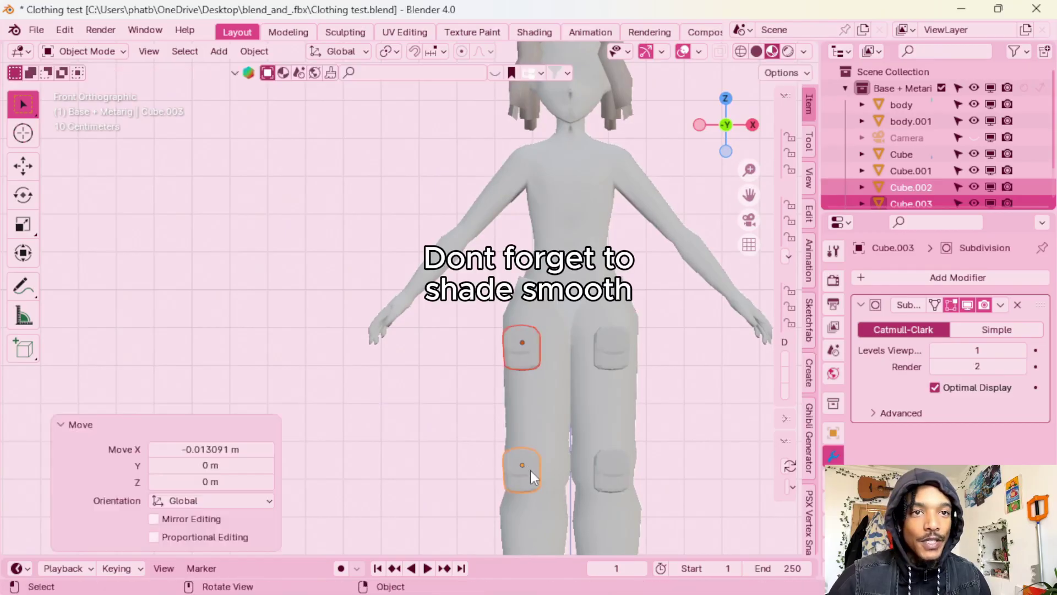
- Move both pockets on the character's left leg outward about 0.017 m along X
left_click(617, 359)
left_click(614, 478, "shift")
key("g")
key("x")
left_click(623, 477)
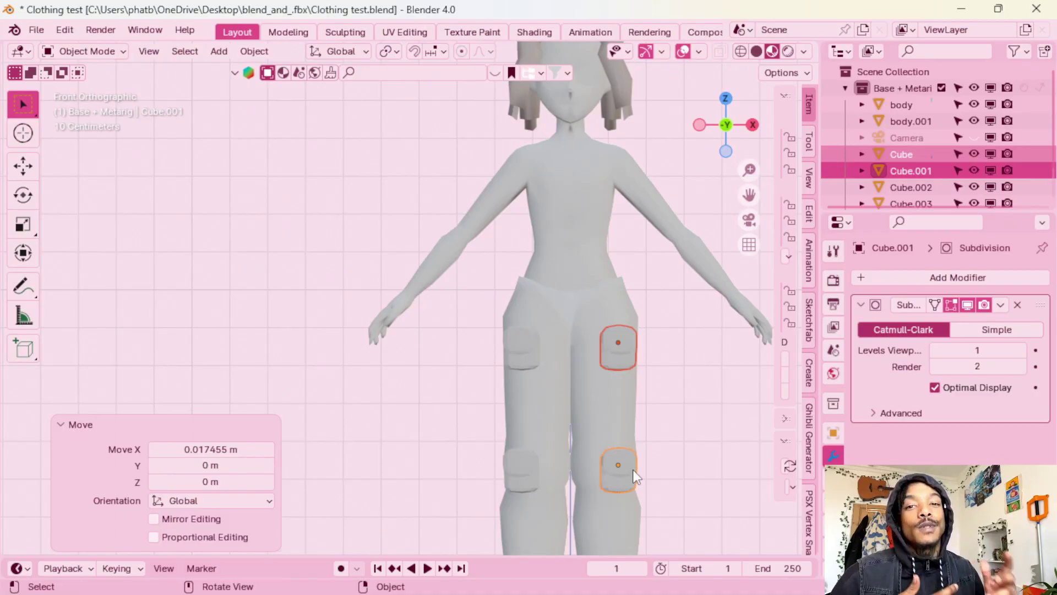
- Apply the Subdivision modifier on each of the four pockets
scroll(652, 444, "down", 3)
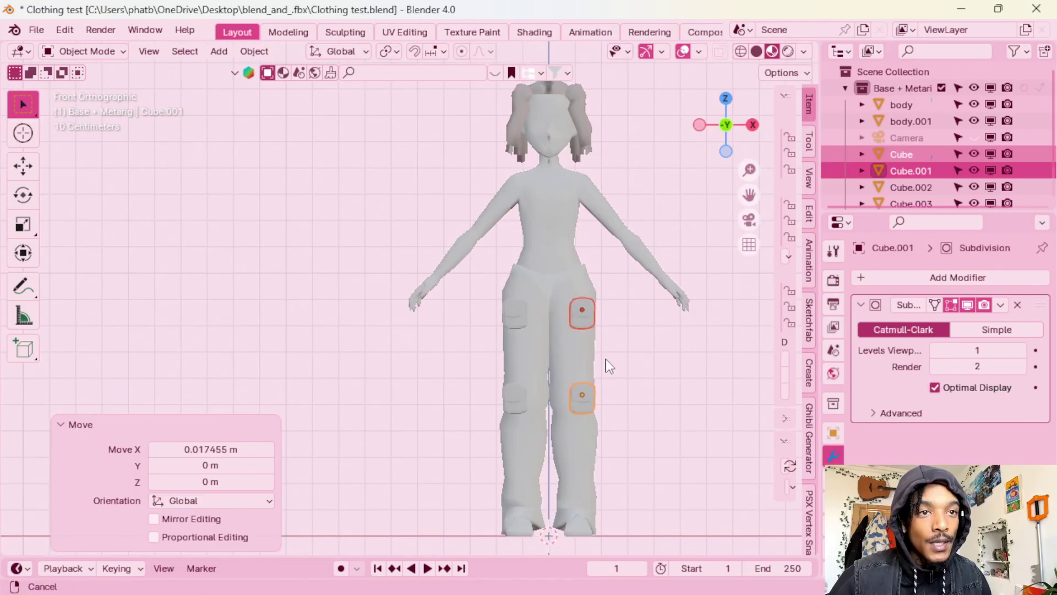
left_click(1000, 305)
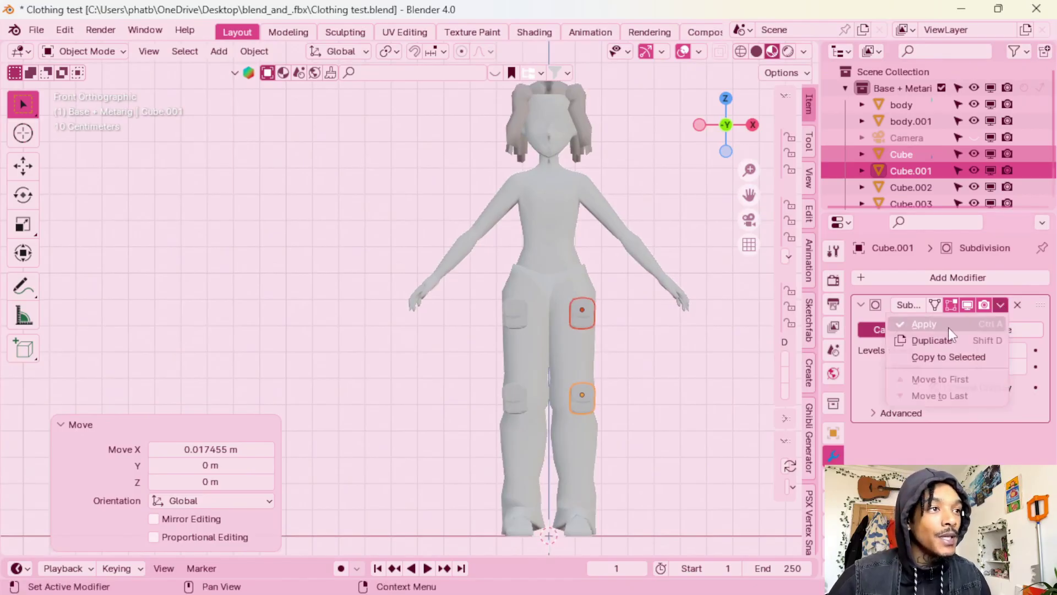
left_click(948, 328)
left_click(511, 318)
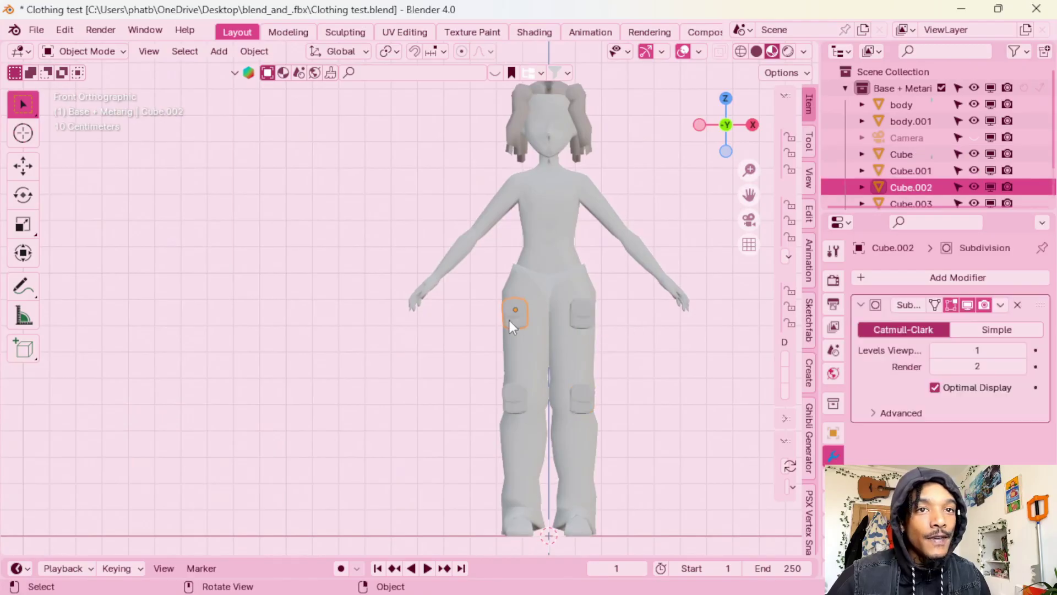
left_click(1001, 304)
left_click(942, 325)
left_click(581, 312)
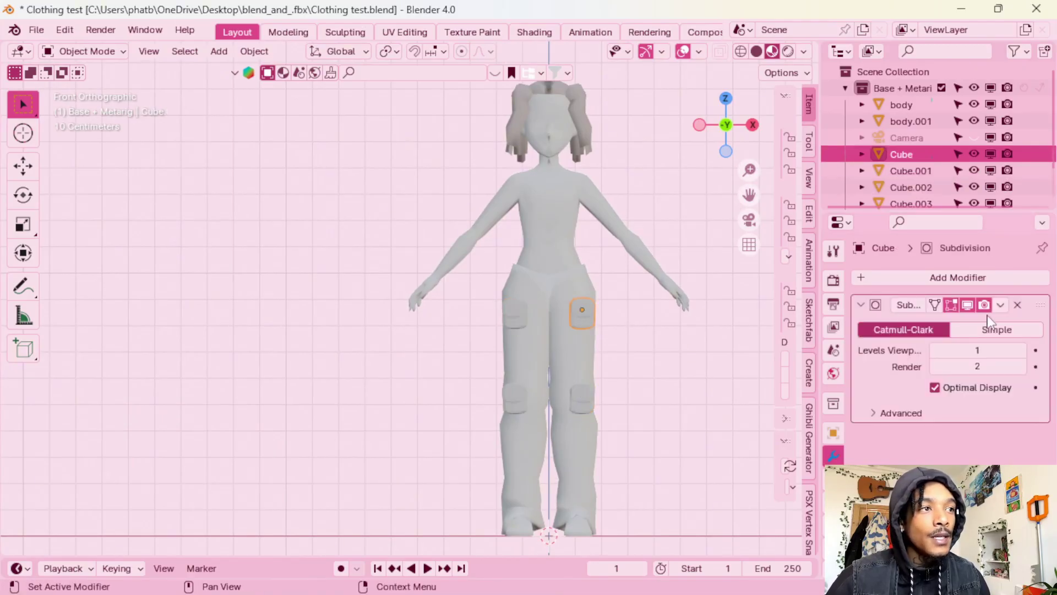
left_click(1000, 305)
left_click(949, 325)
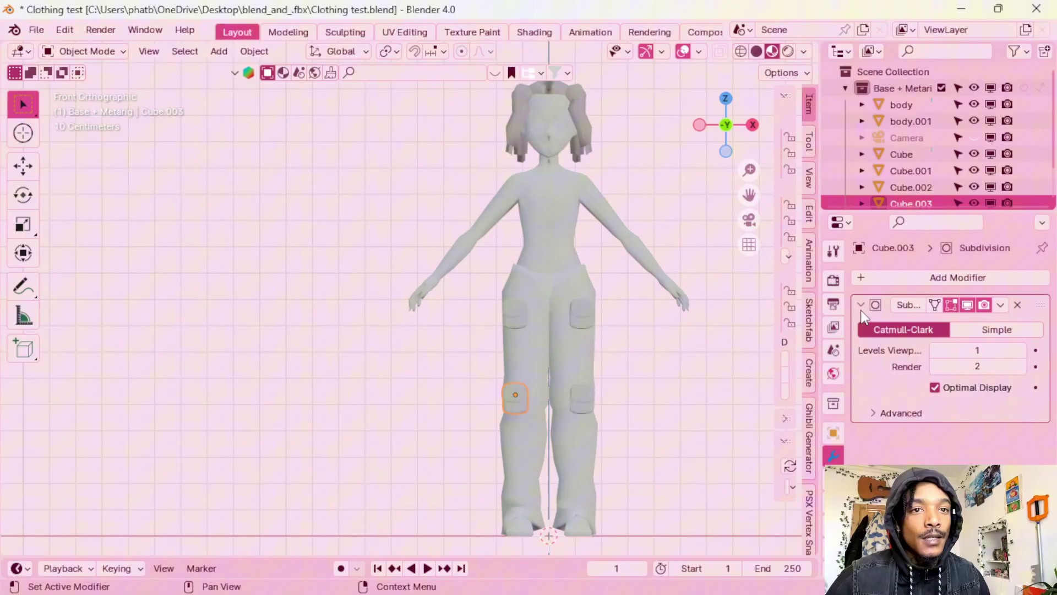
left_click(998, 304)
left_click(958, 322)
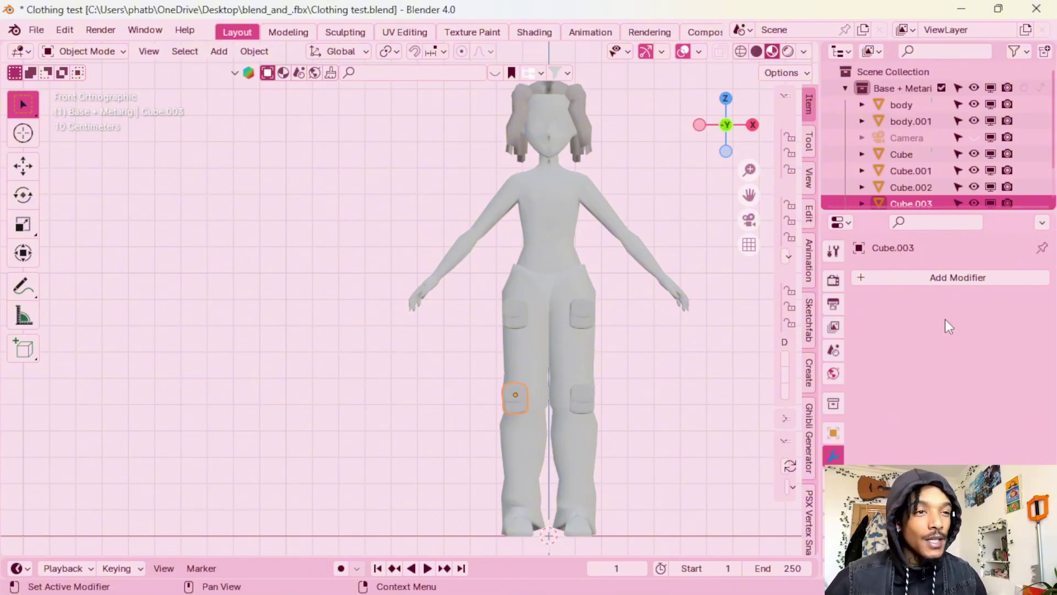
- Apply the Solidify modifier on the trousers
left_click(573, 362)
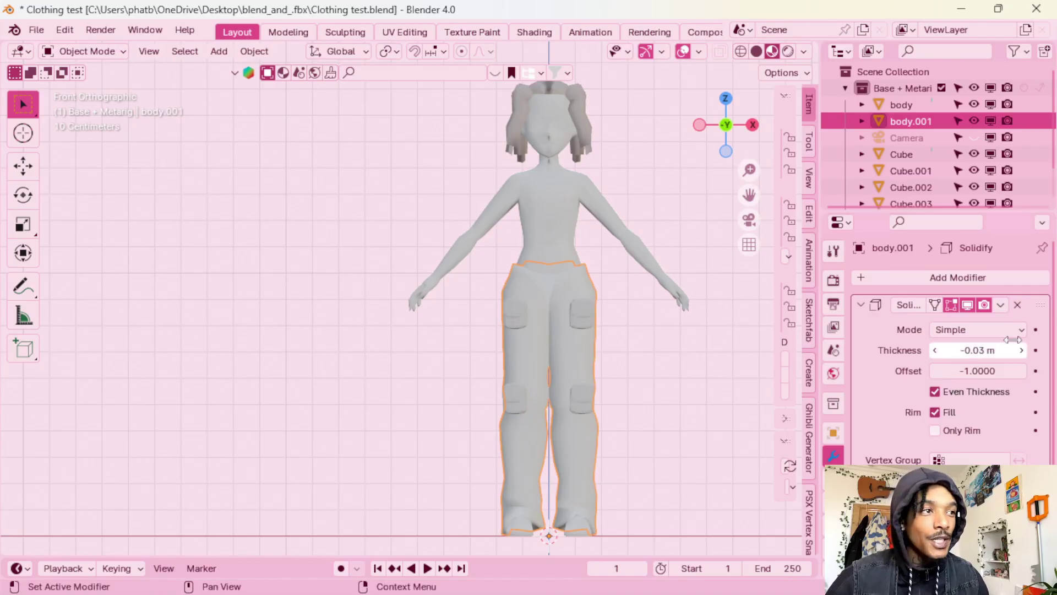
left_click(1000, 305)
left_click(946, 325)
- Select all four pockets, with the upper pocket on the character's left leg as the active object
middle_click_drag(561, 362, 566, 392)
left_click(513, 393)
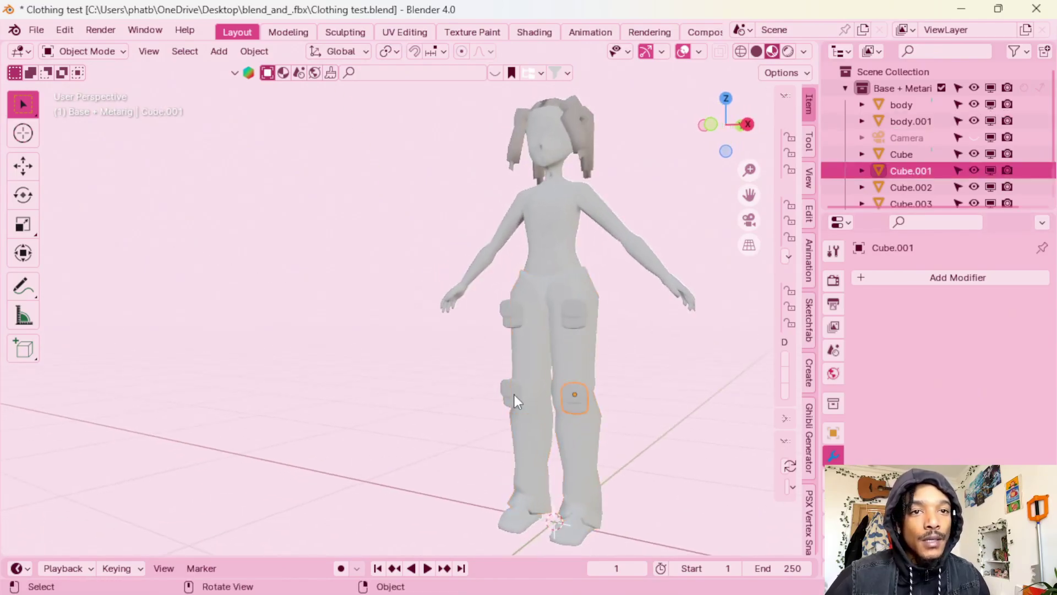
left_click(574, 395, "shift")
left_click(513, 311, "shift")
left_click(565, 306, "shift")
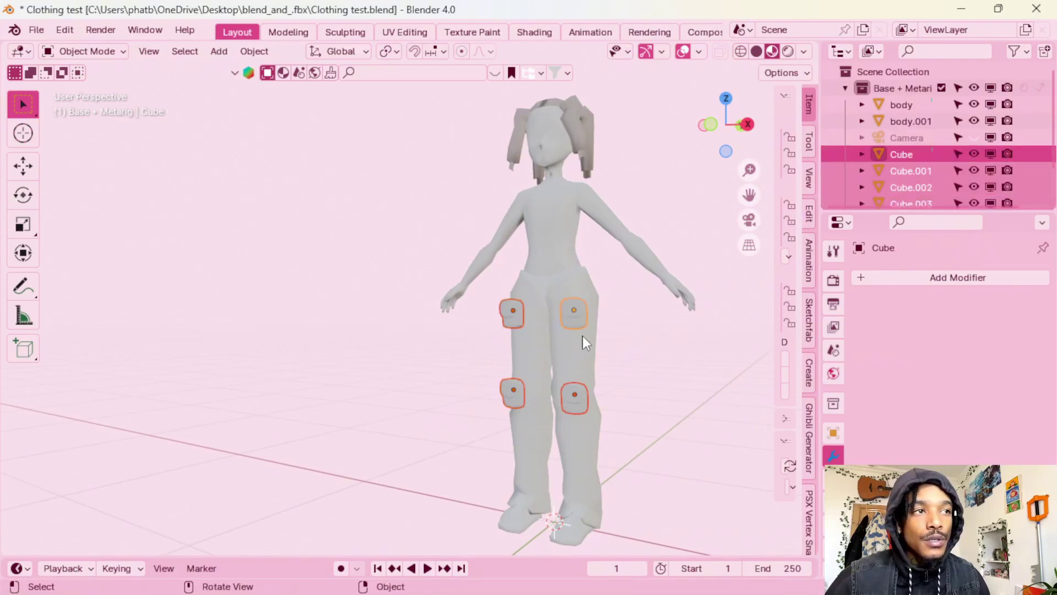
- Add the trousers to the selection as the active object and join the four pockets into it
left_click(577, 342, "shift")
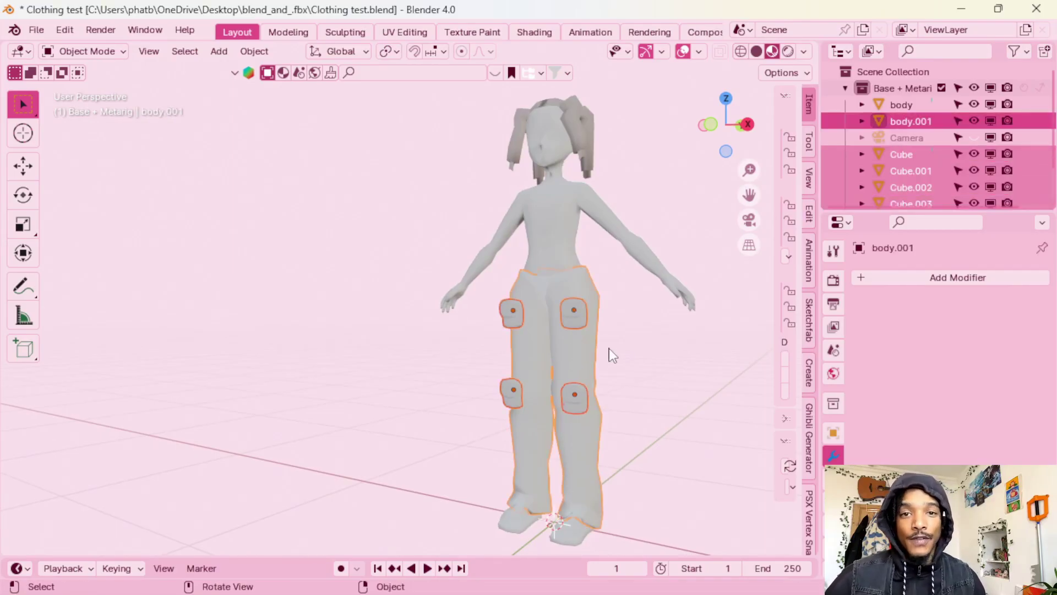
right_click(542, 143)
left_click(542, 143)
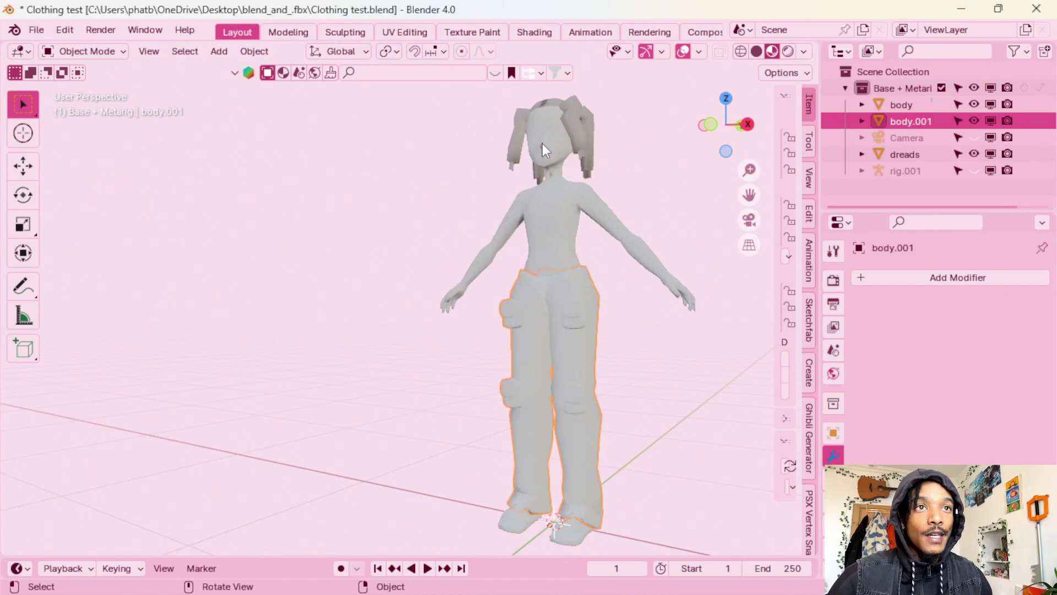
- Undo the join and the trousers selection so only the four separate pockets are selected
middle_click_drag(604, 383, 547, 295)
key("ctrl+z")
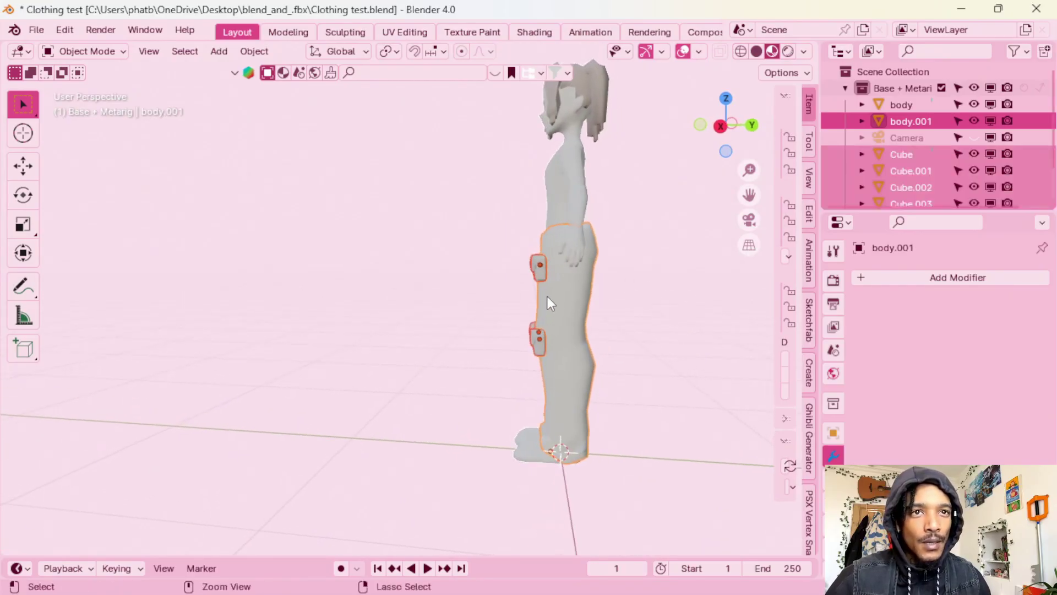
key("ctrl+z")
- Move the four selected pockets about 0.007 m along Y into the trousers, and deselect them
key("g")
key("y")
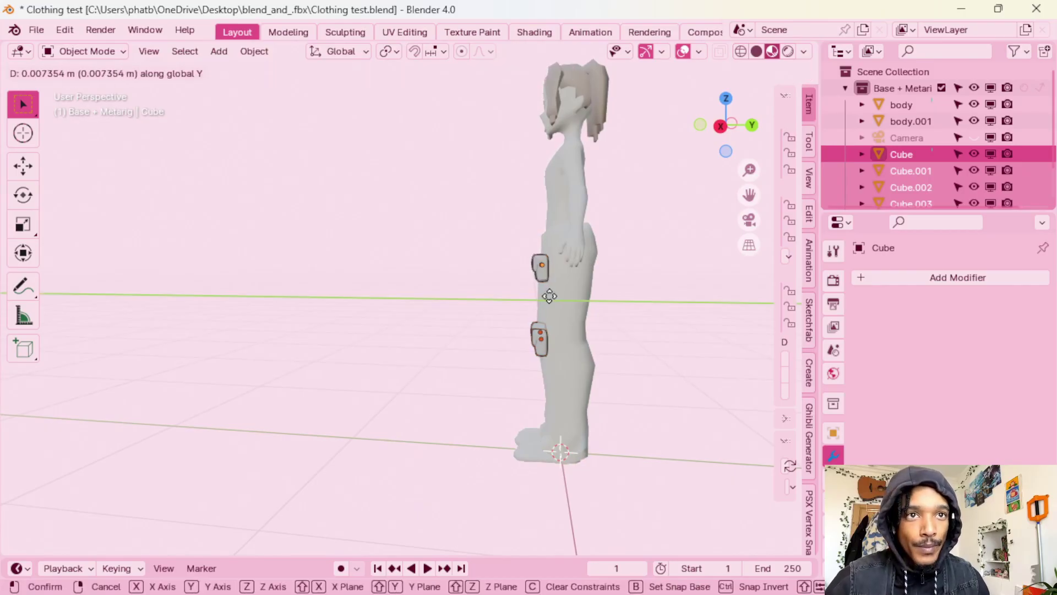
left_click(549, 299)
left_click(487, 327)
- Select the two lower pockets and move them about -0.018 m along Y so they protrude at the knees
middle_click_drag(484, 331, 732, 322)
scroll(488, 288, "up", 2)
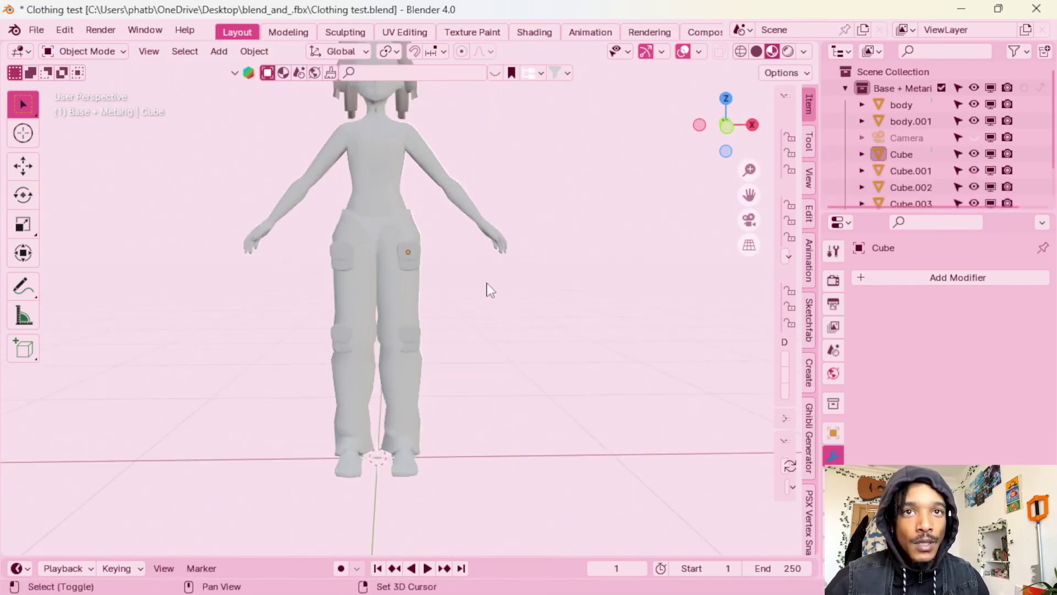
middle_click_drag(454, 302, 496, 315, "shift")
left_click(453, 344)
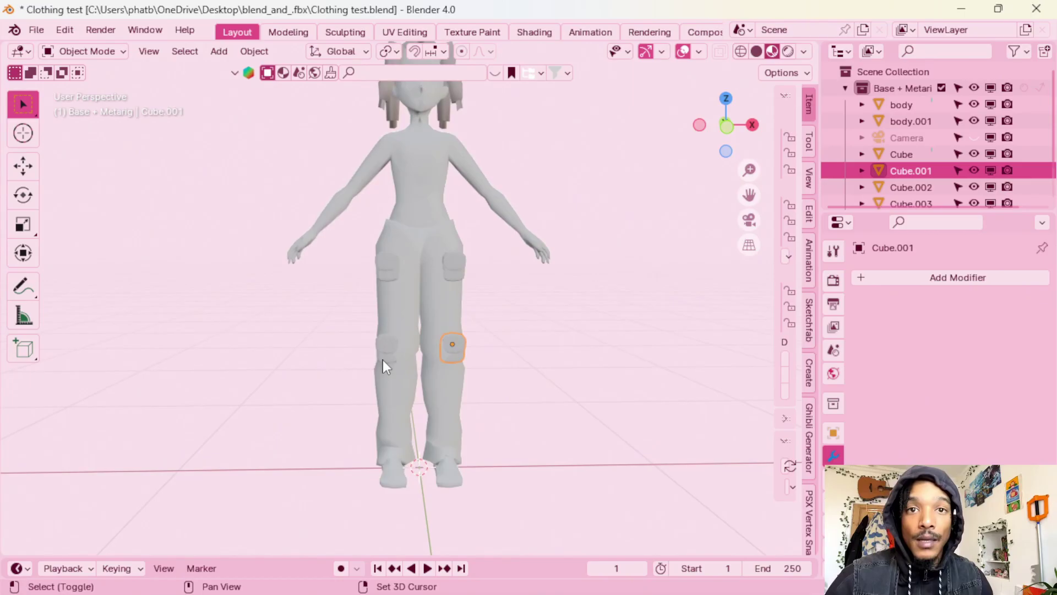
left_click(388, 342, "shift")
key("g")
key("y")
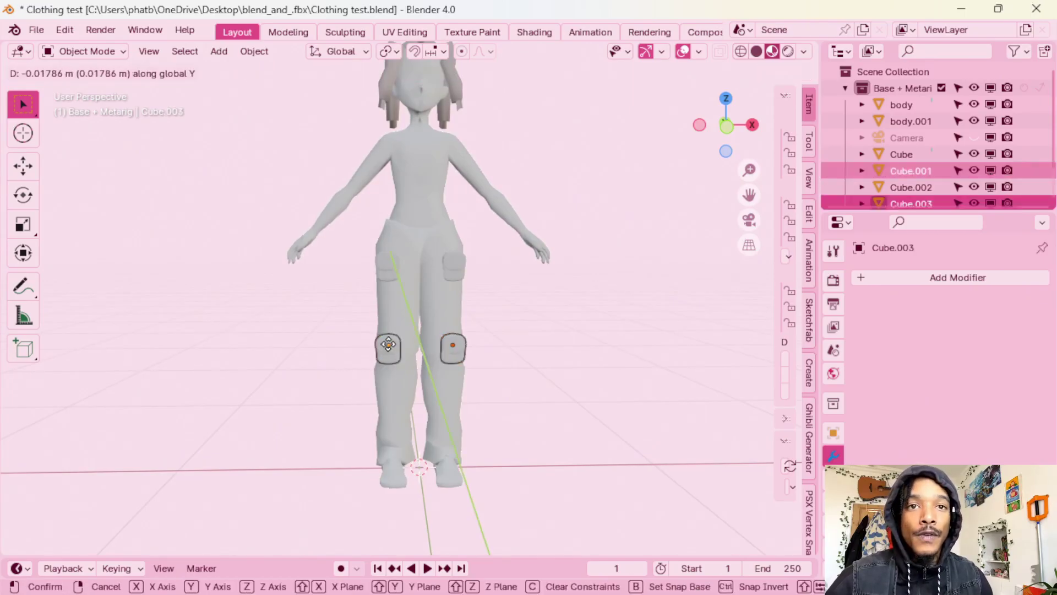
left_click(570, 347)
left_click(485, 314)
- Give the trousers a second material in Edit Mode and name it pants1
left_click(455, 300)
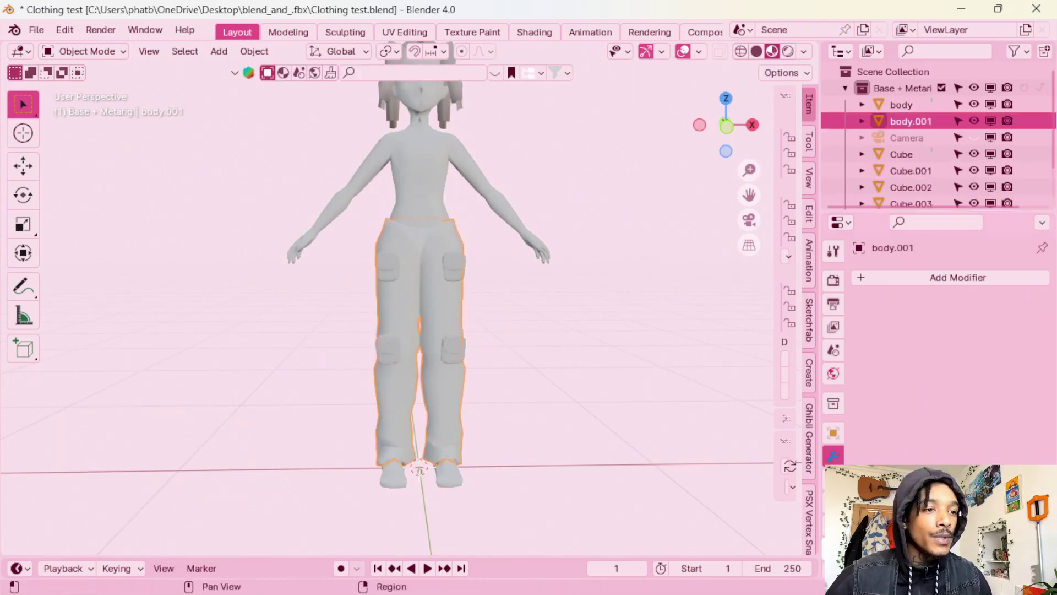
left_click(833, 570)
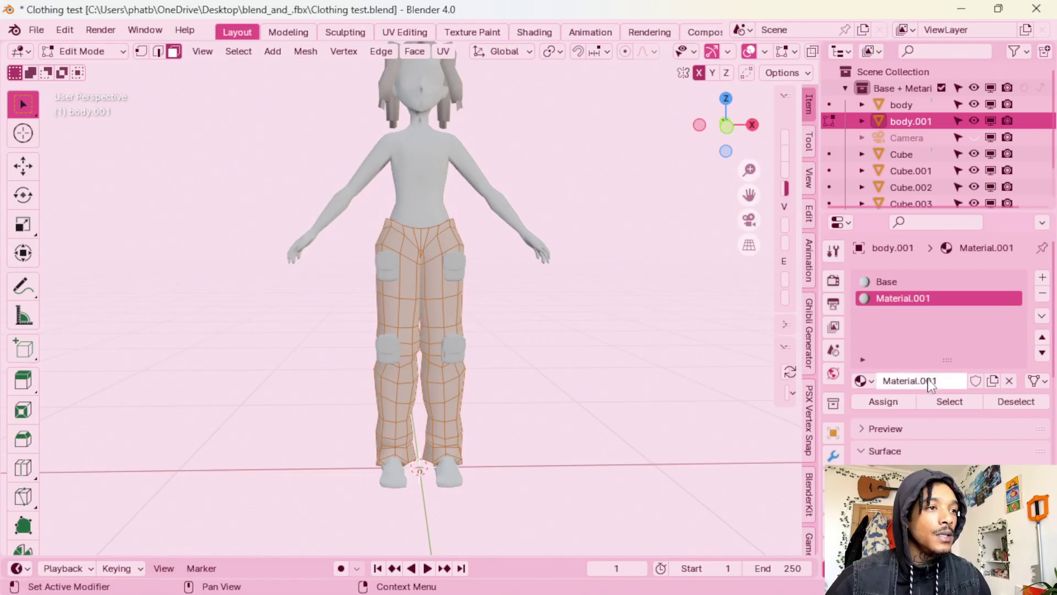
double_click(931, 381)
type("pants")
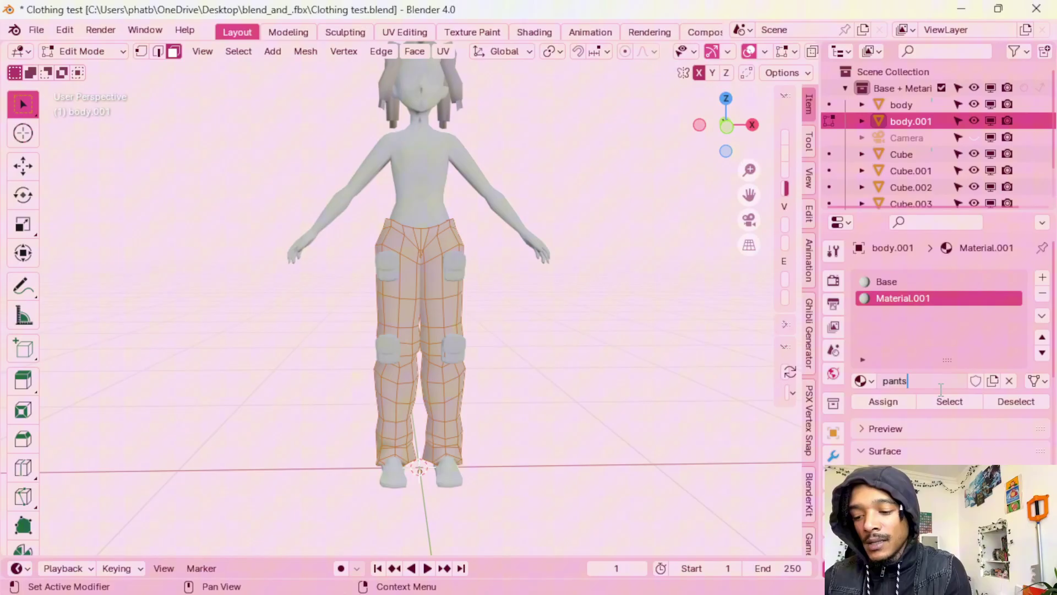
type("1")
key("Return")
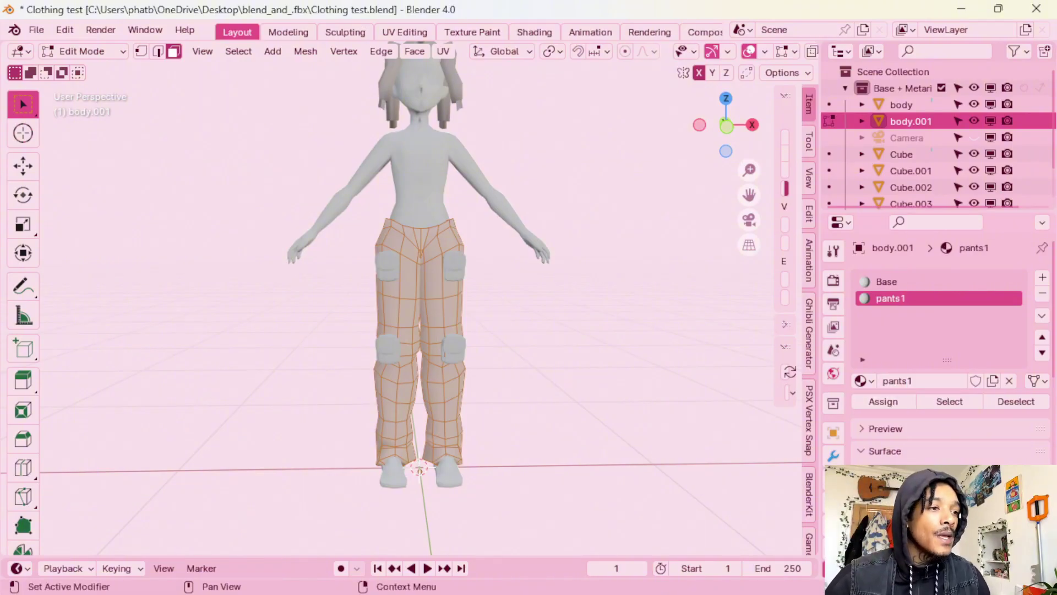
- Set the pants1 base colour to a very dark purple with hue 0.760, saturation 0.760 and value 0.031
left_click(973, 498)
left_click(967, 354)
left_click_drag(1011, 363, 1012, 394)
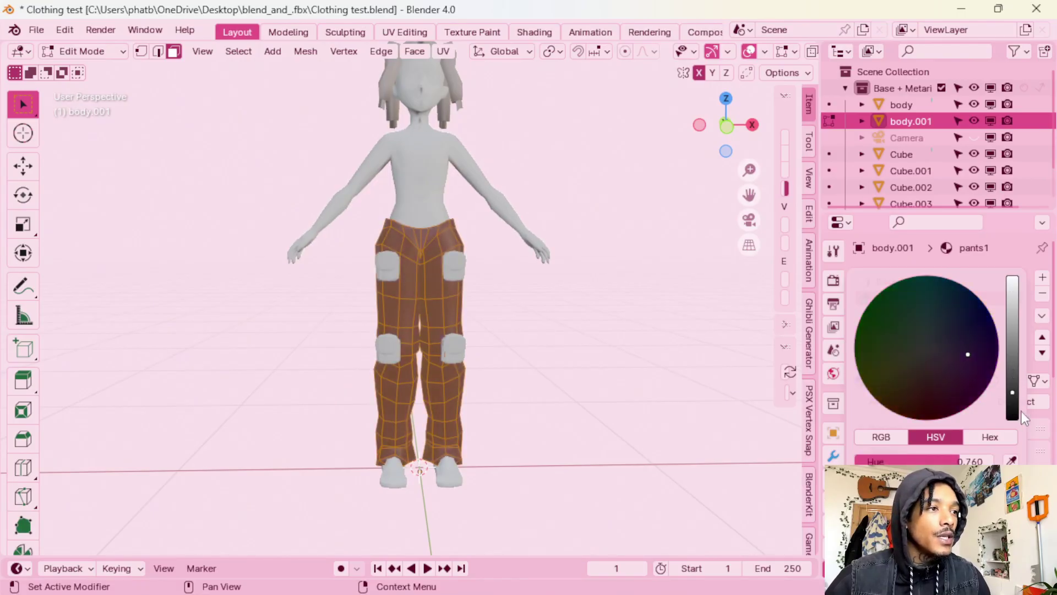
- Return to Object Mode and set the pants1 material's specular IOR Level to 0 to remove the shine
key("Tab")
scroll(949, 352, "down", 7)
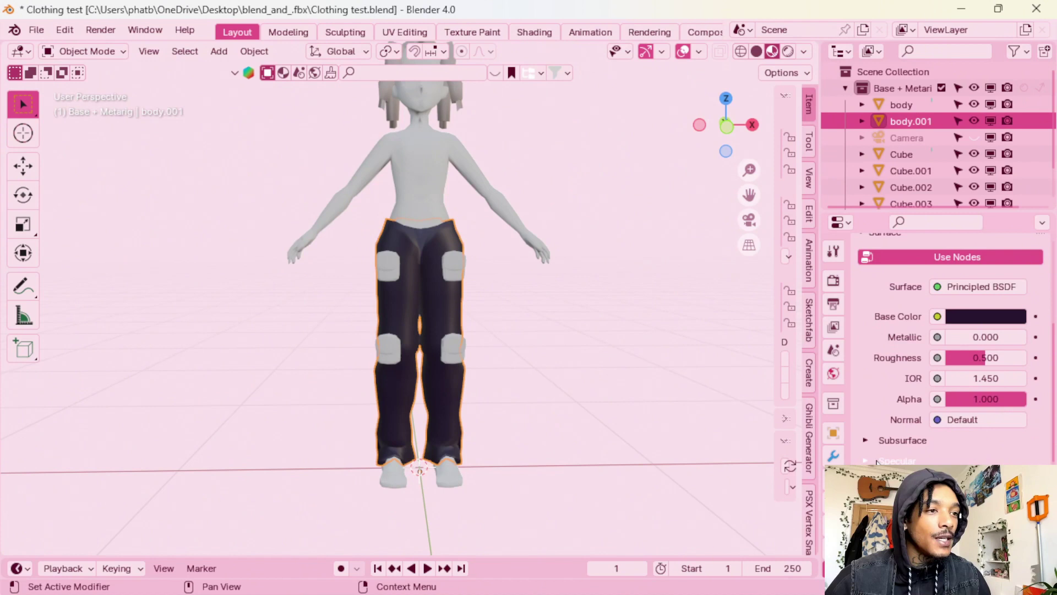
left_click_drag(985, 501, 945, 502)
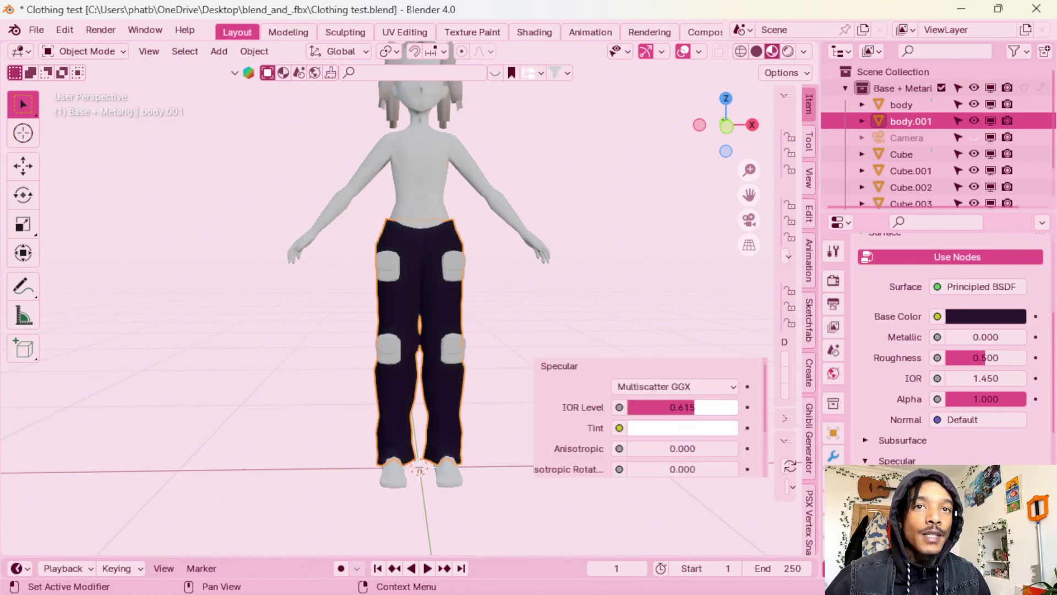
left_click_drag(675, 407, 623, 407)
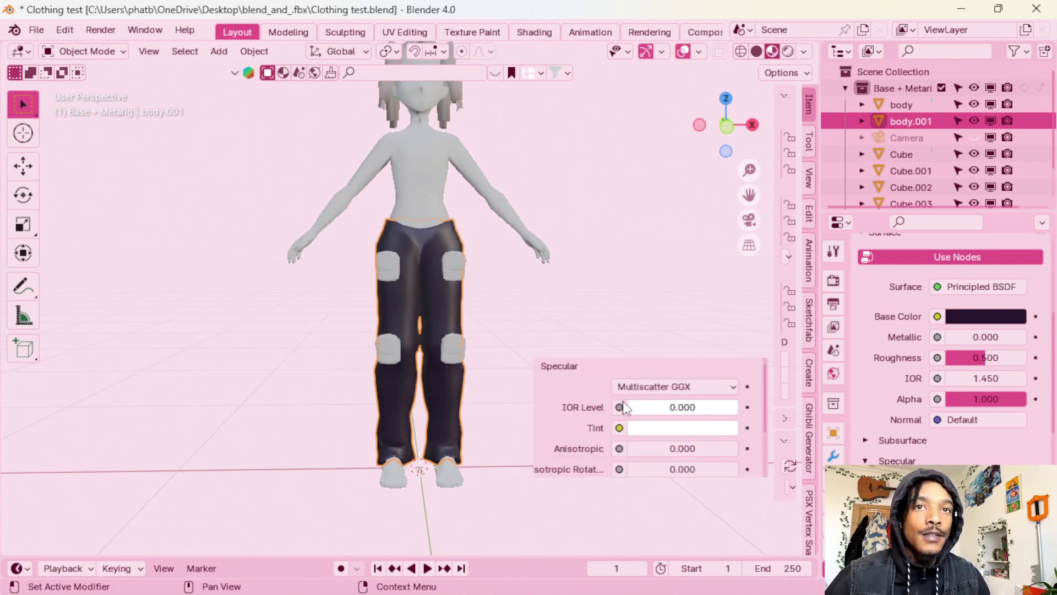
mouse_move(570, 322)
middle_mouse_down()
mouse_move(536, 308)
mouse_move(569, 325)
mouse_move(557, 320)
middle_mouse_up()
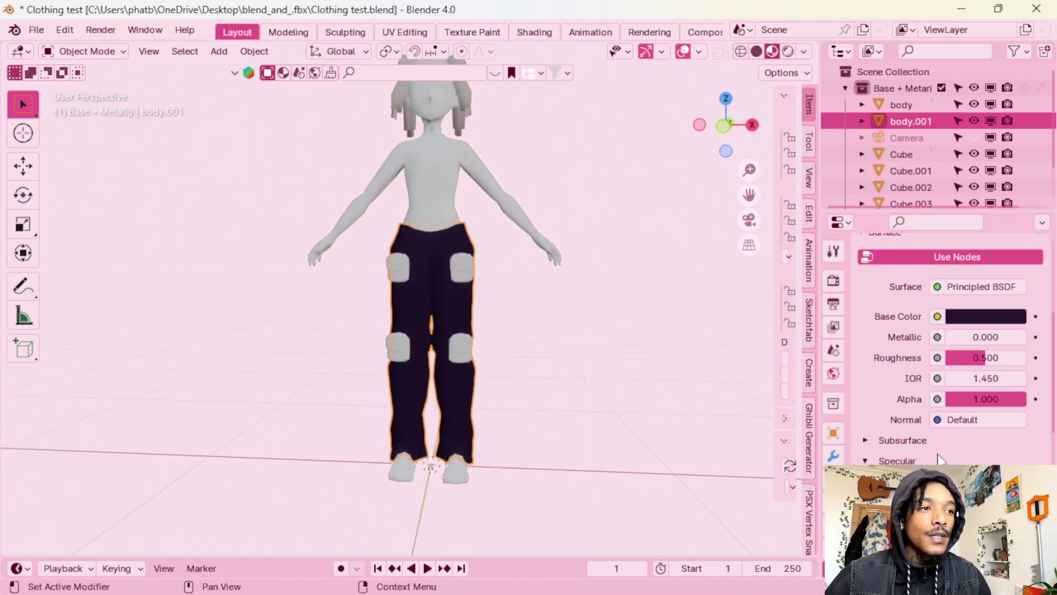
- Set the pants1 base colour to denim blue with hue 0.551, saturation 0.602 and value 0.549, and deselect the trousers
scroll(915, 446, "up", 3)
left_click(977, 416)
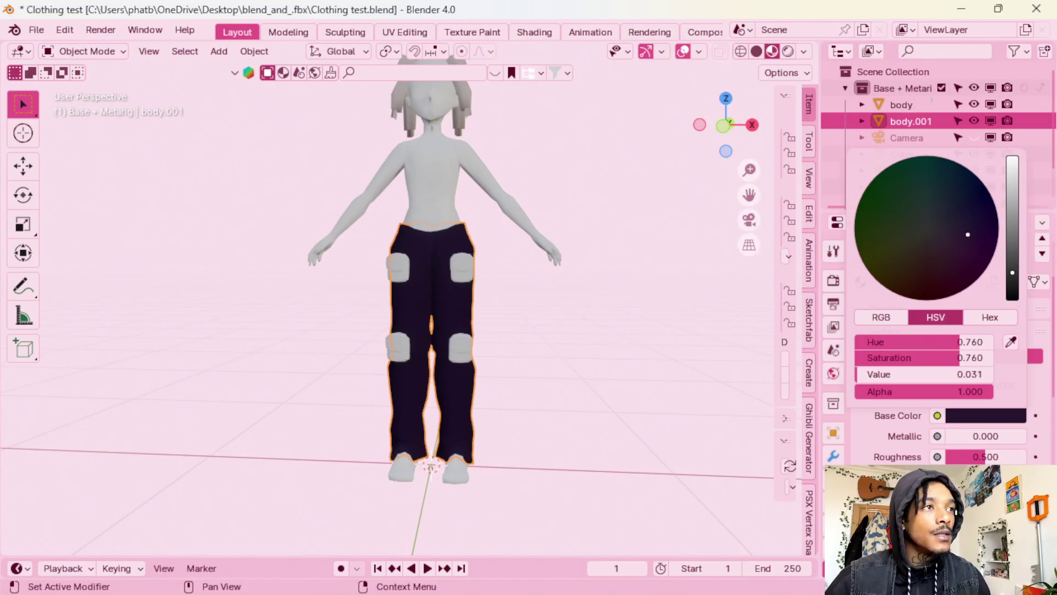
left_click_drag(1012, 273, 1013, 201)
mouse_move(968, 234)
left_mouse_down()
mouse_move(956, 205)
mouse_move(933, 202)
left_mouse_up()
left_click_drag(1012, 200, 1012, 188)
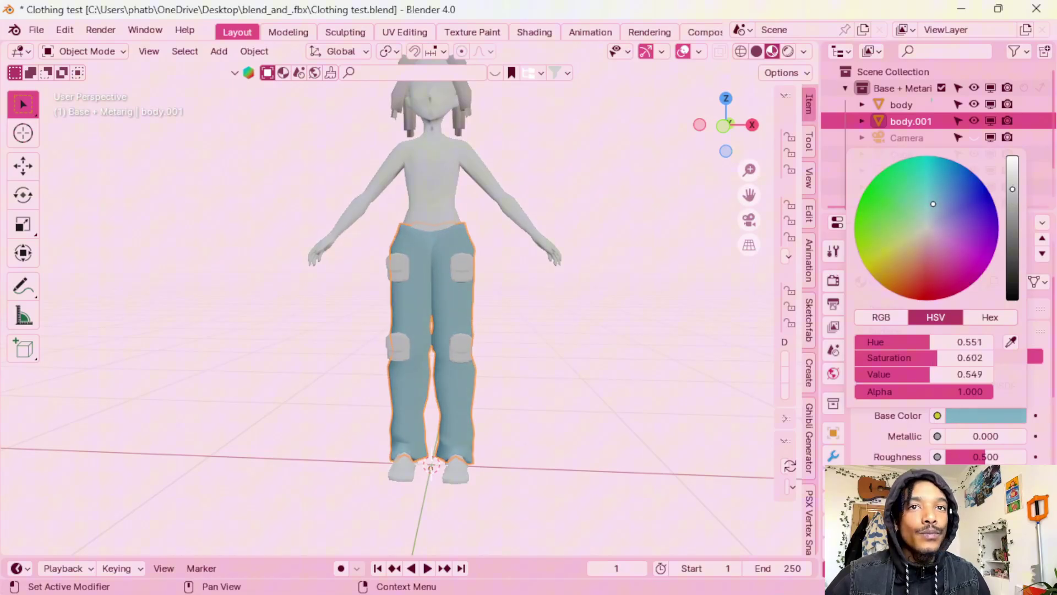
left_click(507, 360)
- Assign the existing pants1 material to the upper pocket on the character's left leg
scroll(898, 346, "up", 2)
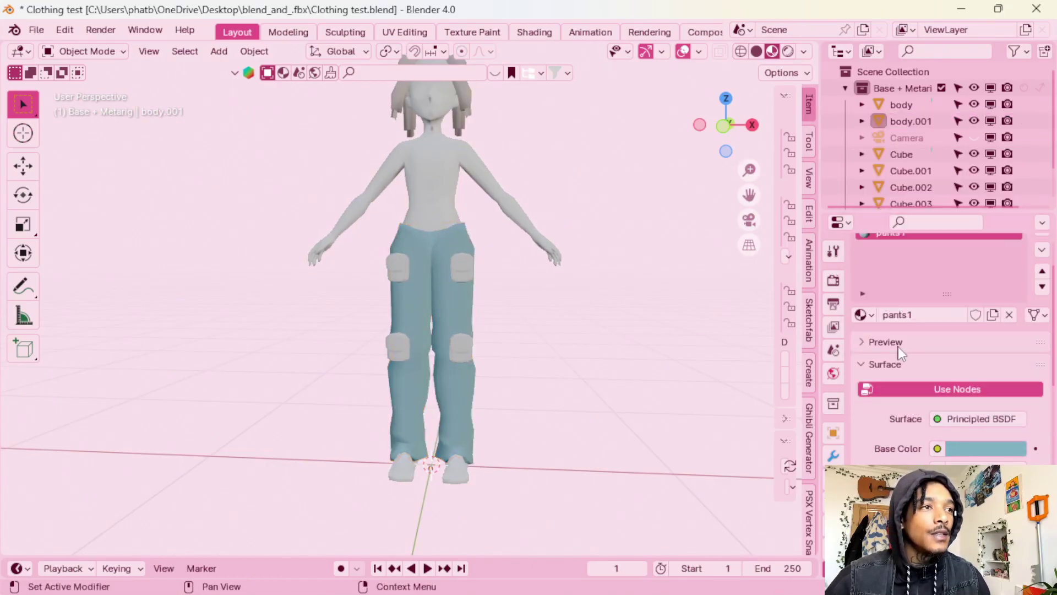
left_click(467, 274)
left_click(877, 343)
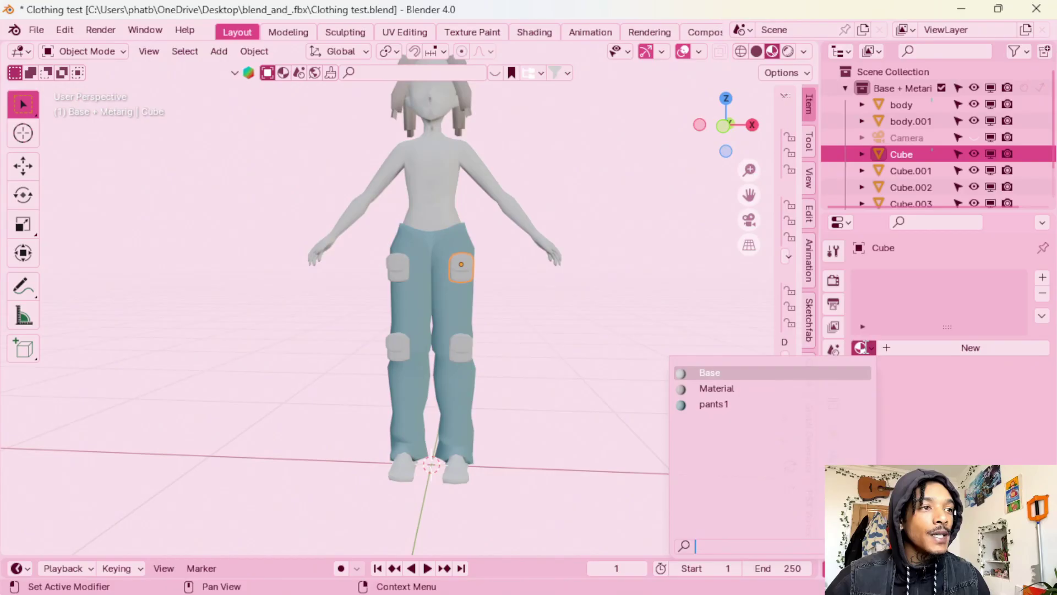
left_click(725, 406)
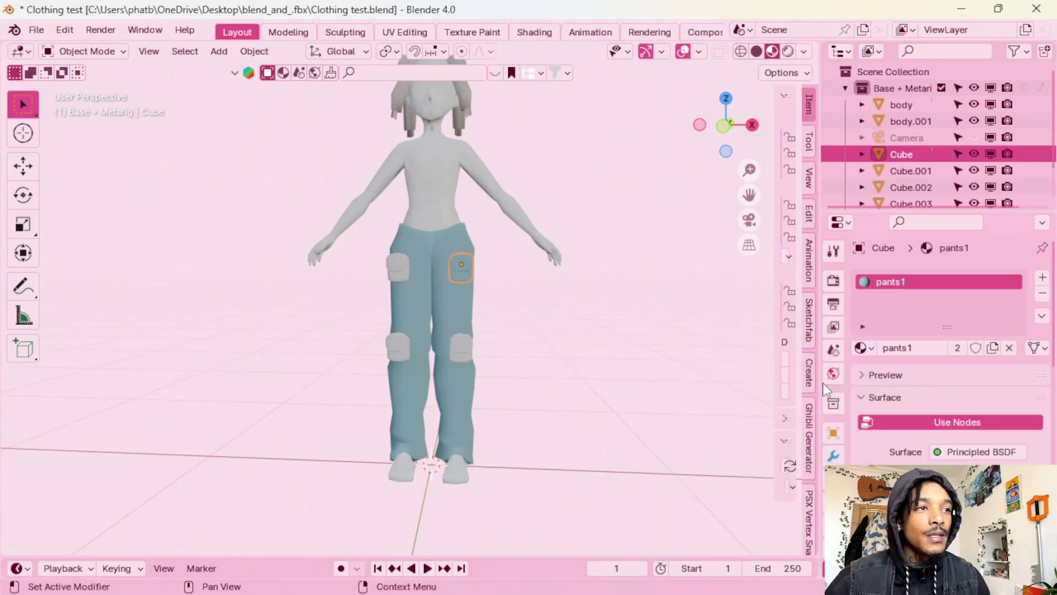
- Link the upper left-leg pocket's pants1 material to the other three cargo pockets
left_click(462, 345)
left_click(401, 345, "shift")
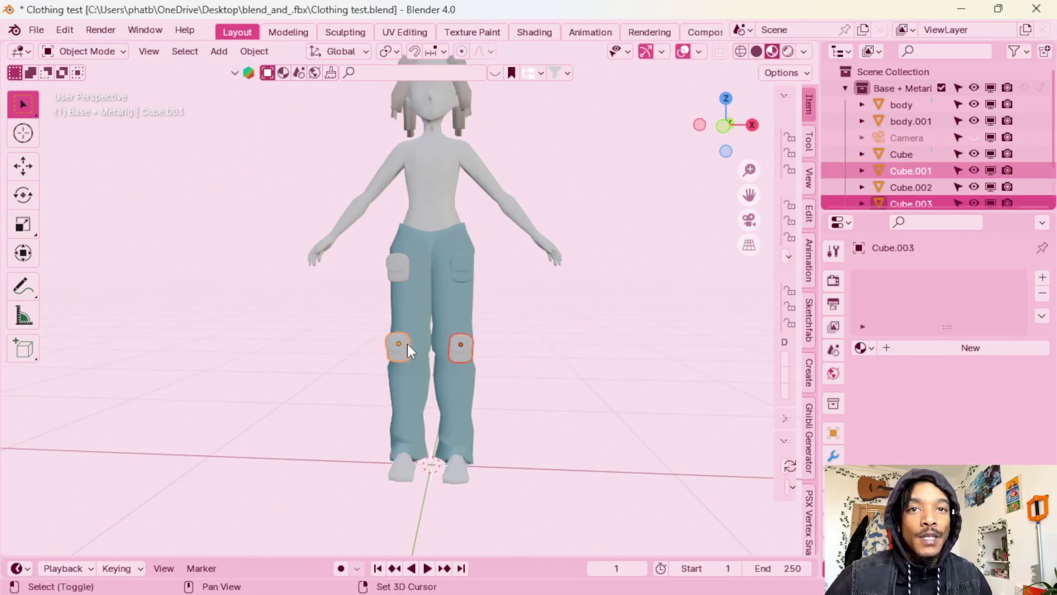
left_click(402, 262, "shift")
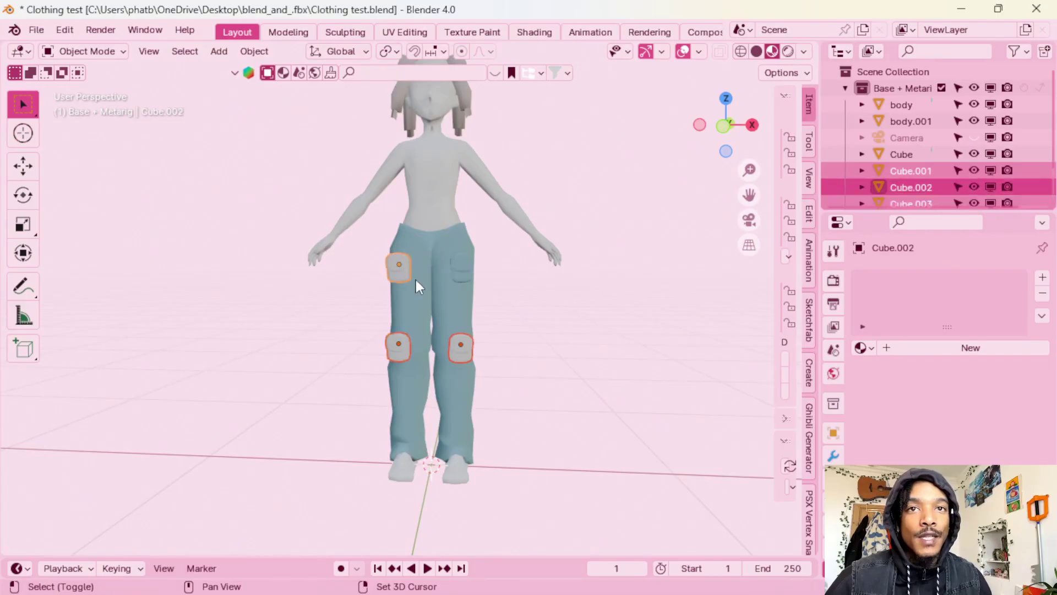
left_click(460, 264, "shift")
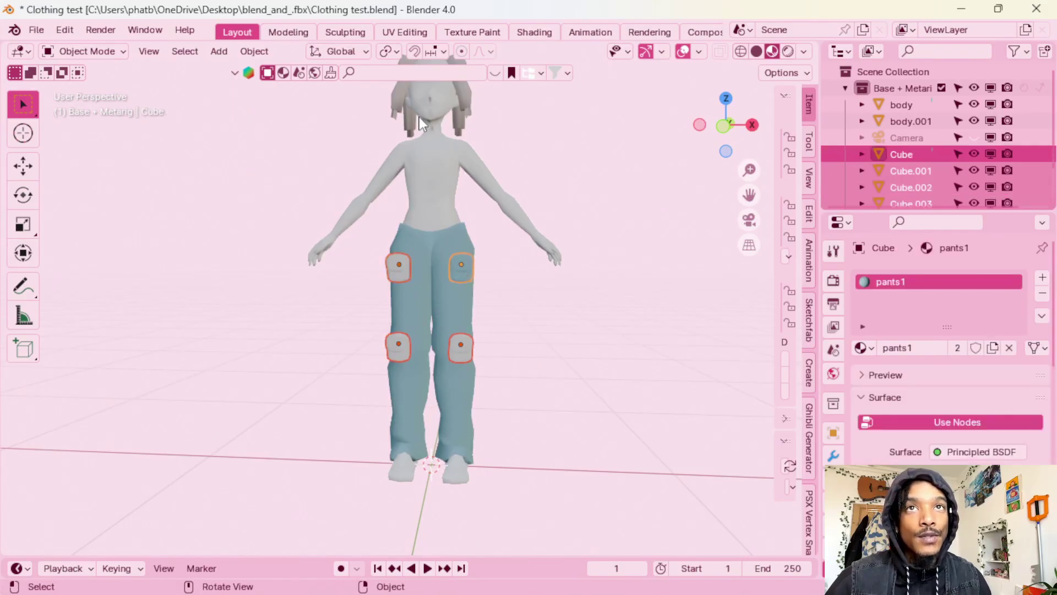
left_click(255, 51)
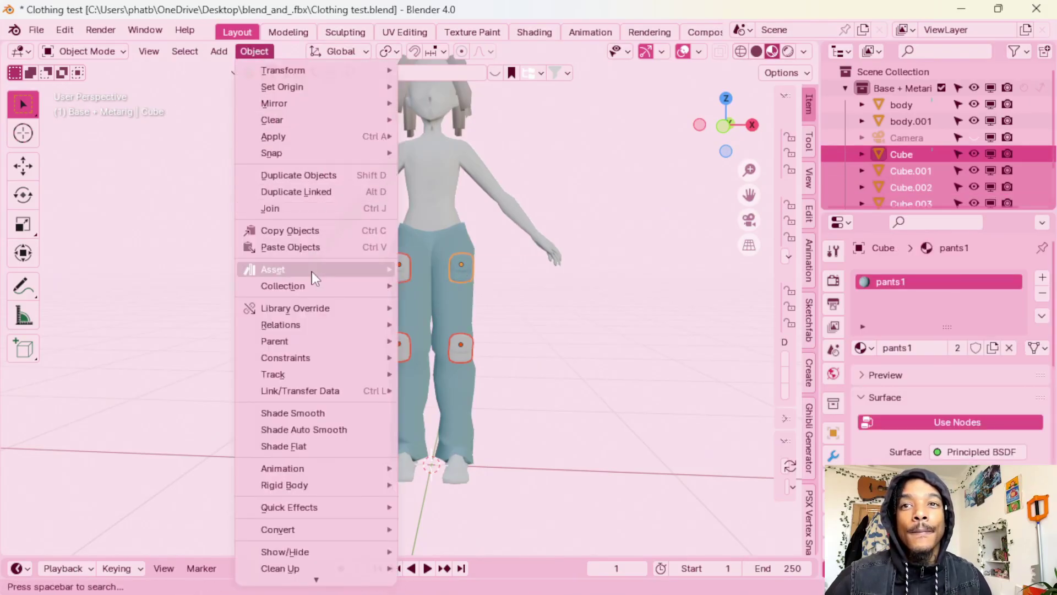
mouse_move(328, 388)
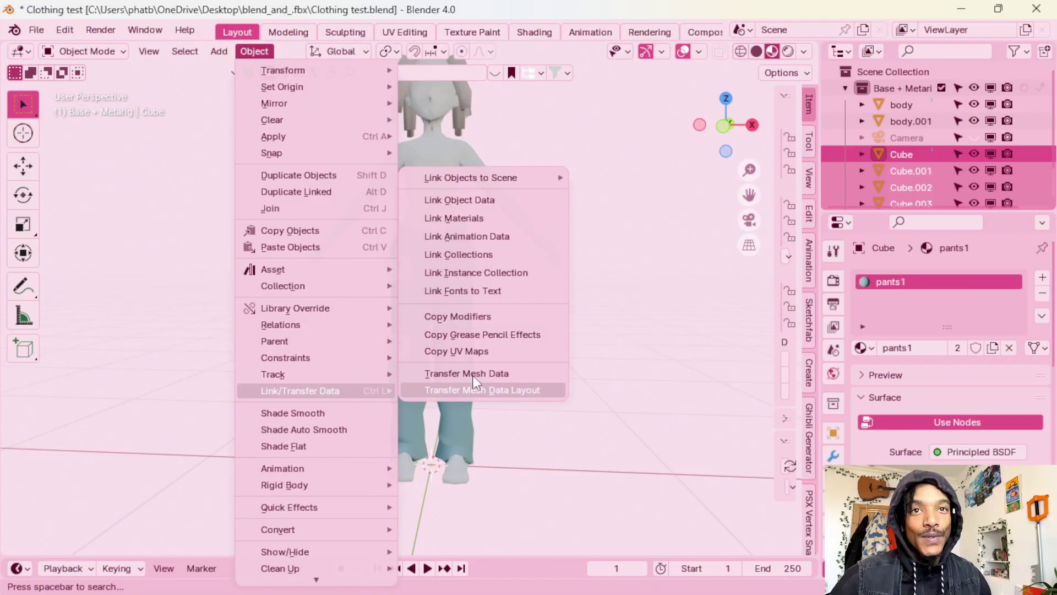
left_click(475, 220)
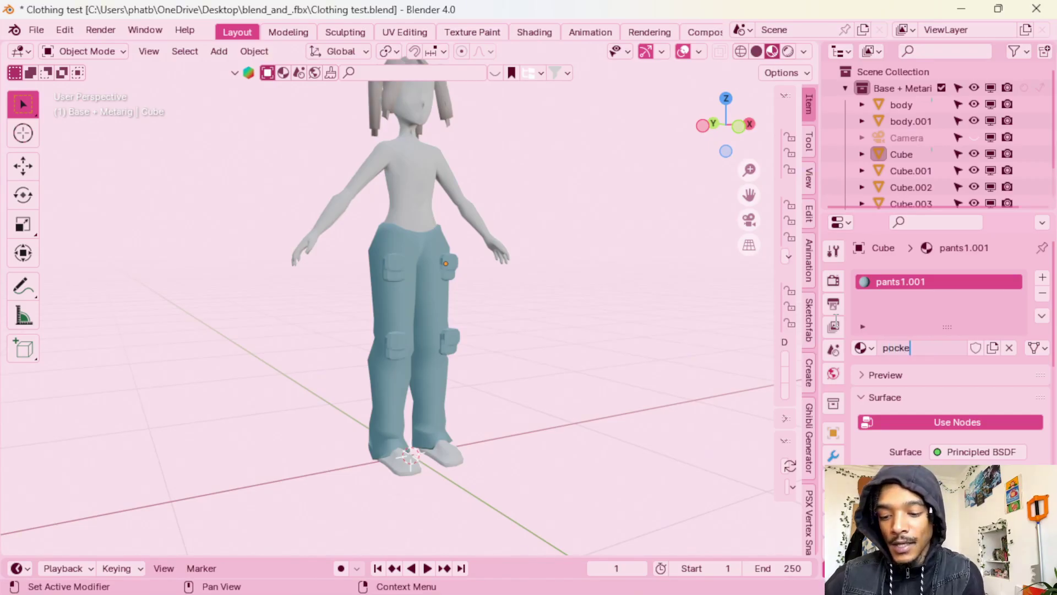
- Rename the upper left-leg pocket's material as pocket and darken its base colour slightly
type("t")
key("Return")
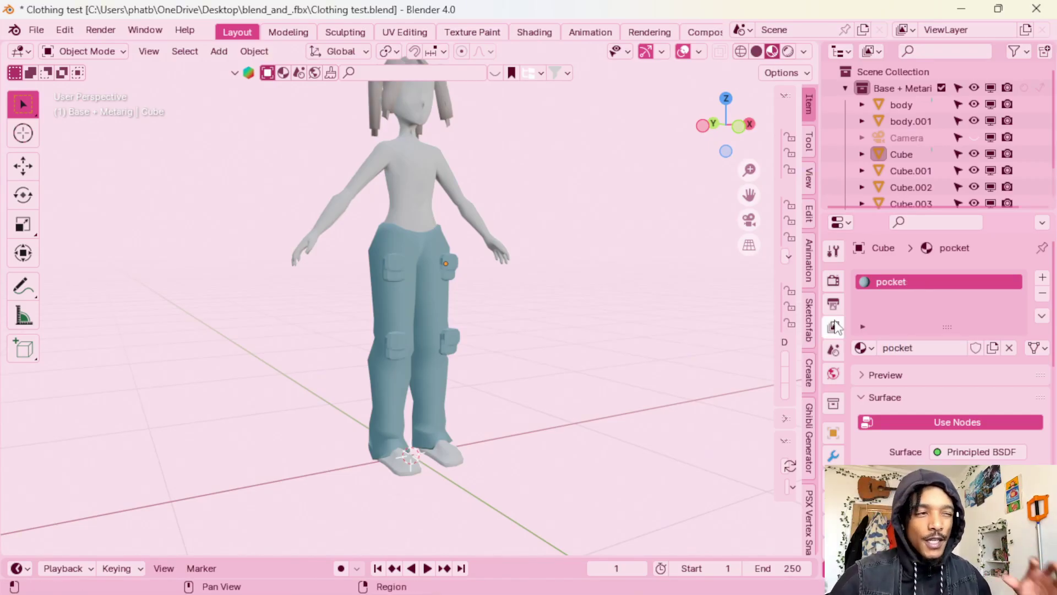
left_click(980, 472)
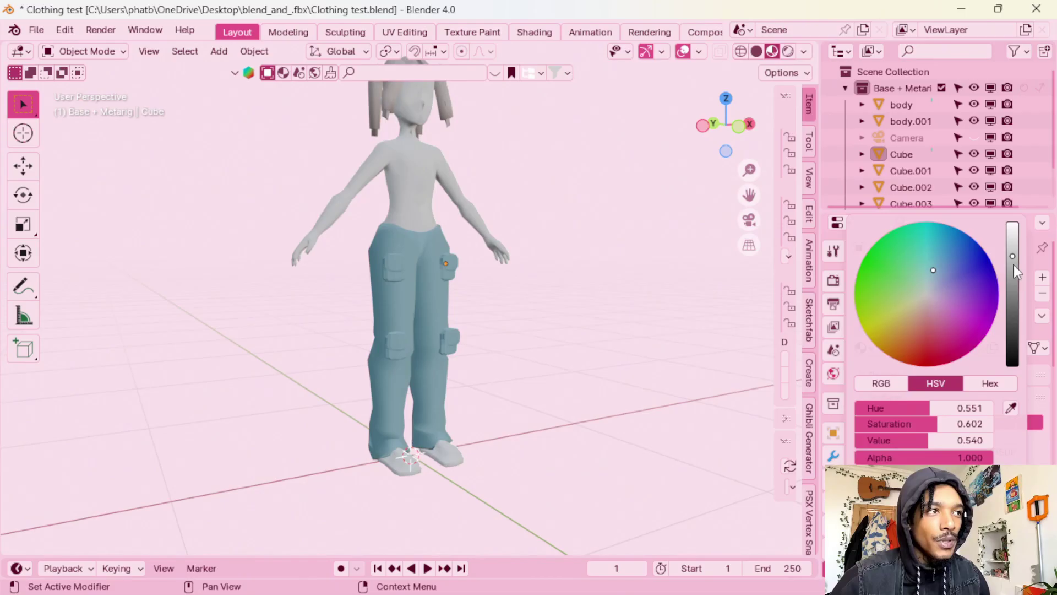
left_click_drag(1012, 269, 1012, 278)
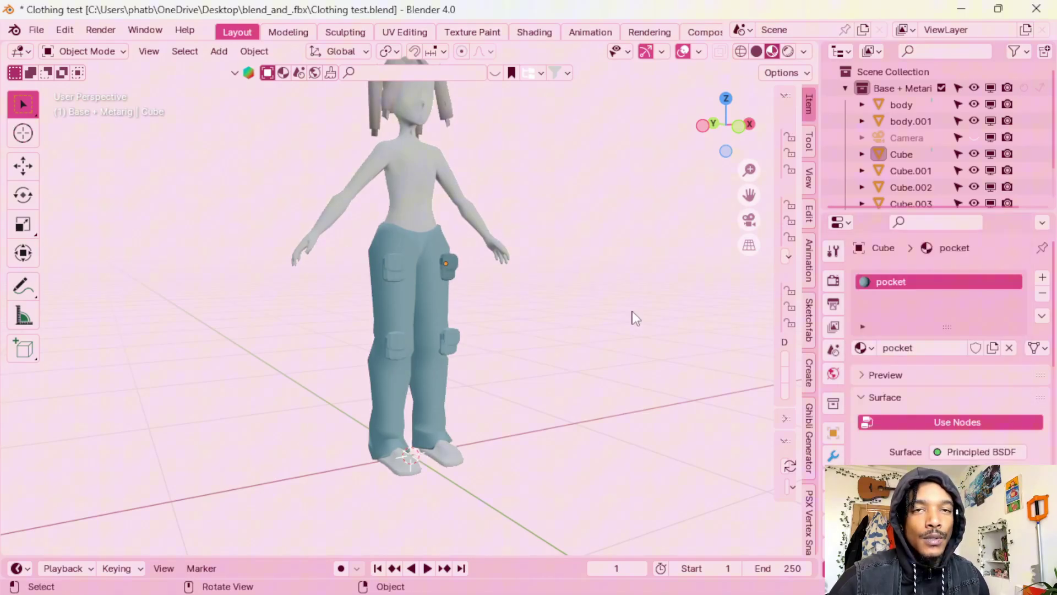
- Assign the existing pocket material to the lower cargo pockets on both legs
middle_click_drag(622, 323, 480, 303)
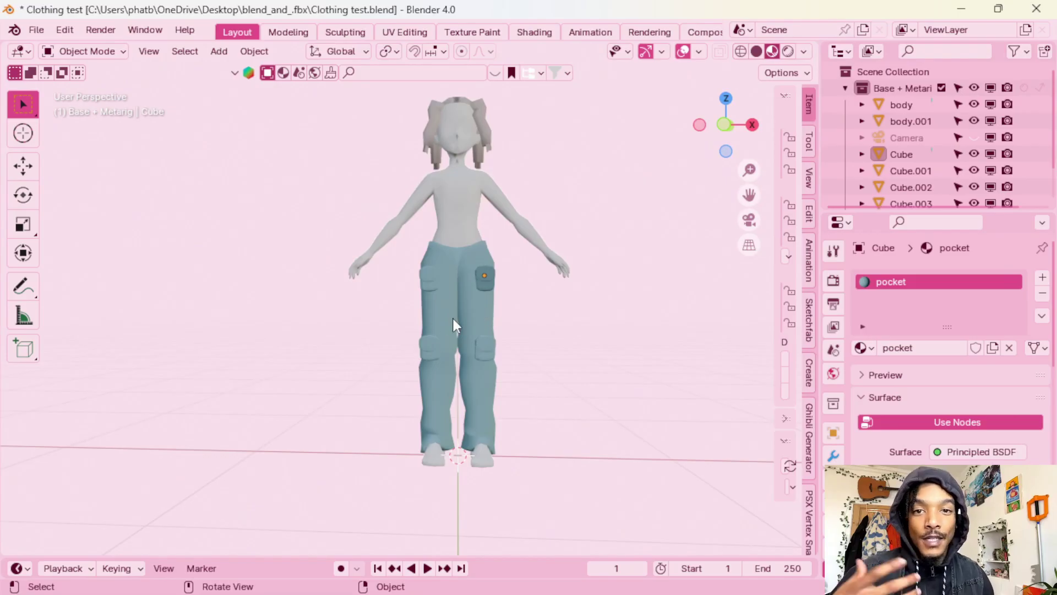
left_click(492, 350)
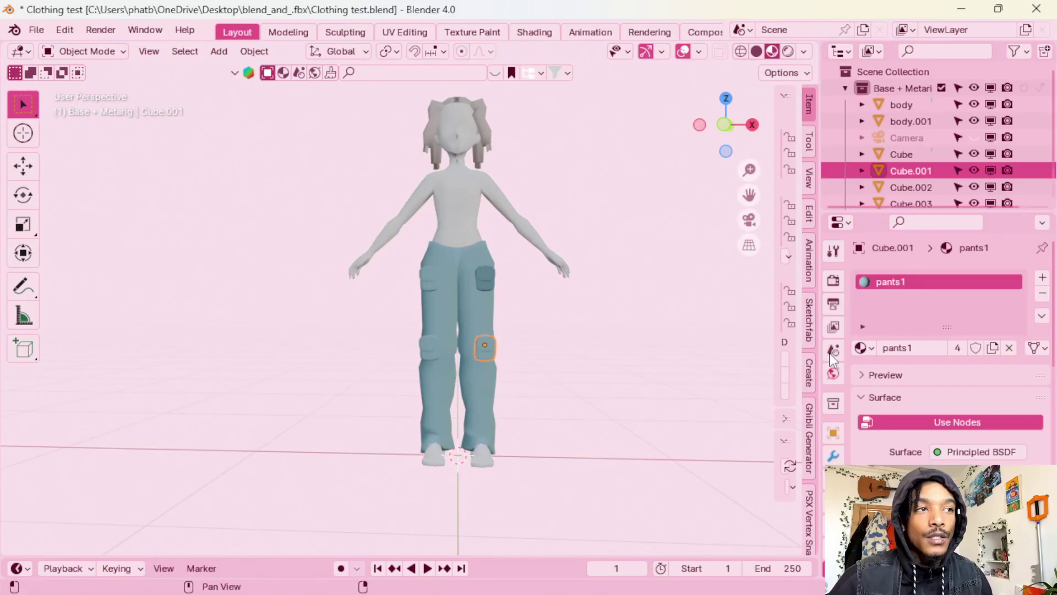
left_click(863, 348)
left_click(734, 419)
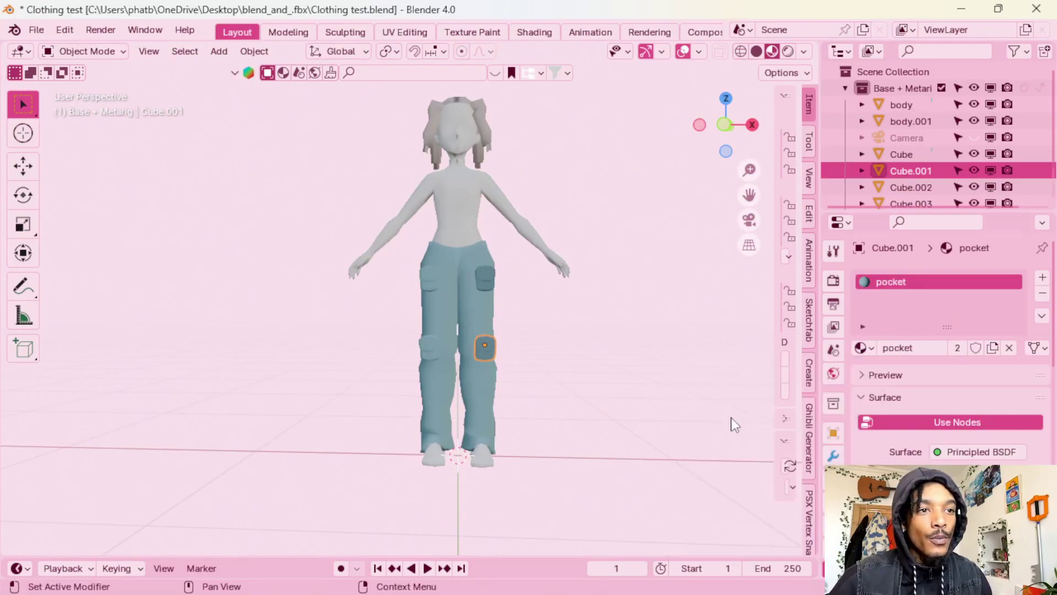
left_click(436, 348)
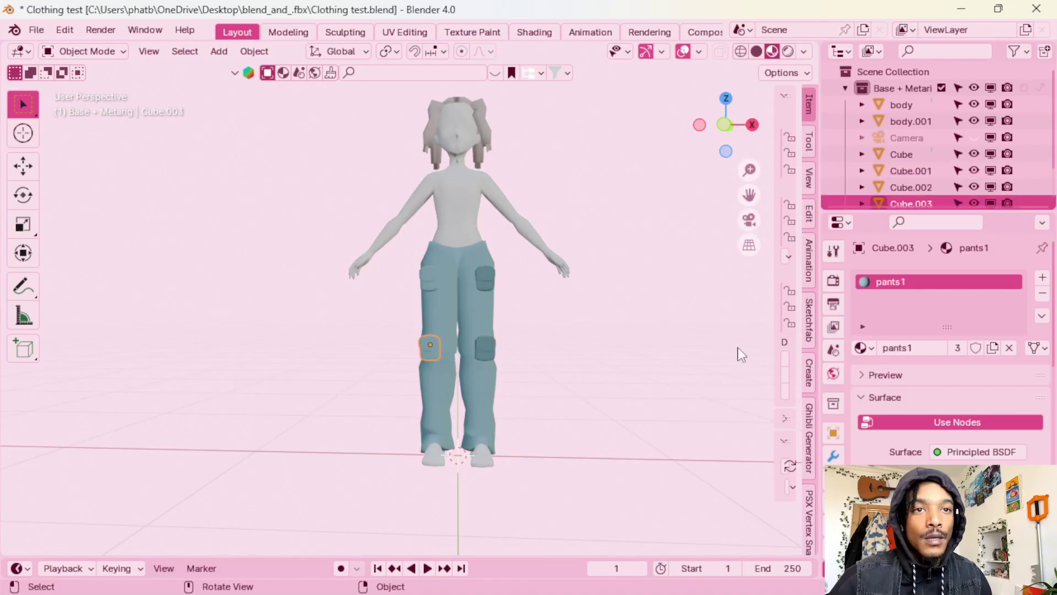
left_click(863, 348)
left_click(729, 420)
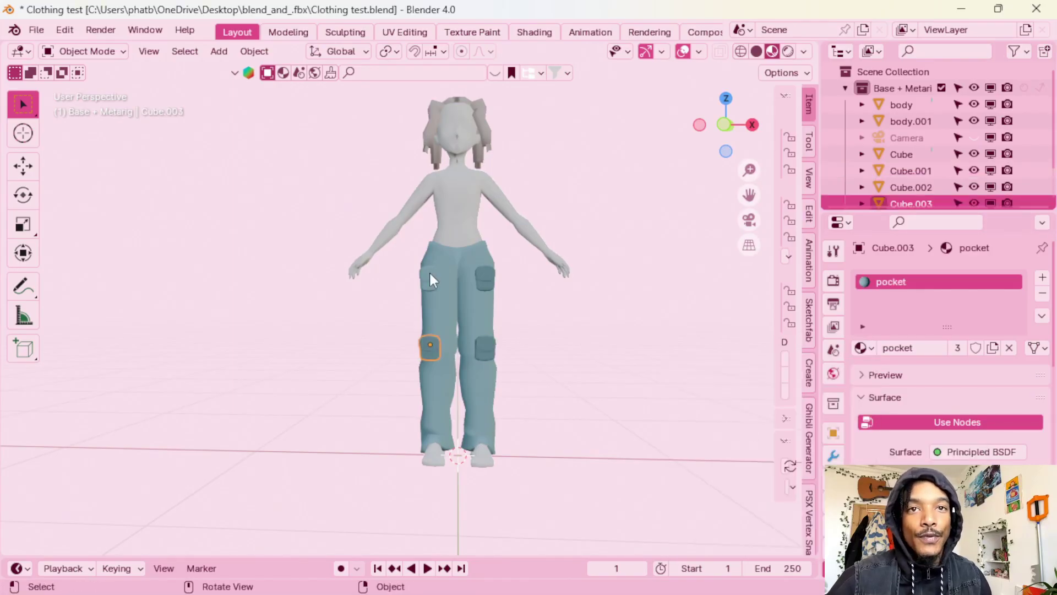
- Assign the pocket material to the upper pocket on the character's right leg and deselect it
left_click(430, 275)
left_click(862, 348)
left_click(716, 420)
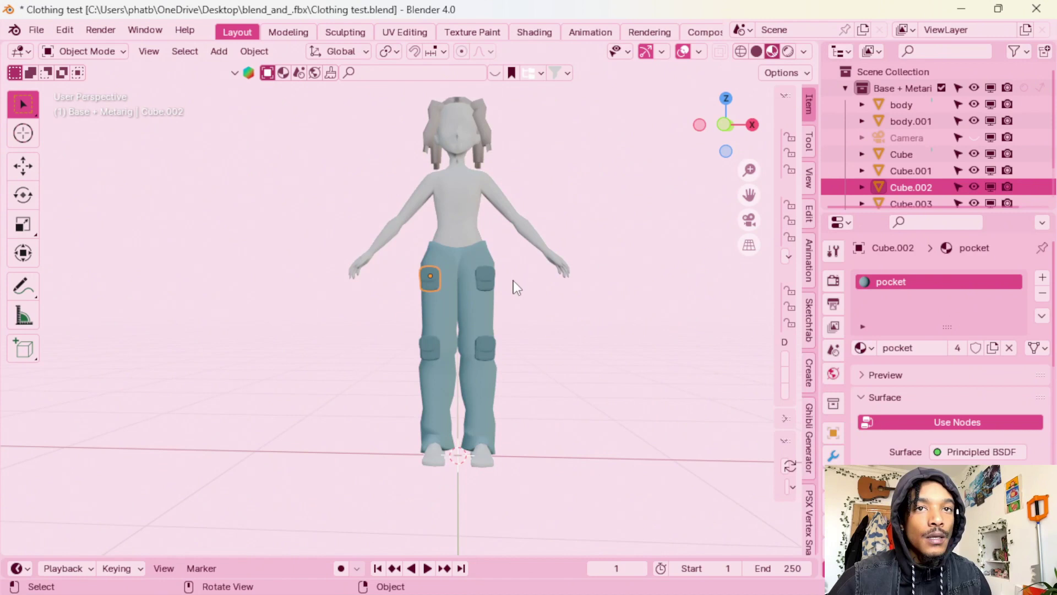
left_click(513, 280)
scroll(517, 295, "down", 1)
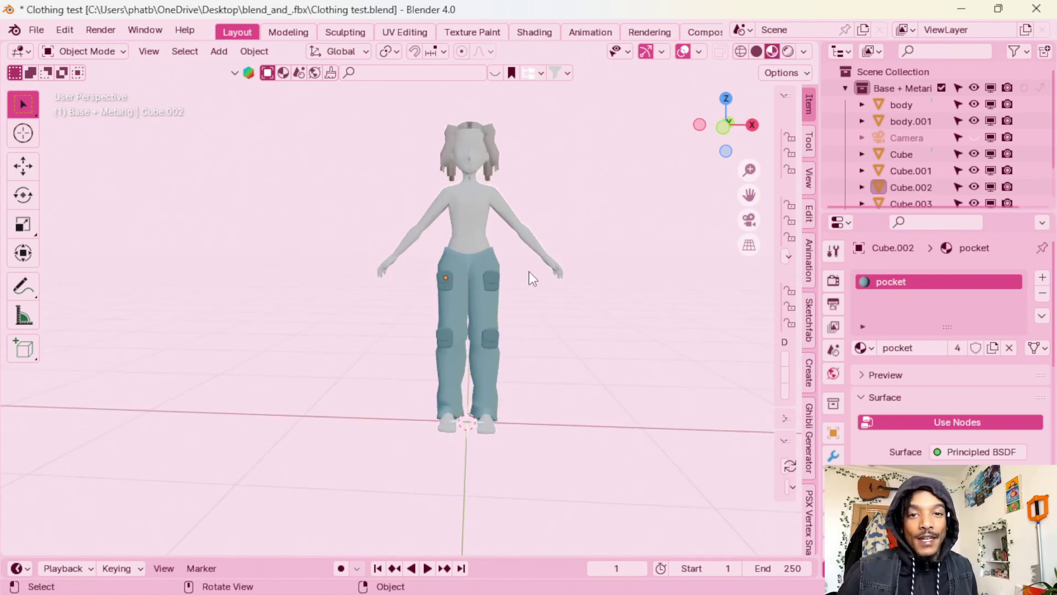
left_click(720, 130)
scroll(455, 259, "up", 4)
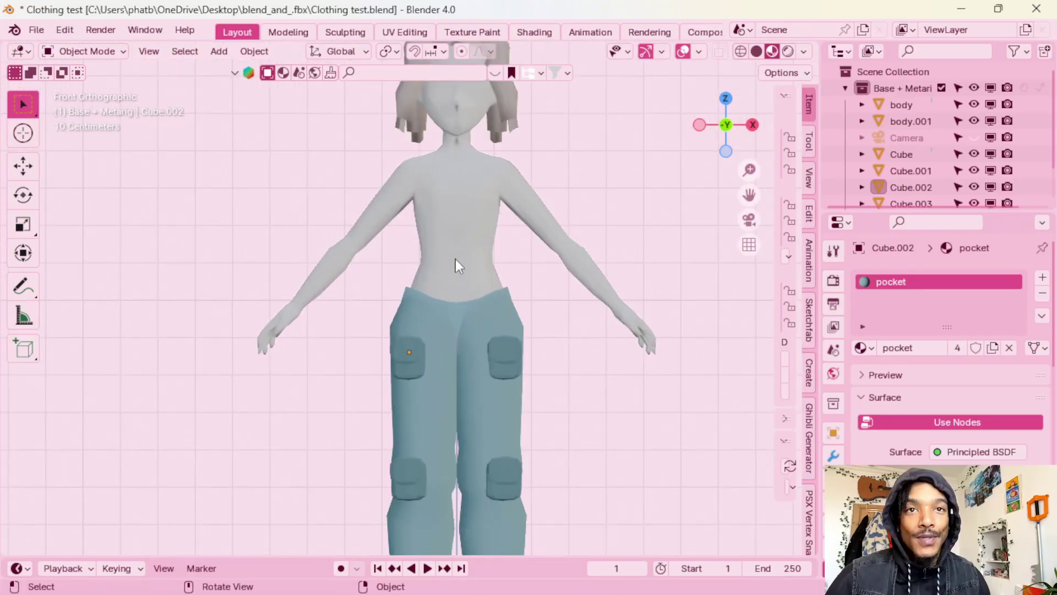
left_click(455, 259)
left_click(84, 50)
left_click(90, 88)
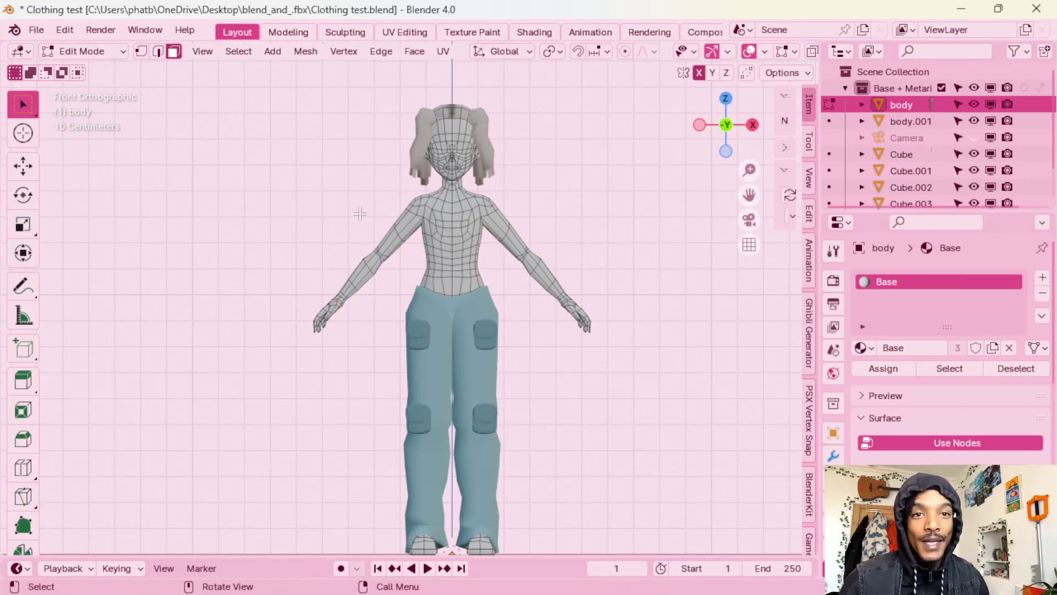
left_click(88, 51)
left_click(105, 72)
- Switch the trousers to Sculpt Mode and reshape the trouser hems and lower legs with the Grab brush
left_click(493, 377)
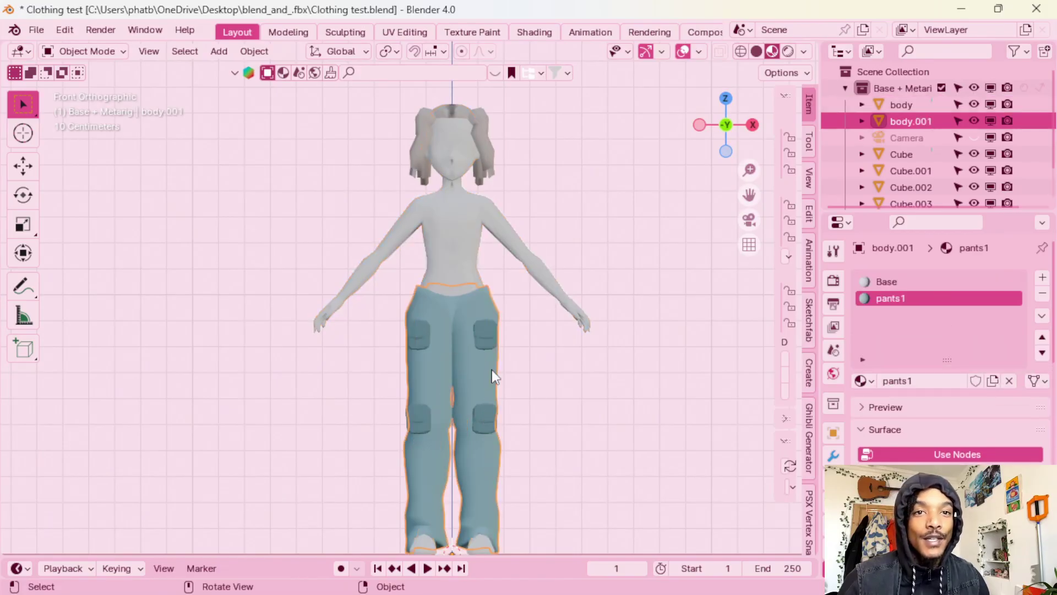
mouse_move(494, 376)
middle_mouse_down()
mouse_move(345, 349)
mouse_move(249, 144)
middle_mouse_up()
left_click(88, 51)
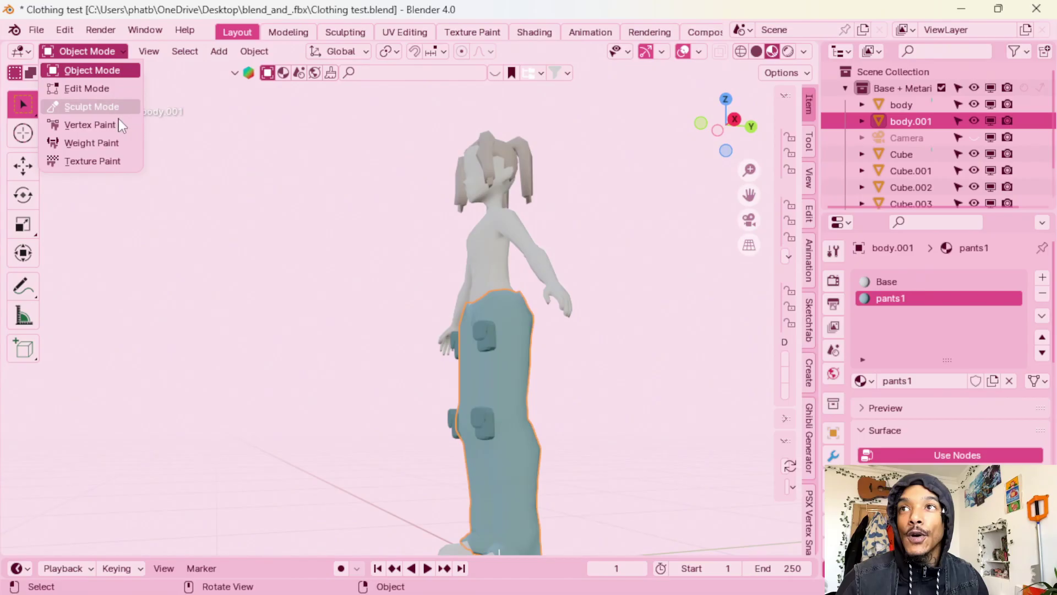
left_click(91, 106)
key("g")
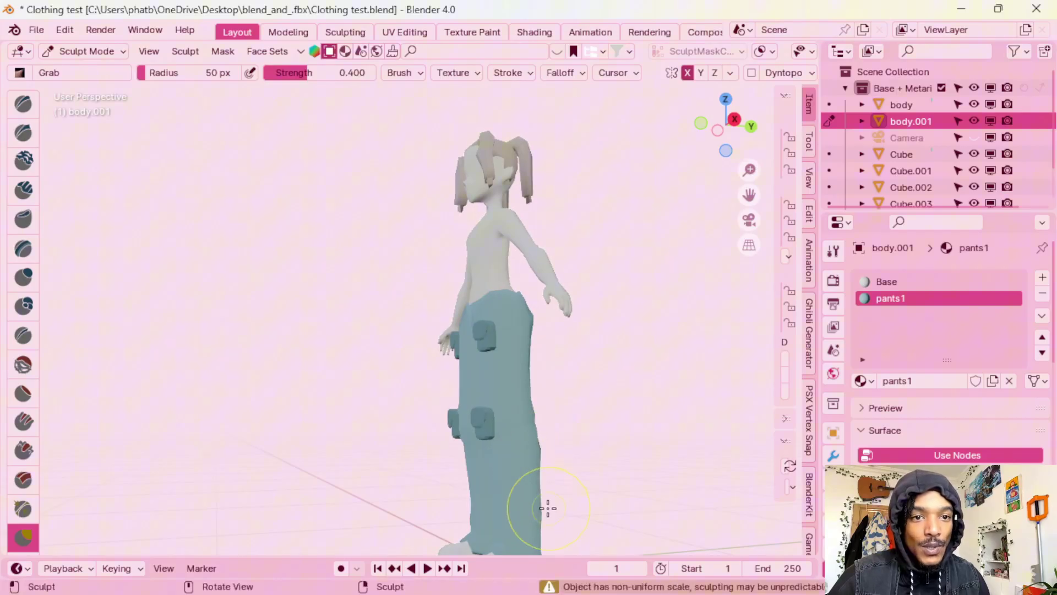
middle_click_drag(547, 507, 539, 465)
left_click_drag(538, 466, 549, 468)
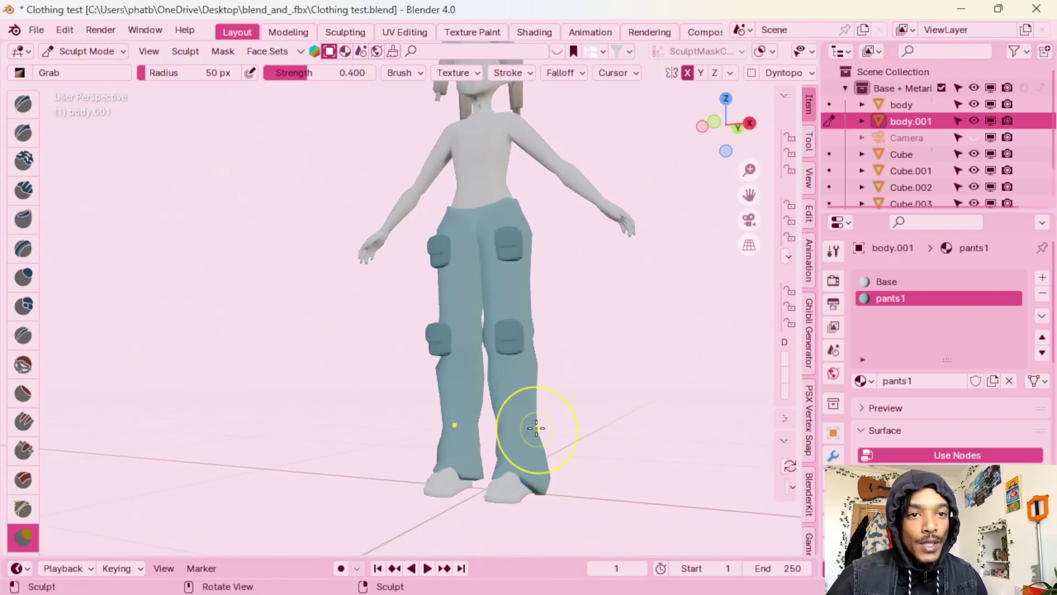
left_click_drag(540, 427, 543, 389)
left_click_drag(497, 458, 486, 452)
- Refine the trousers' silhouette around the knees, lower legs and hips with the Grab brush
middle_click_drag(485, 439, 551, 420)
left_click_drag(512, 351, 507, 361)
mouse_move(501, 468)
left_mouse_down()
mouse_move(493, 472)
mouse_move(503, 420)
left_mouse_up()
mouse_move(564, 352)
middle_mouse_down()
mouse_move(529, 344)
mouse_move(545, 388)
middle_mouse_up()
left_click_drag(556, 264, 548, 262)
left_click_drag(557, 388, 561, 395)
left_click_drag(560, 418, 563, 411)
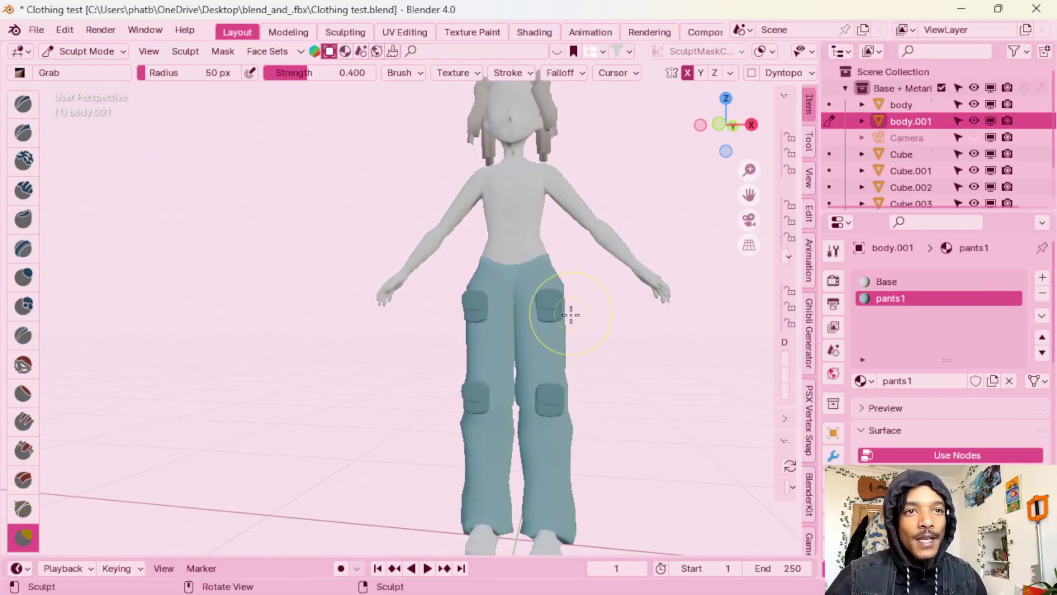
- Reshape the back of the trousers at the waistband and seat with the Grab brush
middle_click_drag(589, 378, 406, 384)
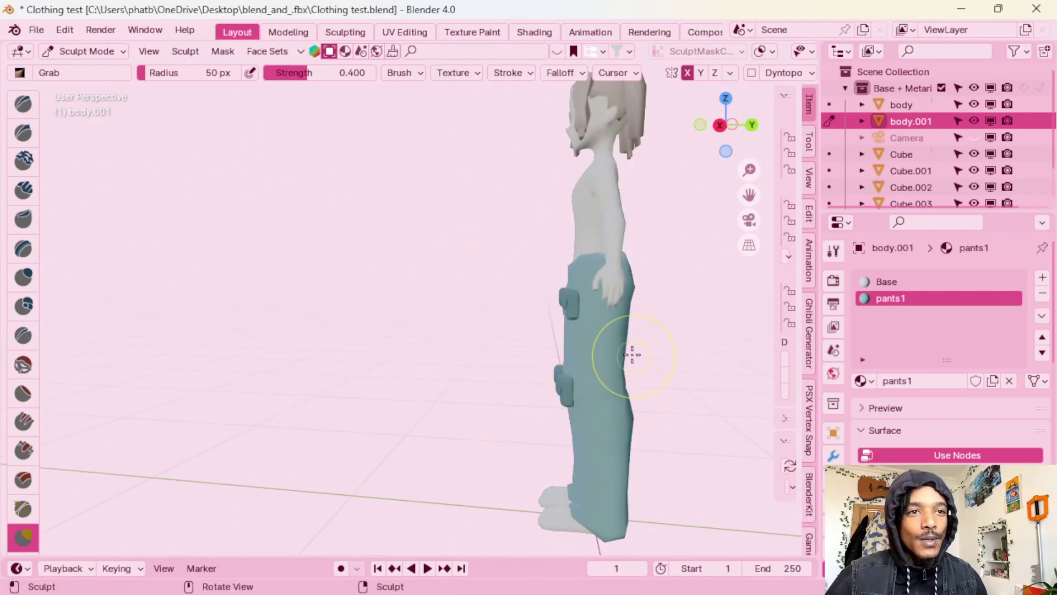
mouse_move(632, 349)
middle_mouse_down()
mouse_move(528, 319)
mouse_move(550, 340)
mouse_move(650, 309)
mouse_move(612, 295)
mouse_move(579, 296)
mouse_move(560, 336)
middle_mouse_up()
scroll(633, 352, "up", 2)
scroll(700, 311, "up", 1)
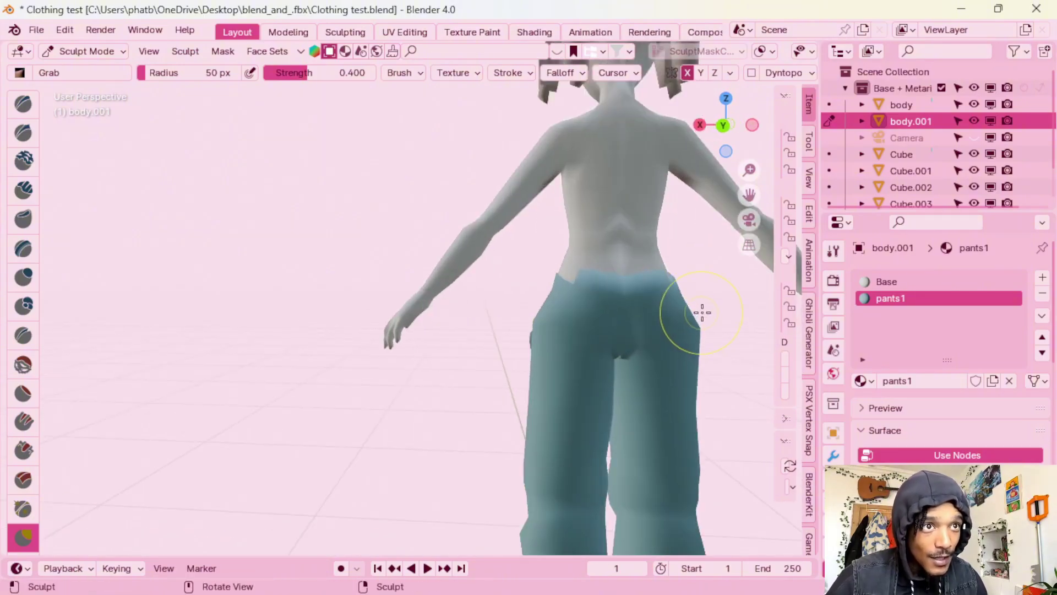
mouse_move(582, 272)
left_mouse_down()
mouse_move(578, 289)
mouse_move(556, 278)
left_mouse_up()
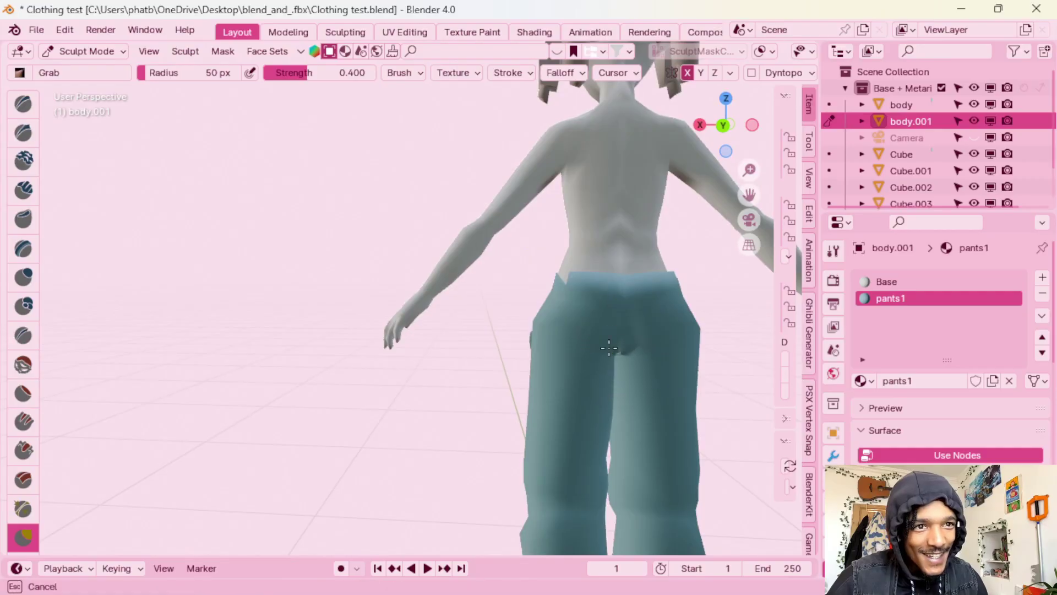
middle_click_drag(620, 360, 580, 344)
mouse_move(587, 361)
left_mouse_down()
mouse_move(591, 429)
mouse_move(604, 446)
mouse_move(606, 341)
mouse_move(563, 274)
mouse_move(430, 229)
mouse_move(287, 220)
left_mouse_up()
left_click_drag(359, 243, 456, 329)
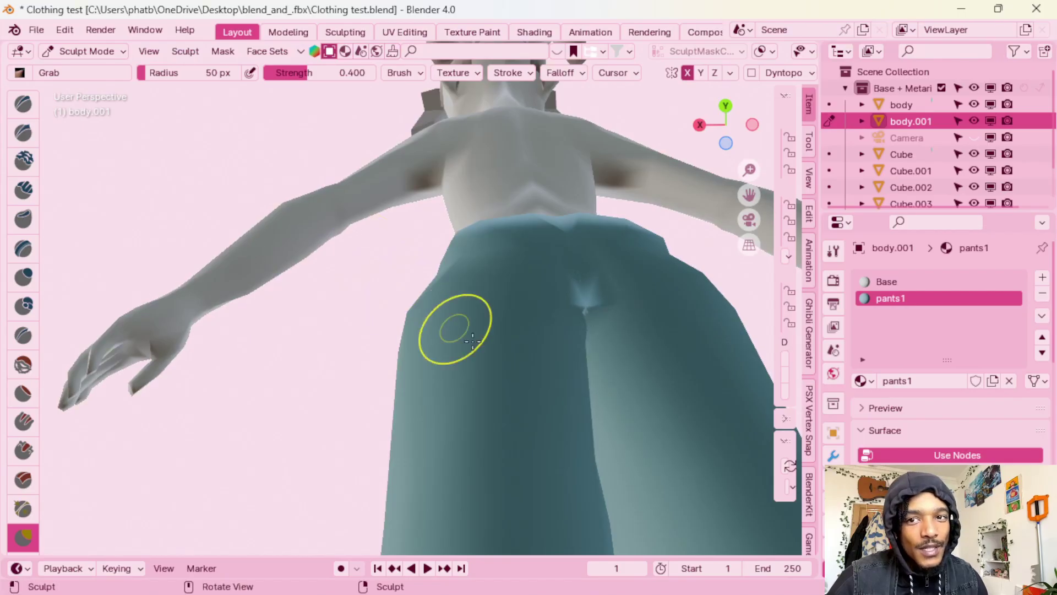
- Adjust the shape of the lower trouser legs from the front with the Grab brush
mouse_move(518, 340)
middle_mouse_down()
mouse_move(573, 370)
mouse_move(616, 418)
middle_mouse_up()
scroll(470, 352, "down", 4)
middle_click_drag(539, 375, 622, 410)
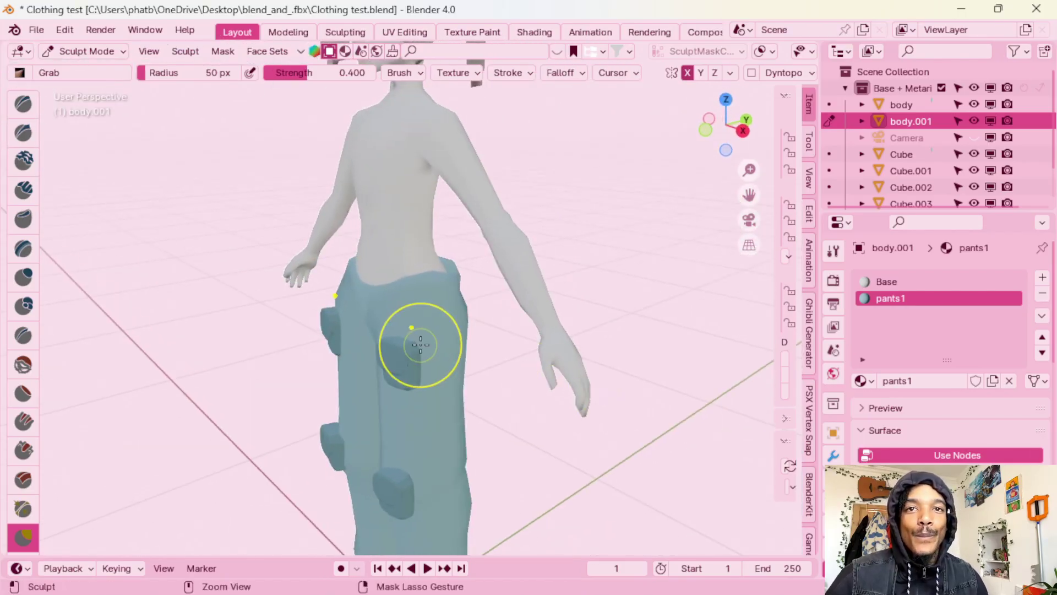
middle_click_drag(415, 342, 523, 321)
scroll(470, 352, "down", 3)
scroll(510, 407, "up", 4)
middle_click_drag(510, 408, 509, 385)
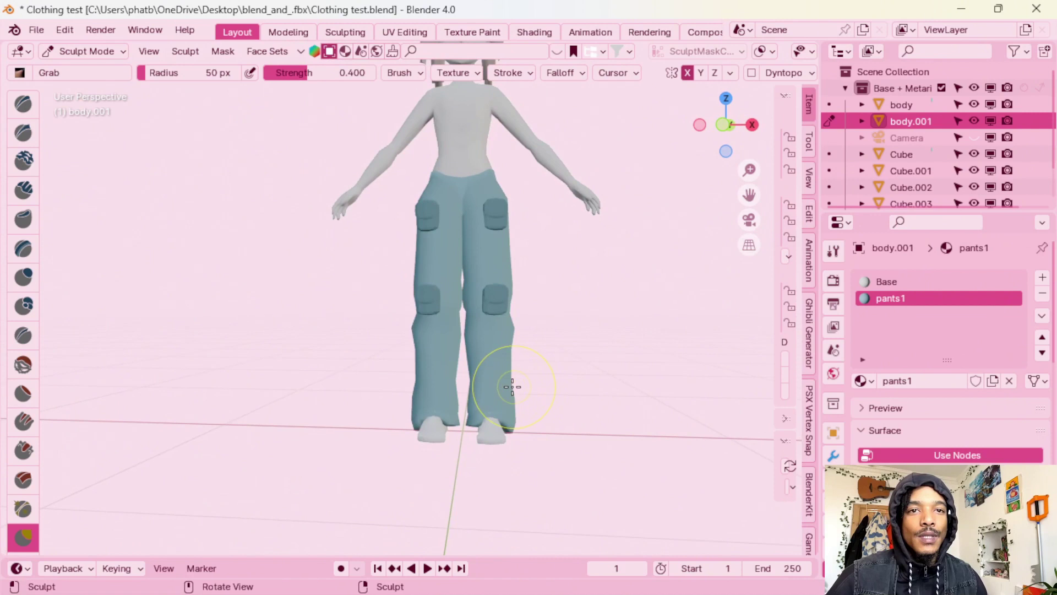
mouse_move(510, 385)
left_mouse_down()
mouse_move(495, 369)
mouse_move(484, 385)
left_mouse_up()
middle_click_drag(484, 385, 493, 445)
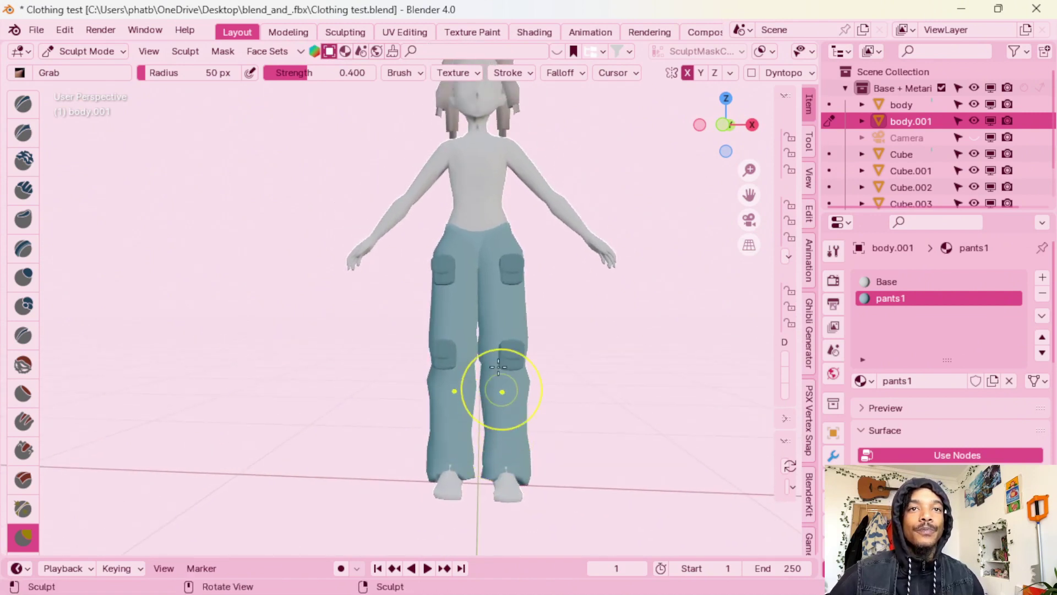
- Finish sculpting the trousers and return to Object Mode
middle_click_drag(489, 317, 488, 377, "shift")
middle_click_drag(475, 292, 477, 333, "shift")
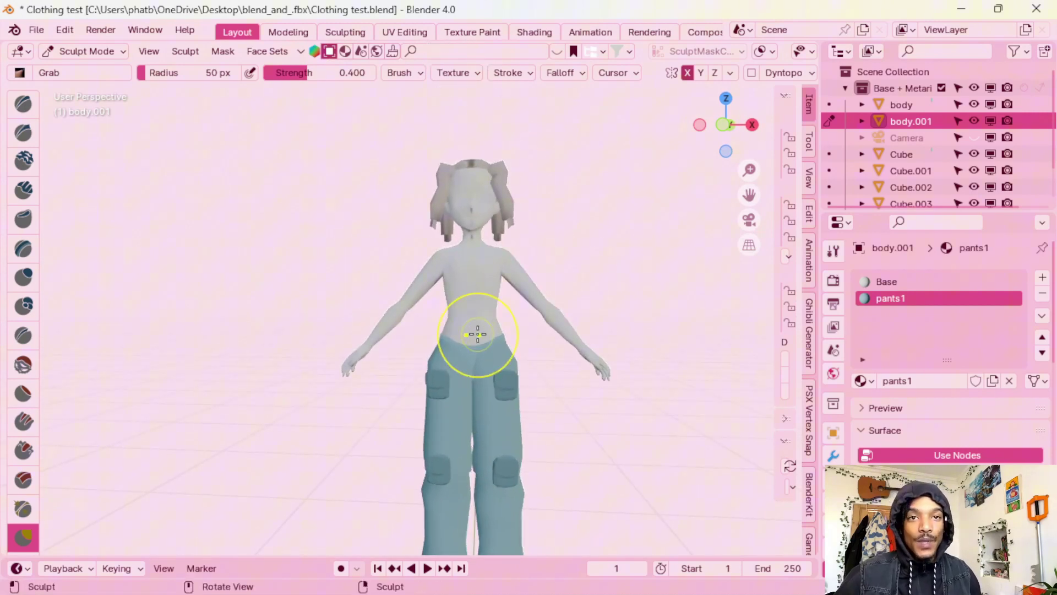
scroll(451, 340, "down", 2)
left_click(87, 51)
left_click(82, 70)
scroll(556, 328, "down", 3)
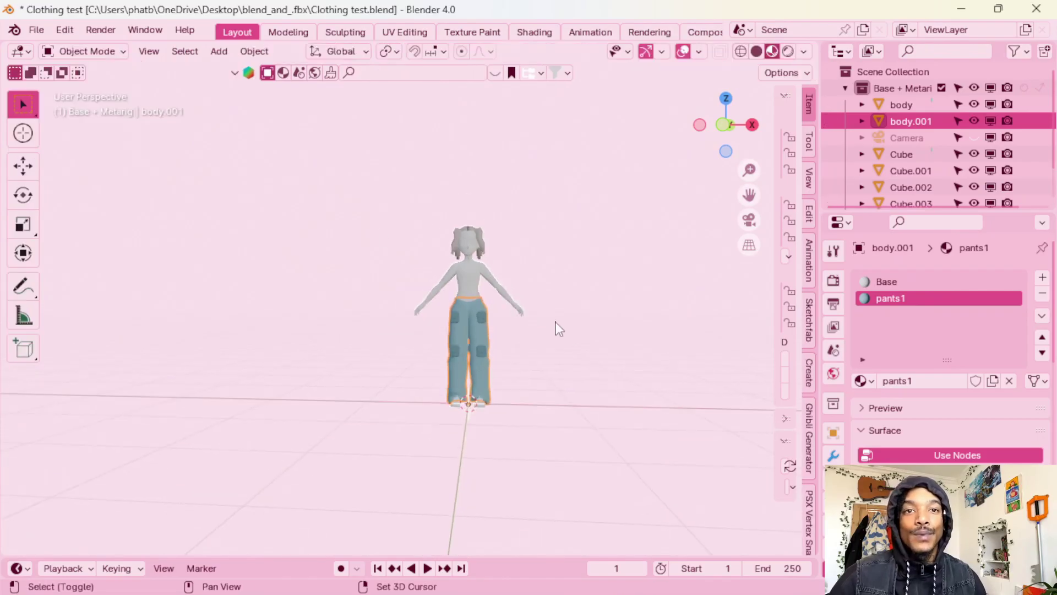
scroll(502, 340, "up", 3)
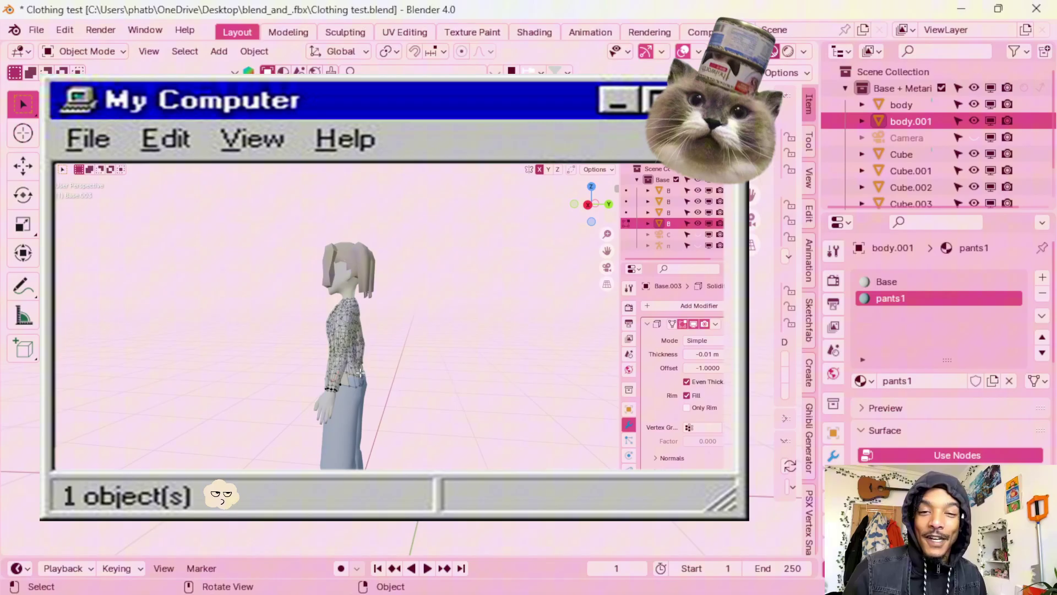
- Leave Edit Mode on the half-body long-sleeved top and return to Object Mode in front view
key("KP_1")
scroll(330, 316, "up", 5)
left_click(110, 168)
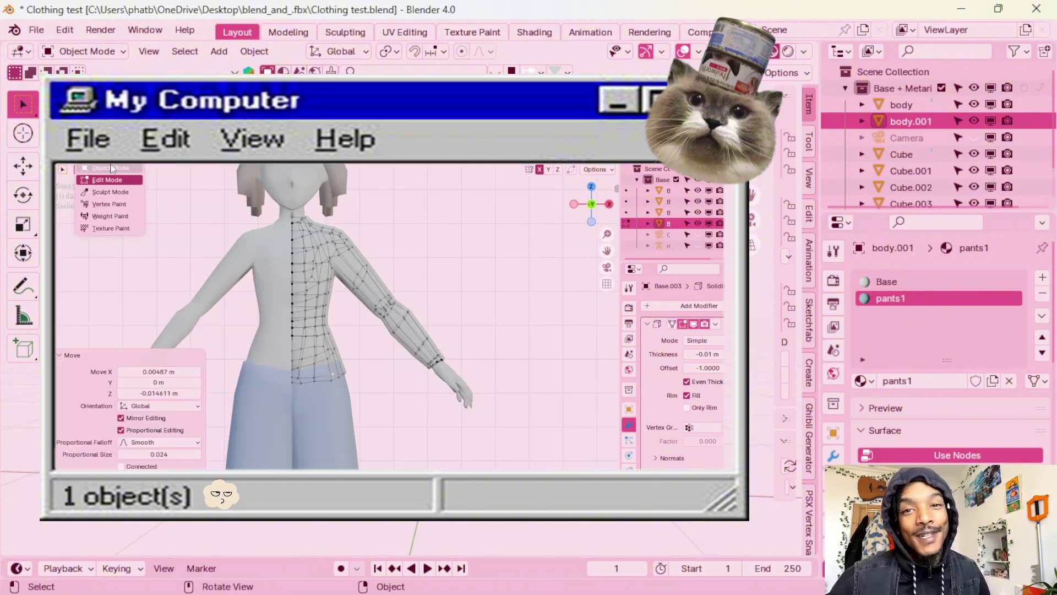
left_click(111, 167)
- Try to apply the half top's Solidify modifier and add another modifier, and undo these changes
key("ctrl+a")
left_click(692, 305)
left_click(577, 391)
mouse_move(358, 300)
middle_mouse_down()
mouse_move(312, 300)
mouse_move(352, 300)
middle_mouse_up()
scroll(352, 300, "up", 2)
key("ctrl+z")
key("ctrl+z")
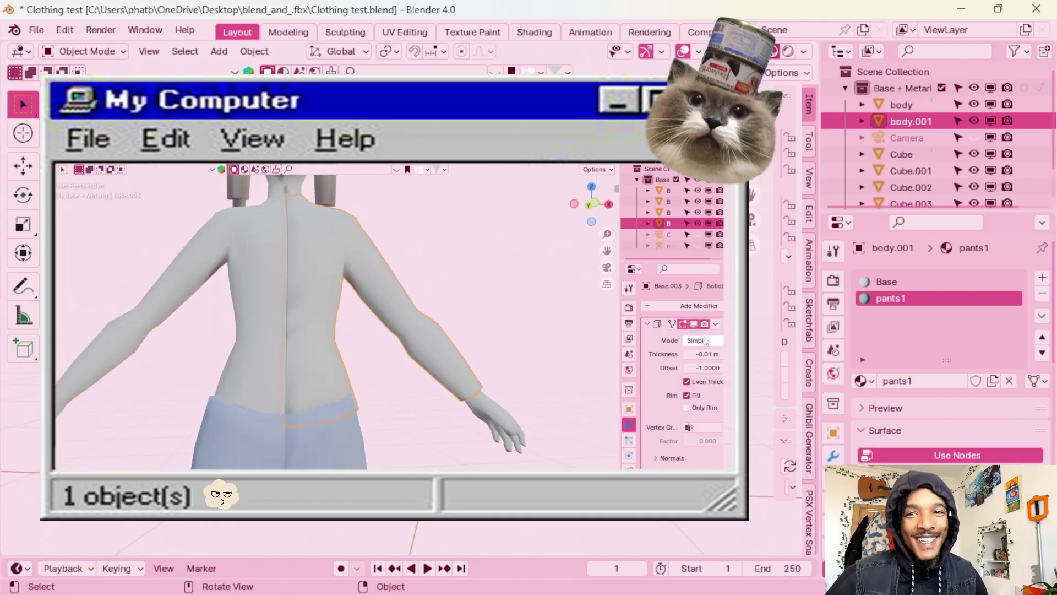
scroll(688, 385, "down", 4)
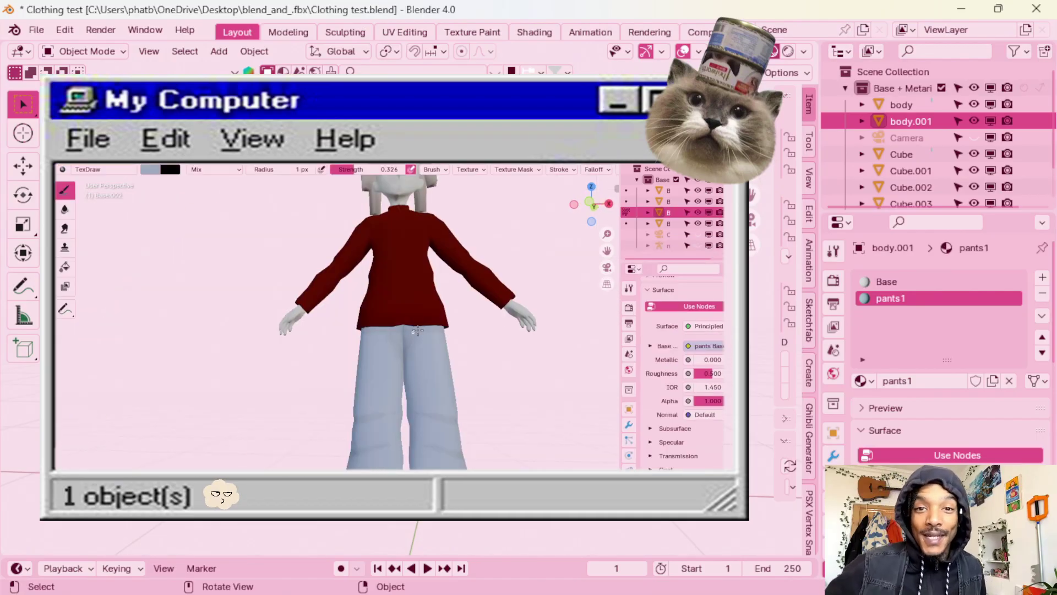
scroll(441, 317, "down", 3)
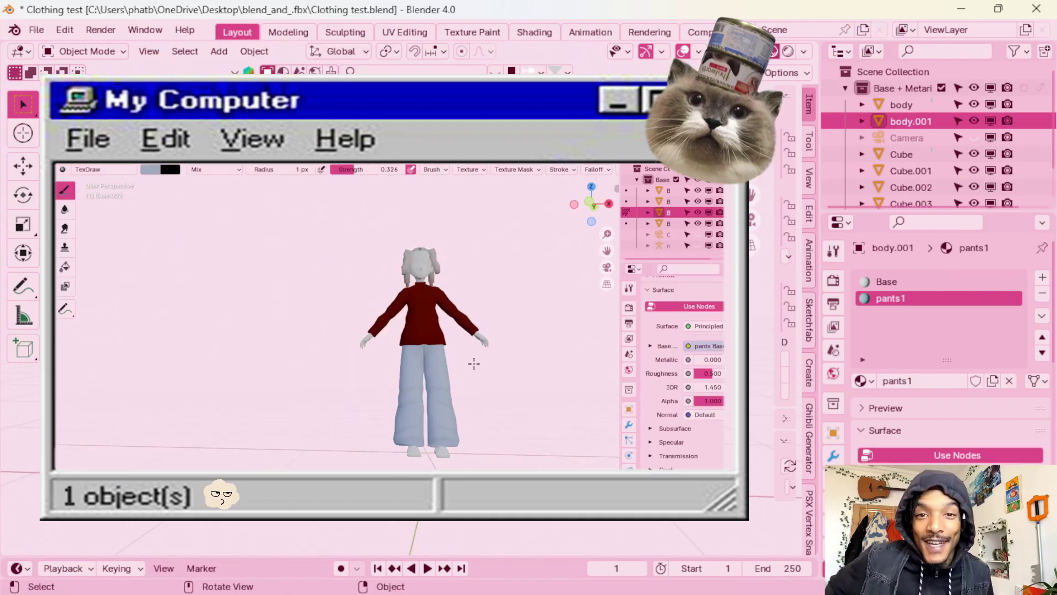
scroll(441, 318, "up", 3)
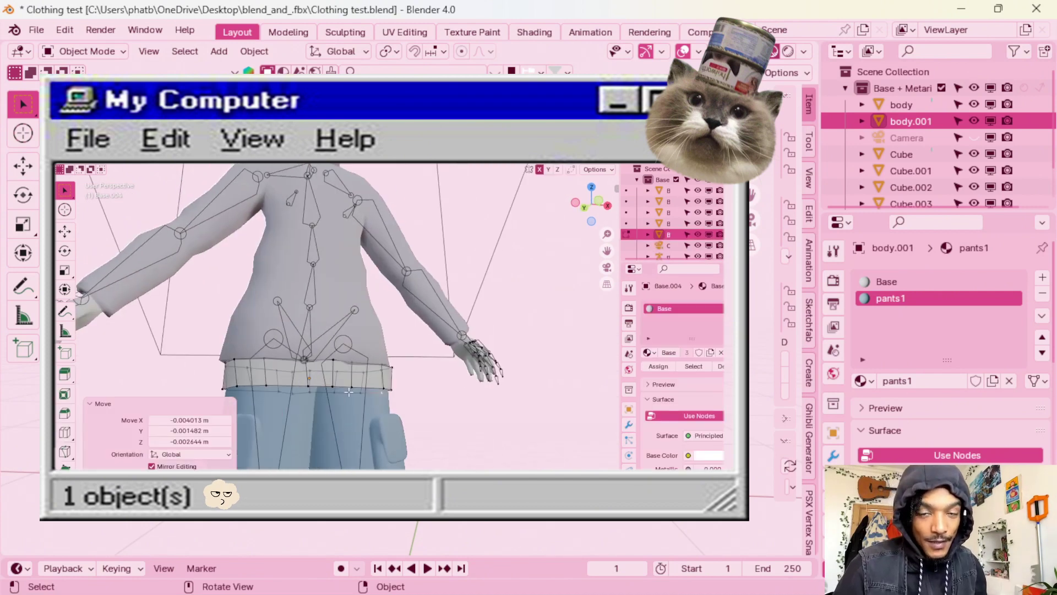
scroll(413, 362, "up", 2)
scroll(414, 362, "down", 2)
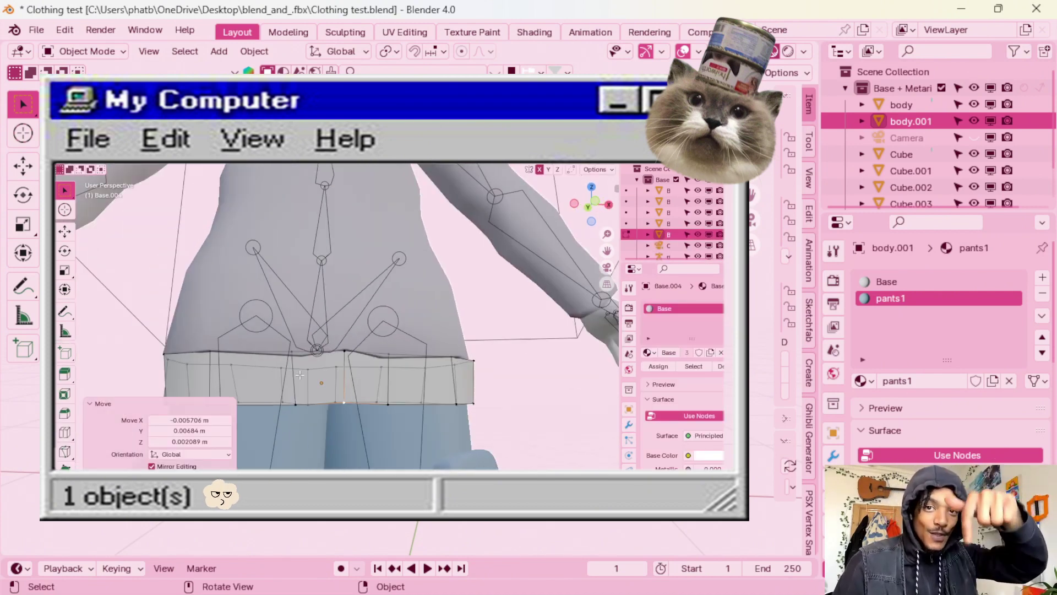